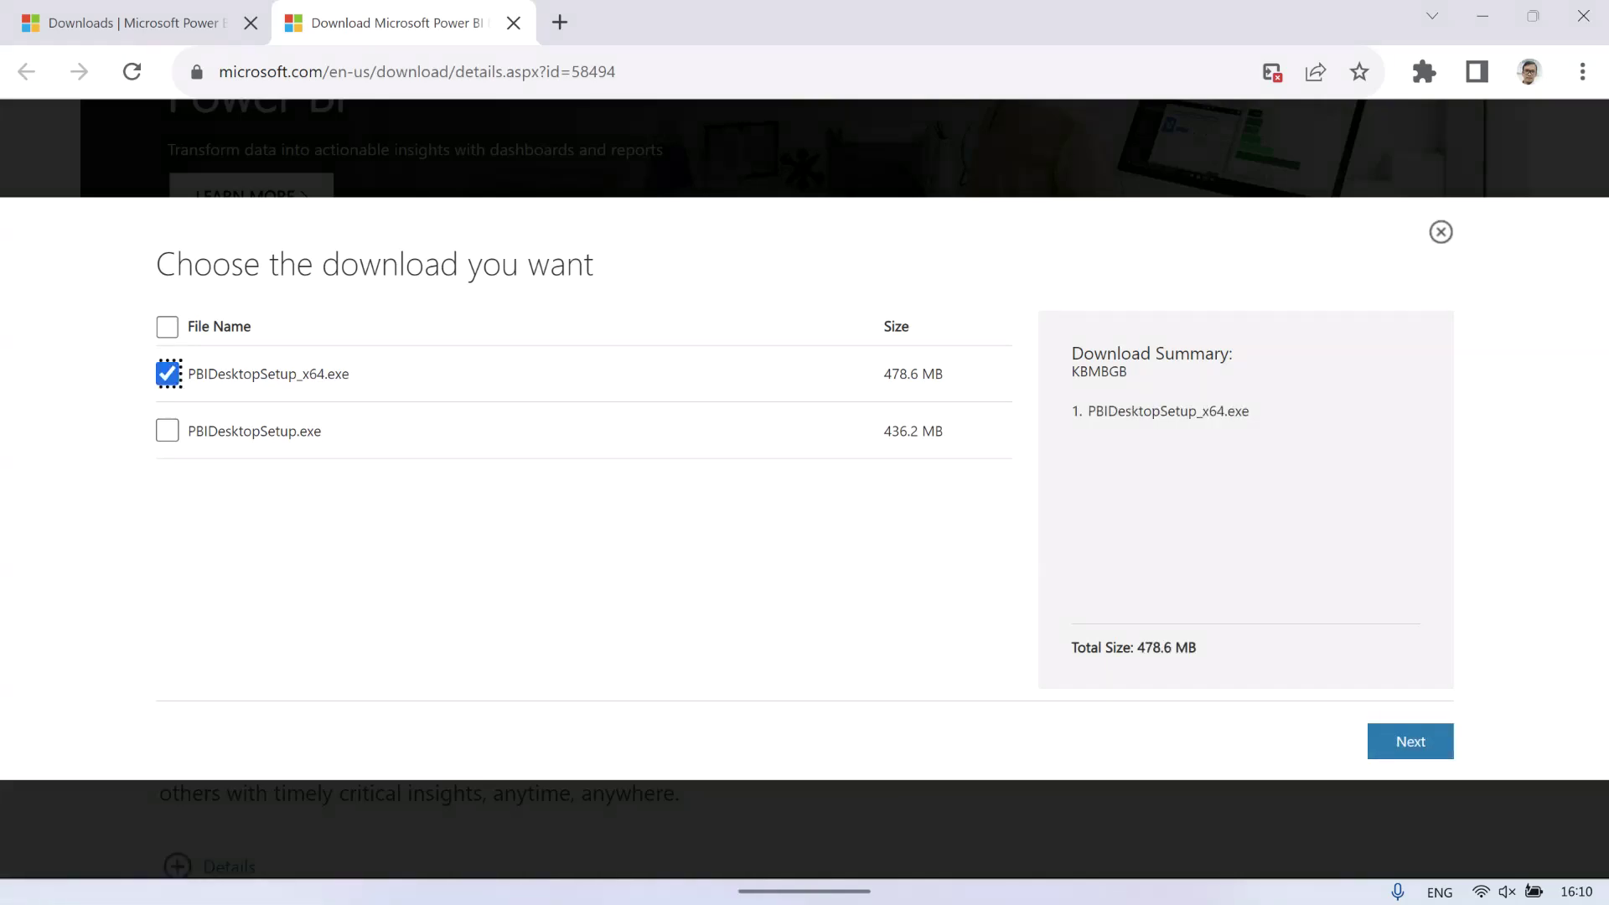
Download PBIDesktopSetup_x64.exe and start its setup wizard with English as the language.
{"action": "left_click", "coordinate": [1411, 740]}
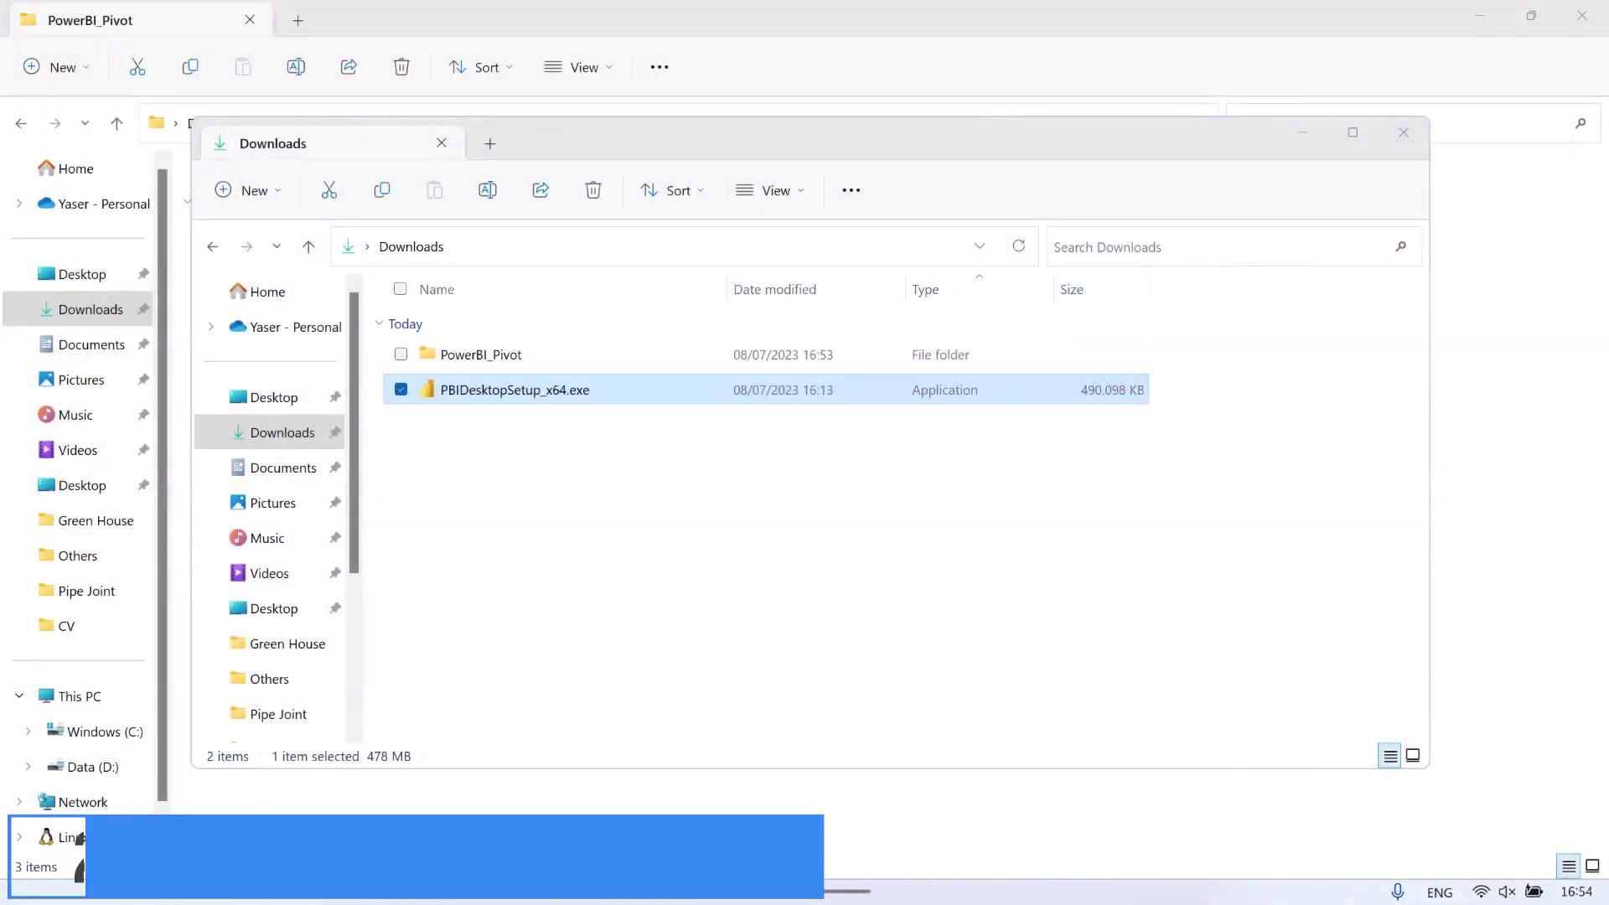
{"action": "key", "text": "Return"}
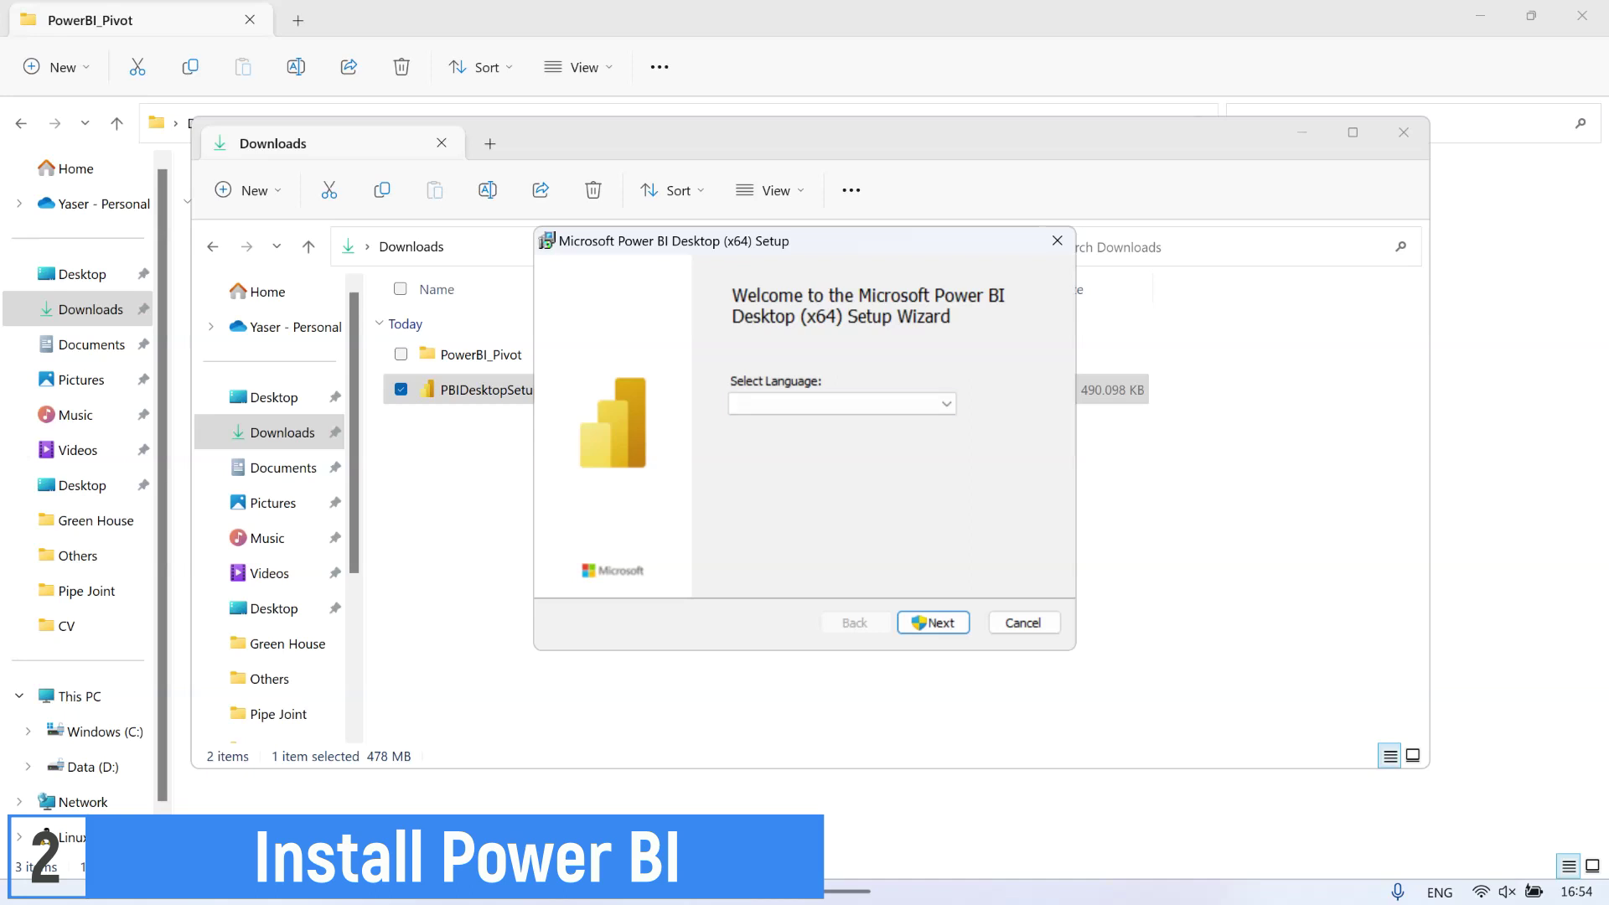
{"action": "left_click", "coordinate": [841, 403]}
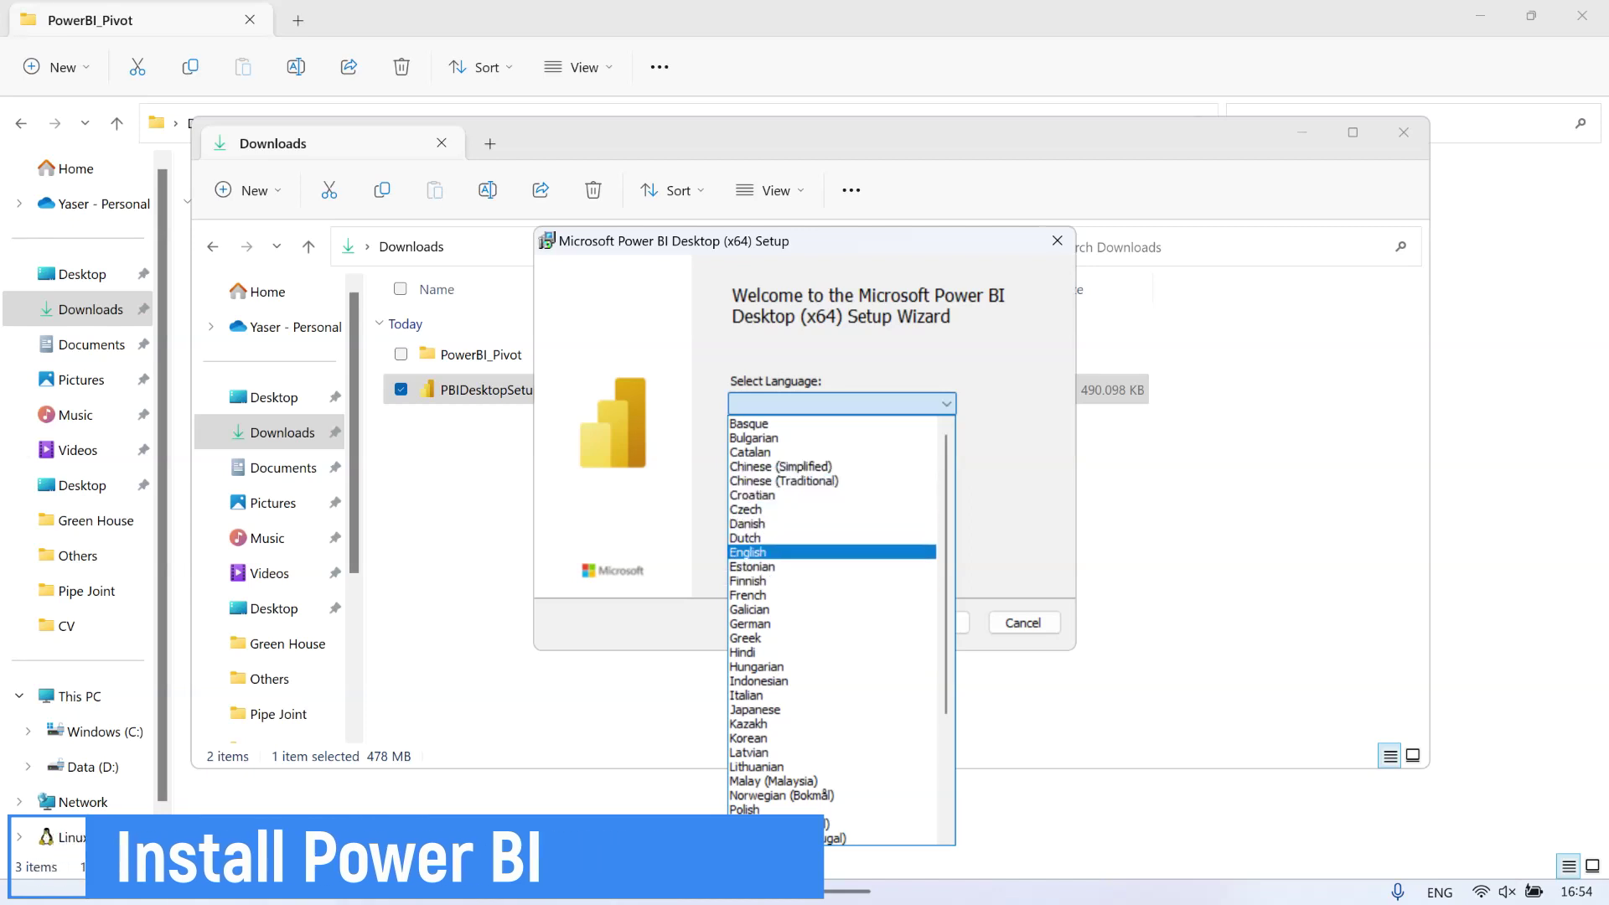
{"action": "key", "text": "Return"}
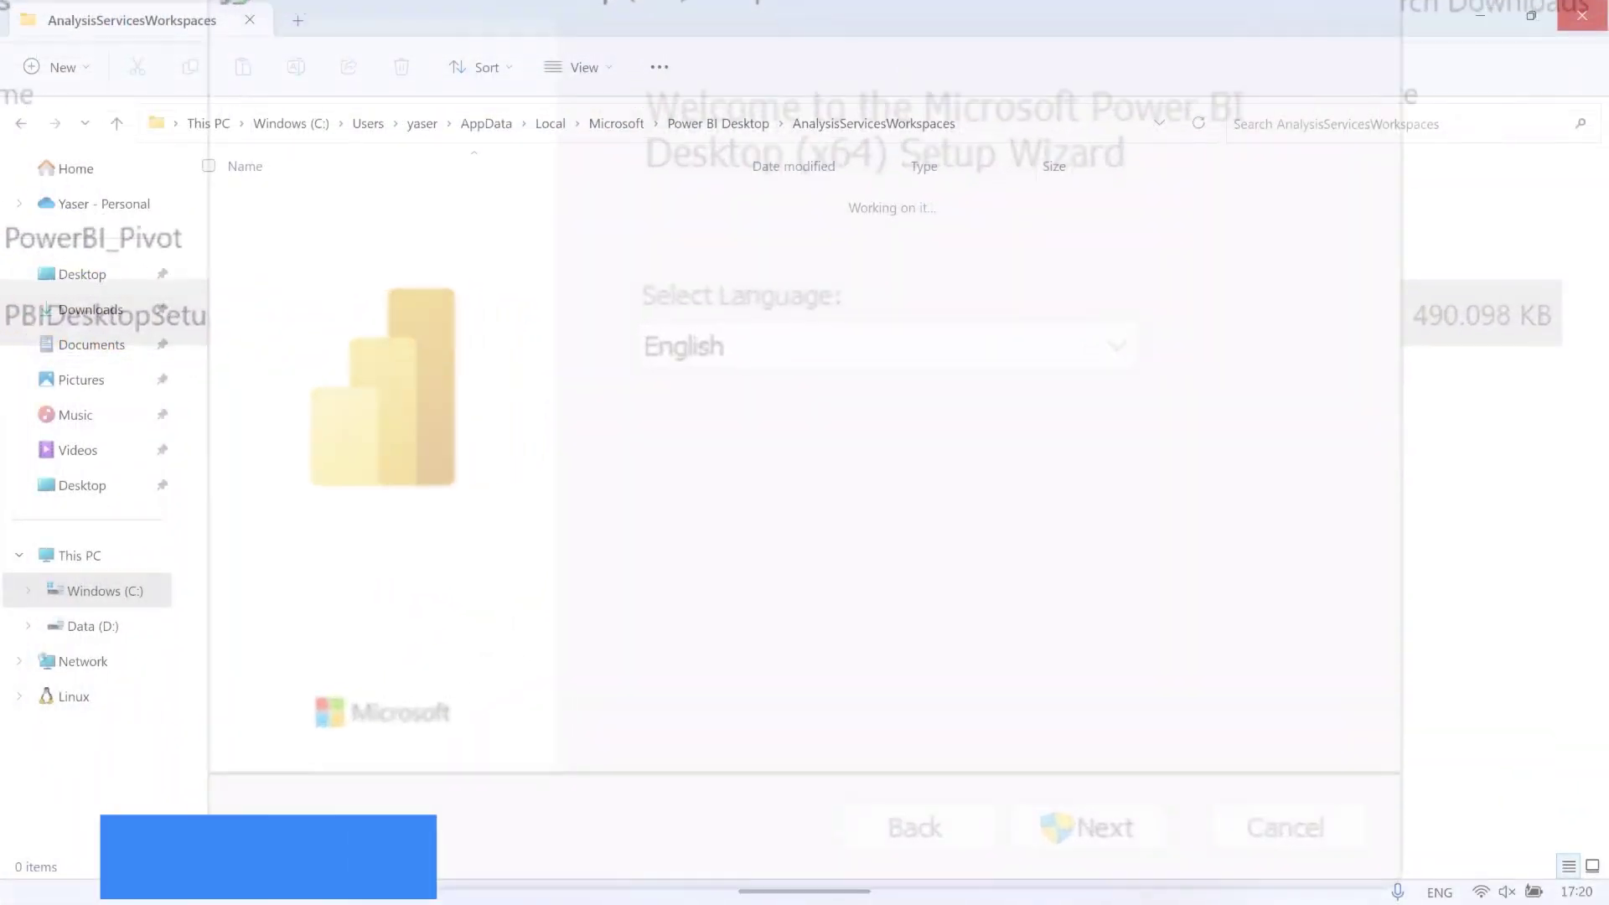
Open the sample report Revenue Opportunities.pbix from the PowerBI_Pivot folder in Power BI Desktop.
{"action": "left_click", "coordinate": [1056, 123]}
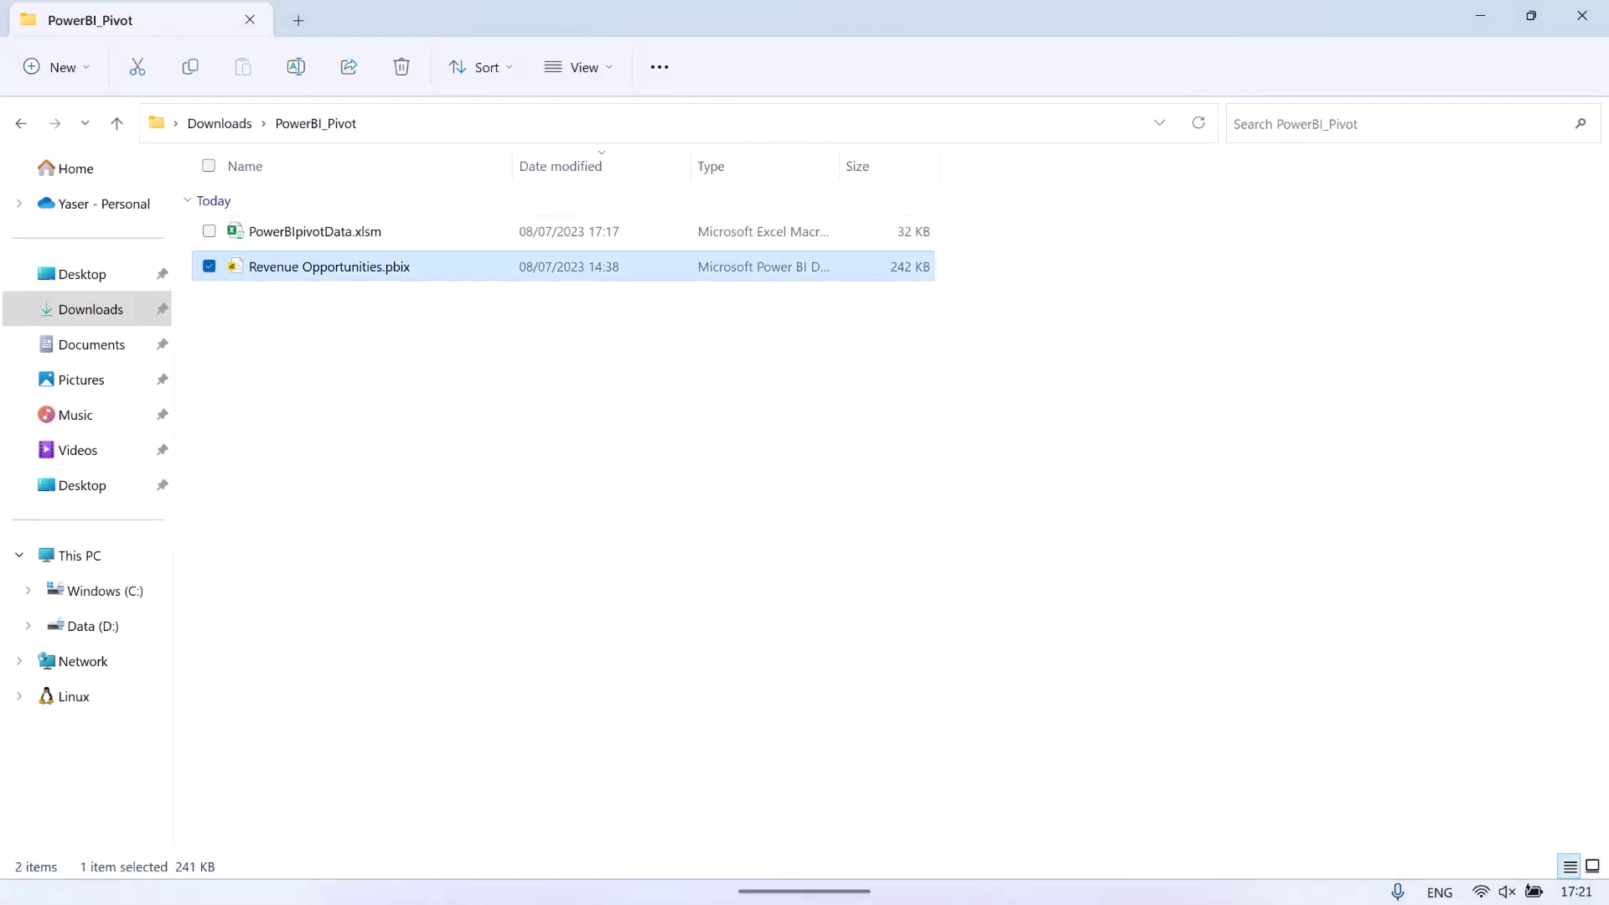
{"action": "key", "text": "Return"}
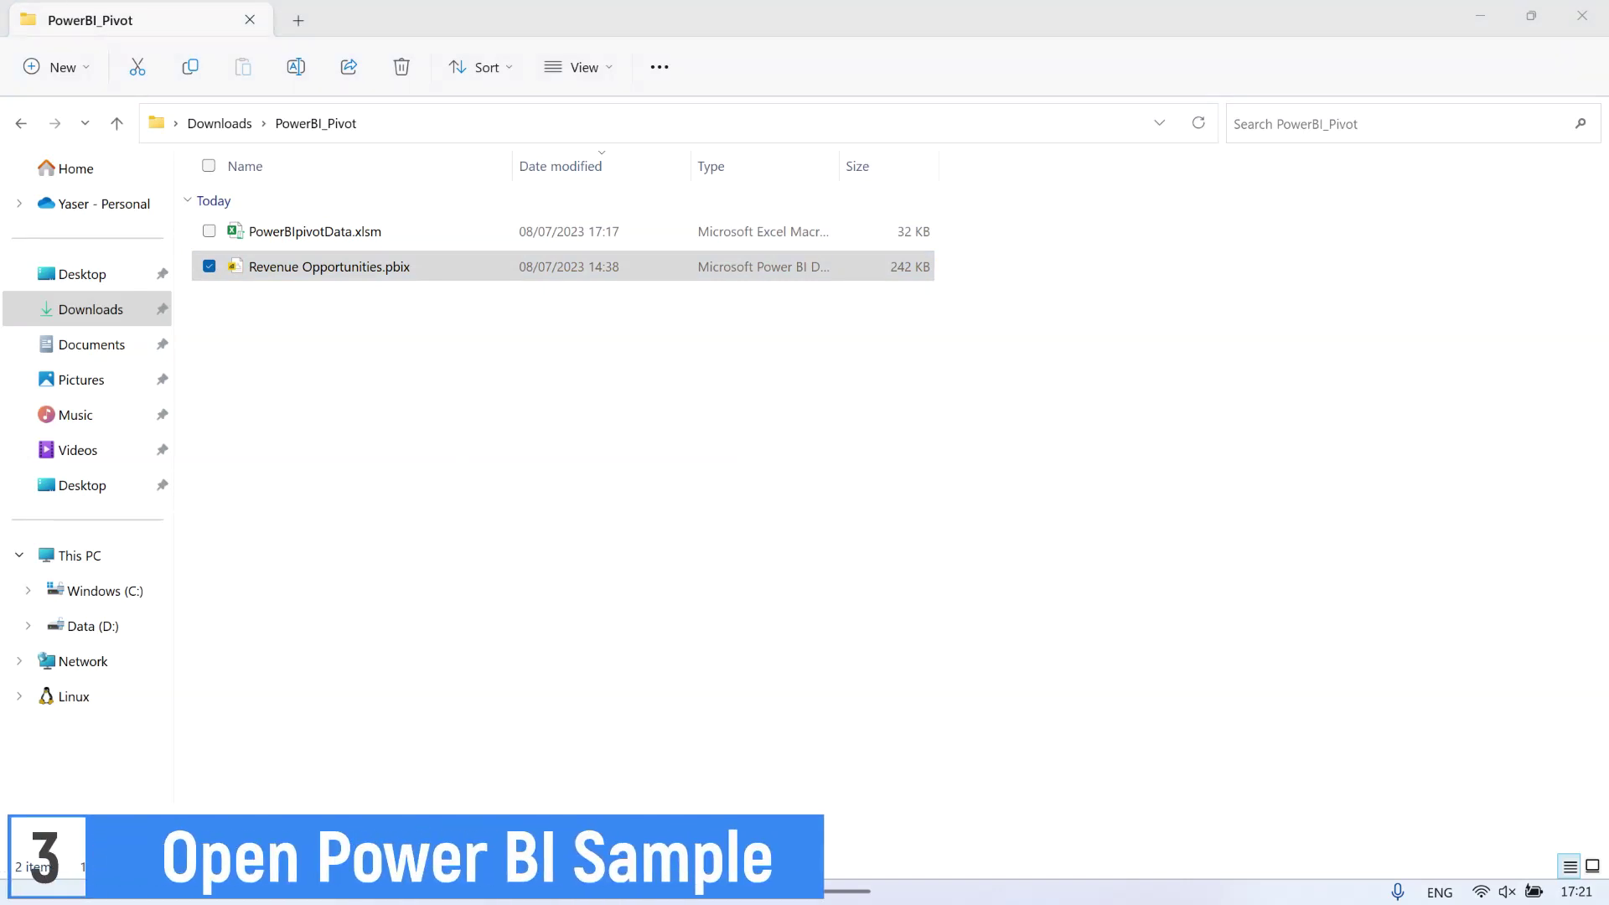
{"action": "left_click", "coordinate": [716, 551]}
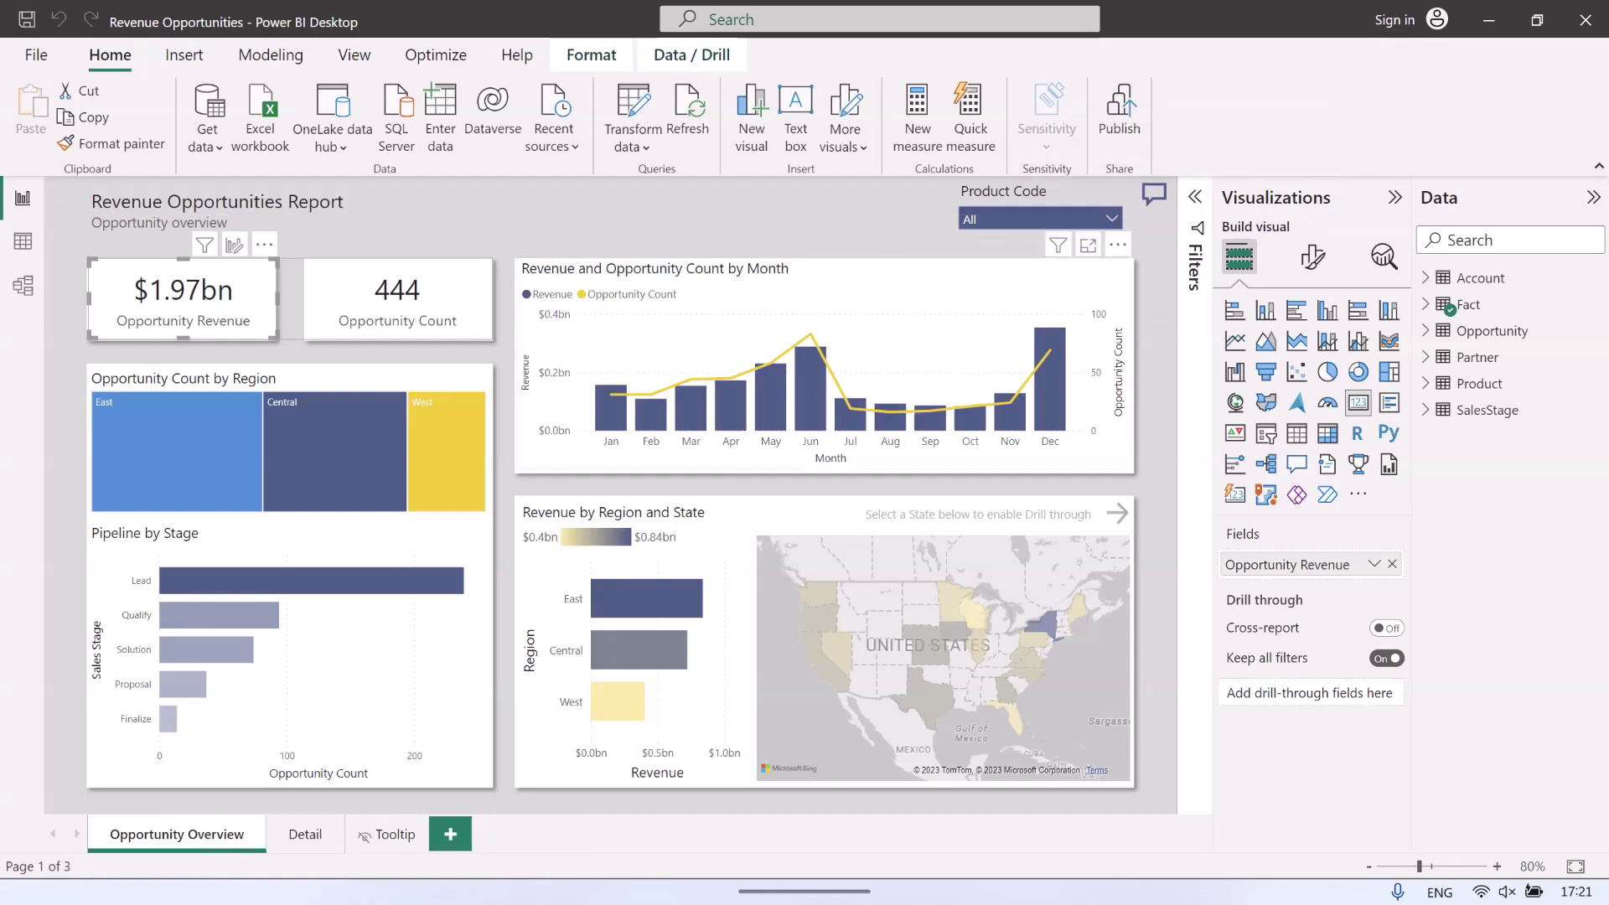
{"action": "key", "text": "Escape"}
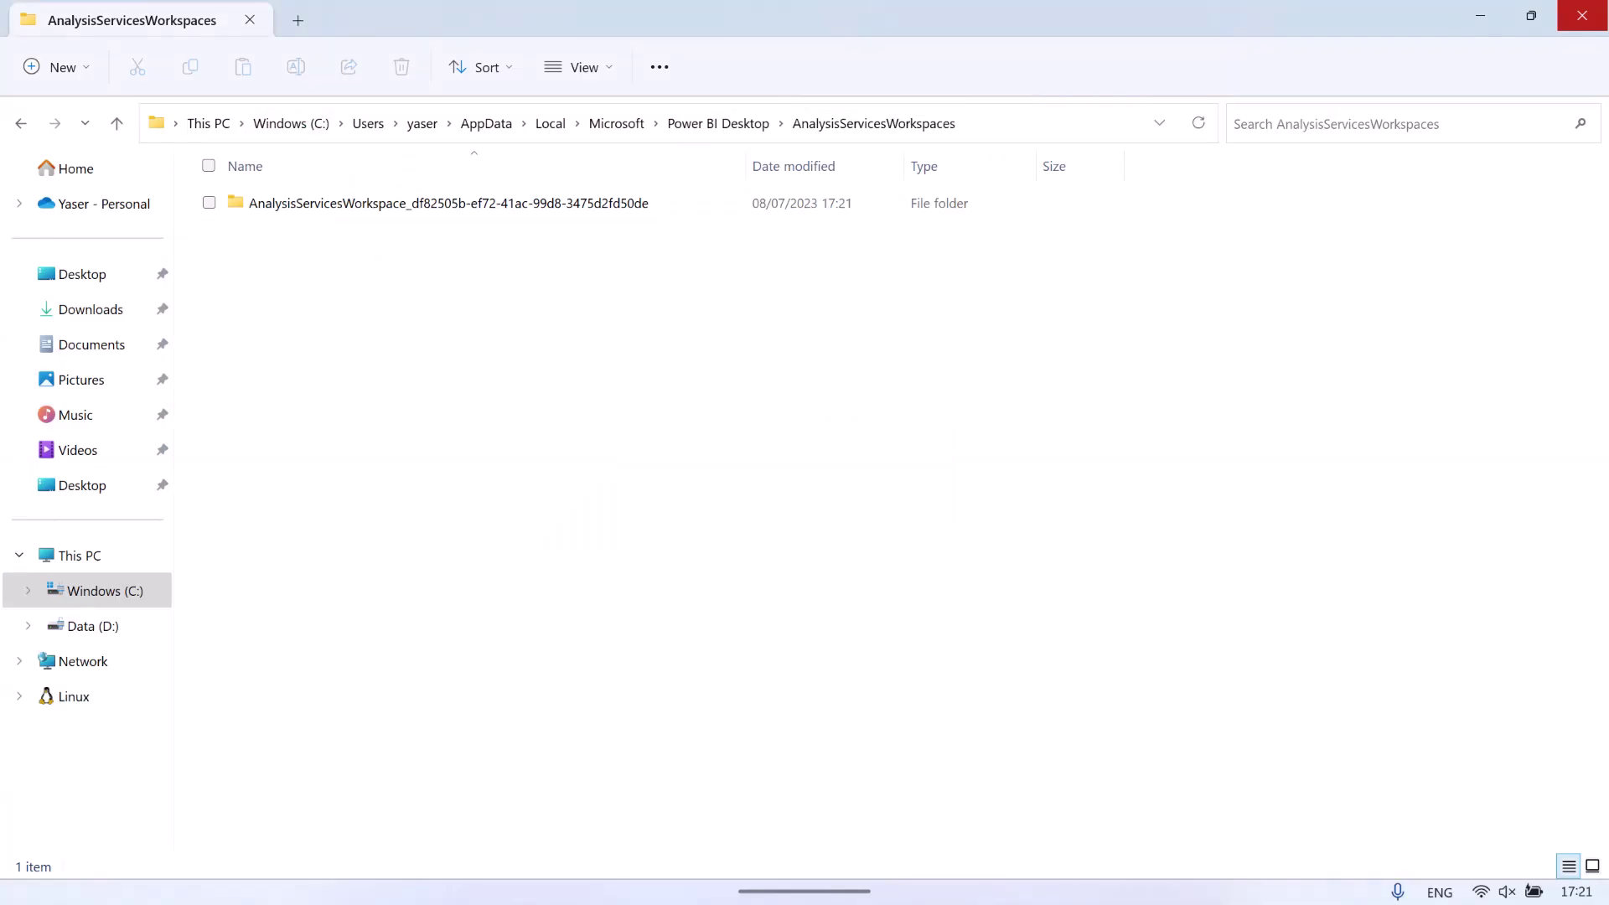
Open msmdsrv.port.txt from the Data folder inside the Power BI Desktop AnalysisServicesWorkspaces subfolder and check the port number.
{"action": "left_click", "coordinate": [447, 203]}
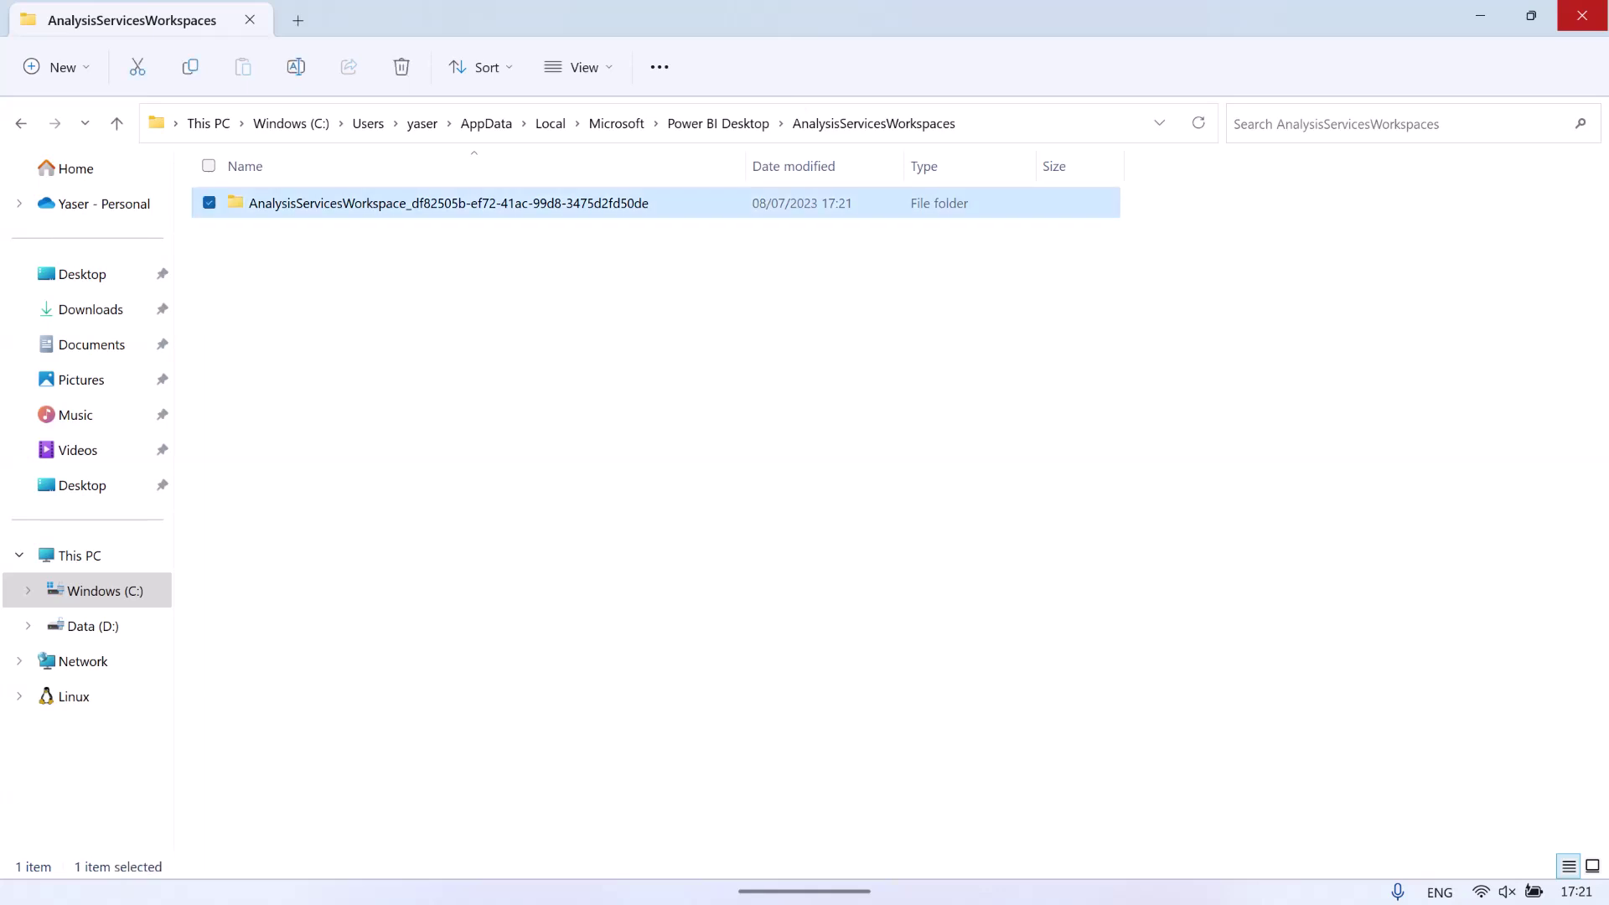
{"action": "key", "text": "Return"}
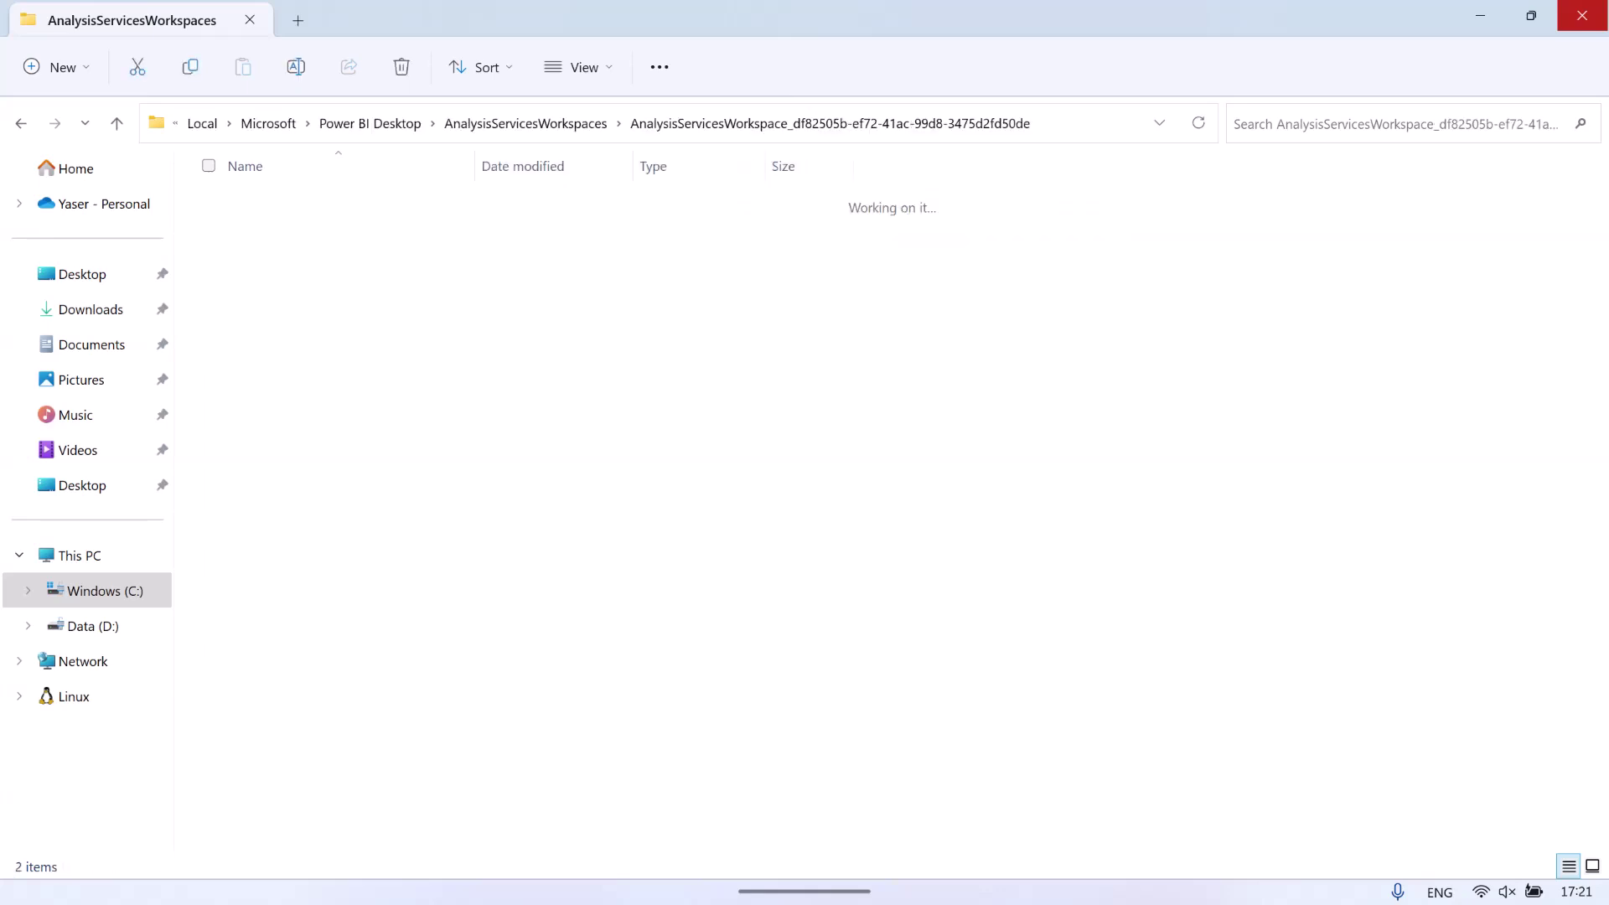
{"action": "double_click", "coordinate": [262, 203]}
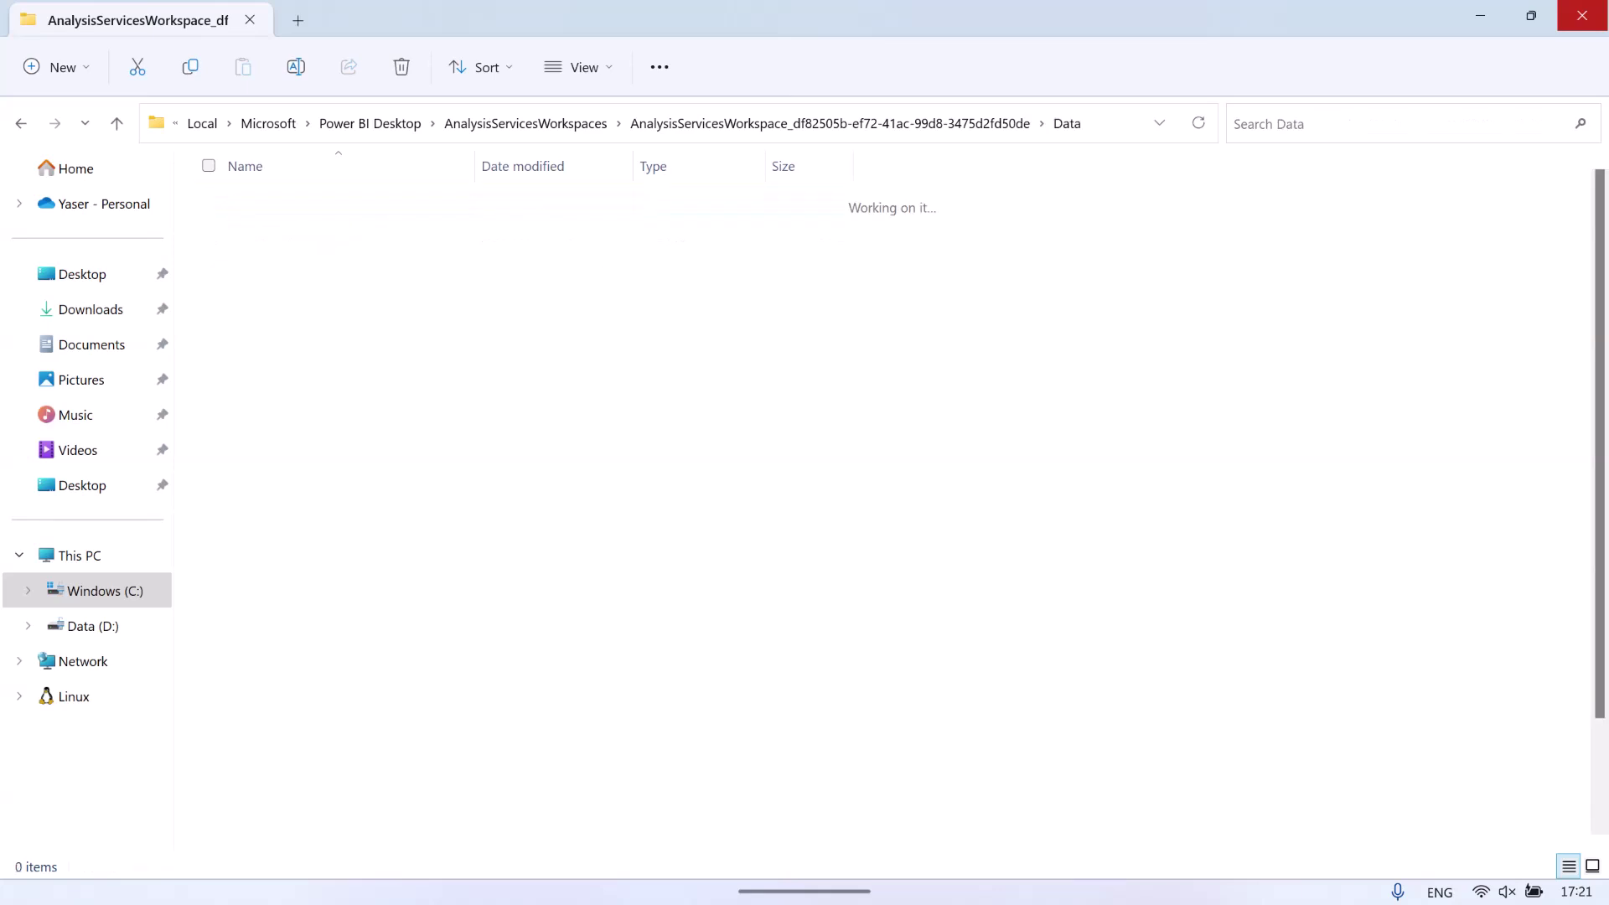
{"action": "scroll", "coordinate": [519, 696], "scroll_direction": "down", "scroll_amount": 2}
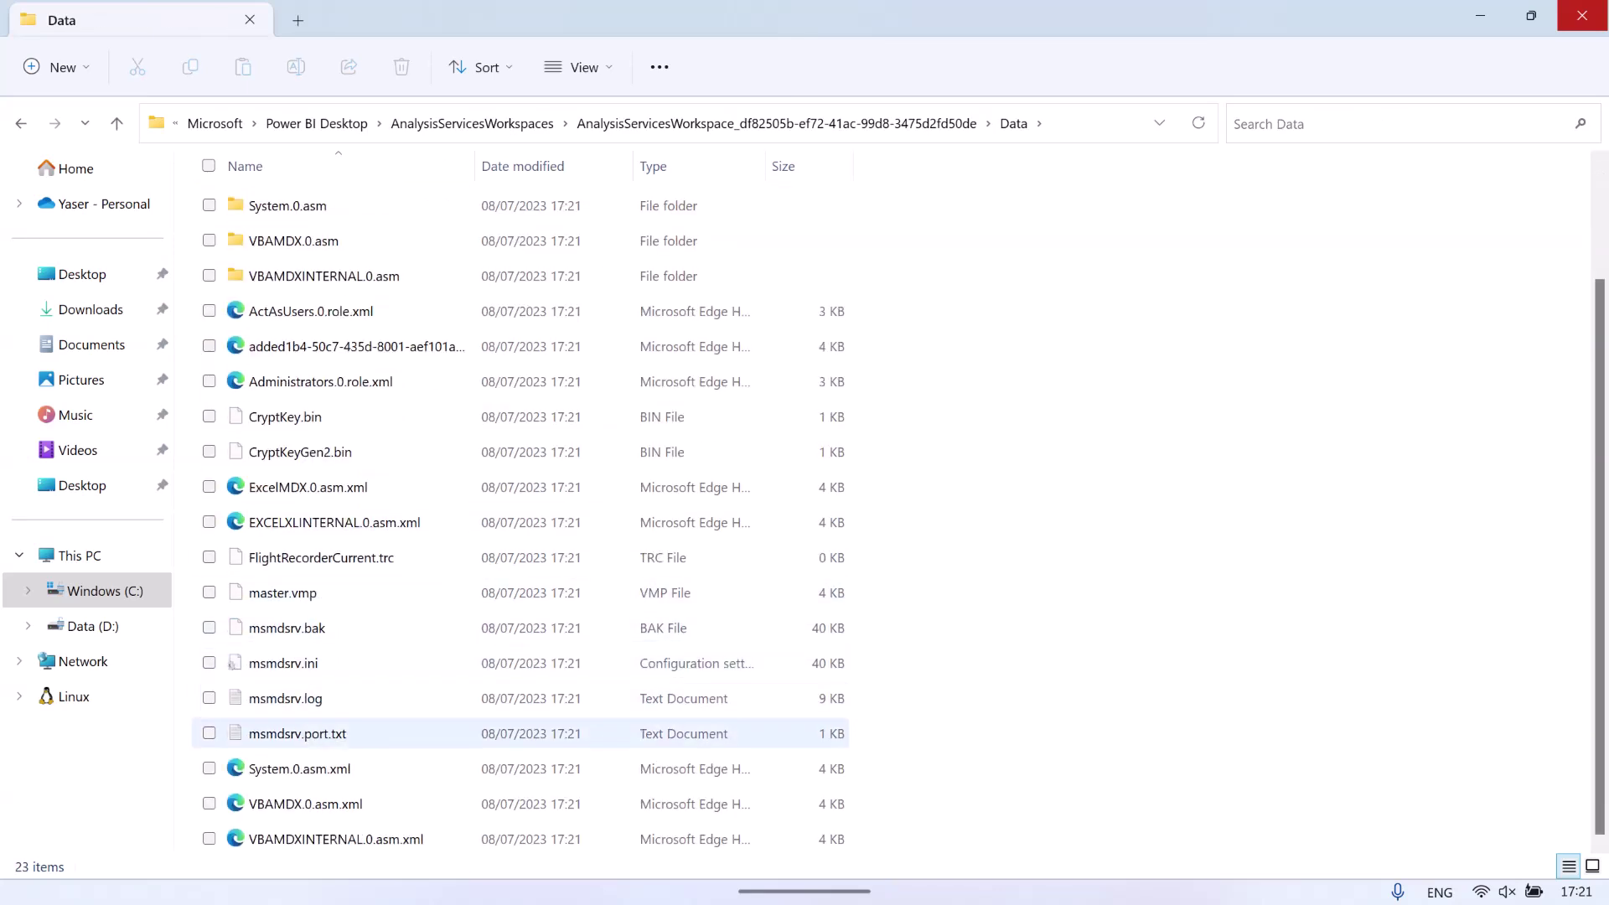
{"action": "double_click", "coordinate": [298, 733]}
{"action": "left_click_drag", "start_coordinate": [76, 110], "coordinate": [31, 109]}
{"action": "left_click", "coordinate": [1465, 17]}
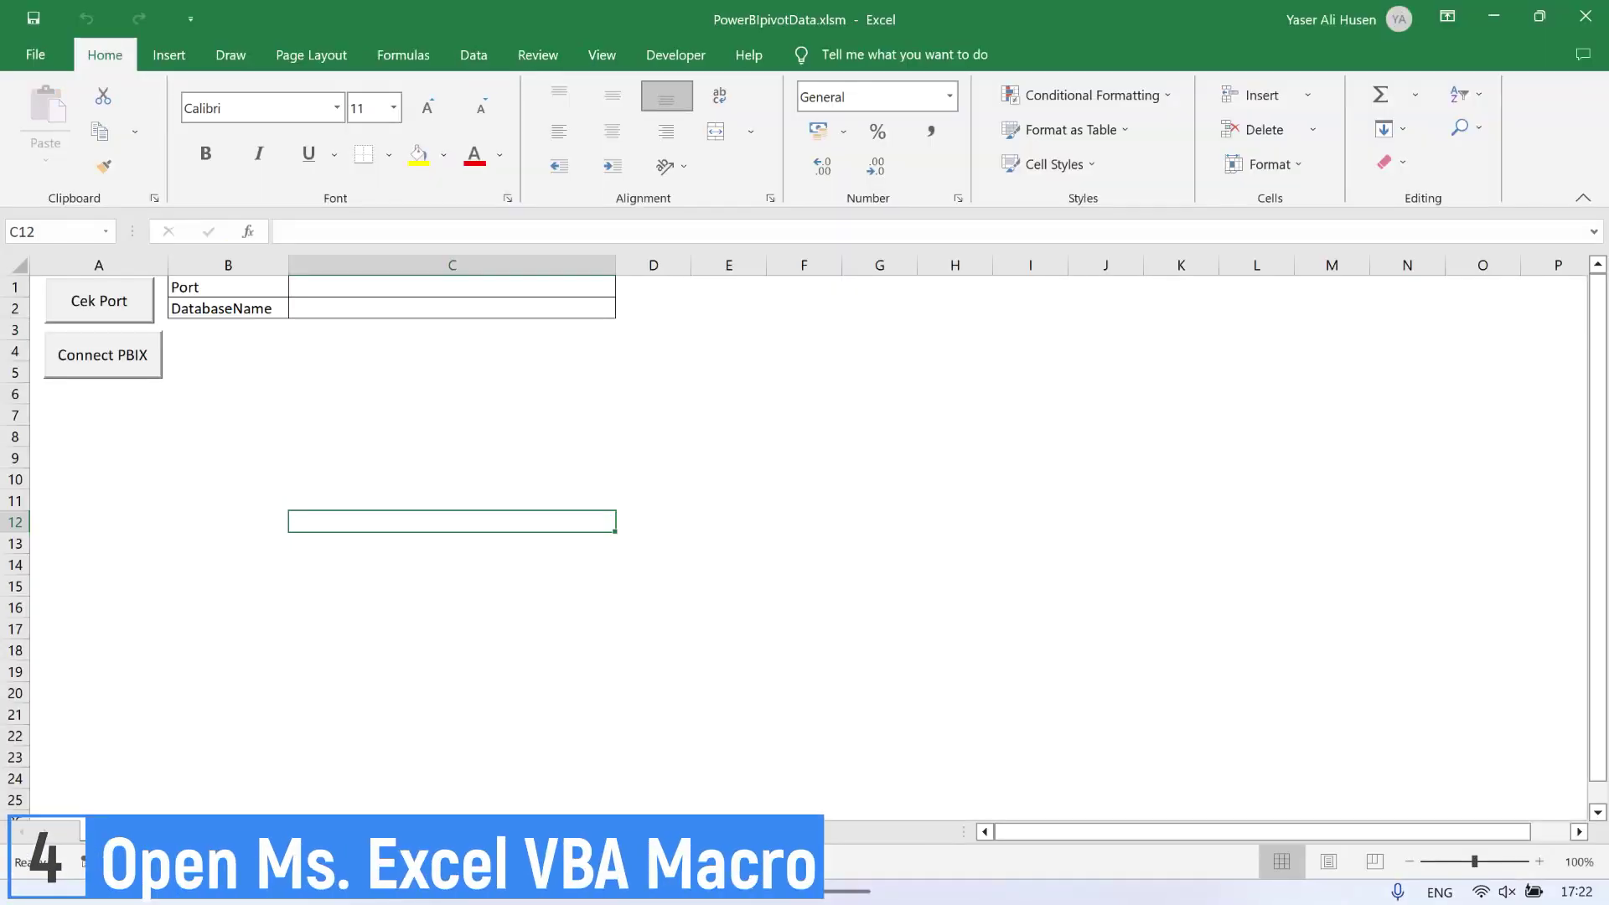
In the Excel workbook PowerBIpivotData.xlsm, run the Cek Port macro and connect the workbook to the open PBIX file.
{"action": "left_click", "coordinate": [451, 393]}
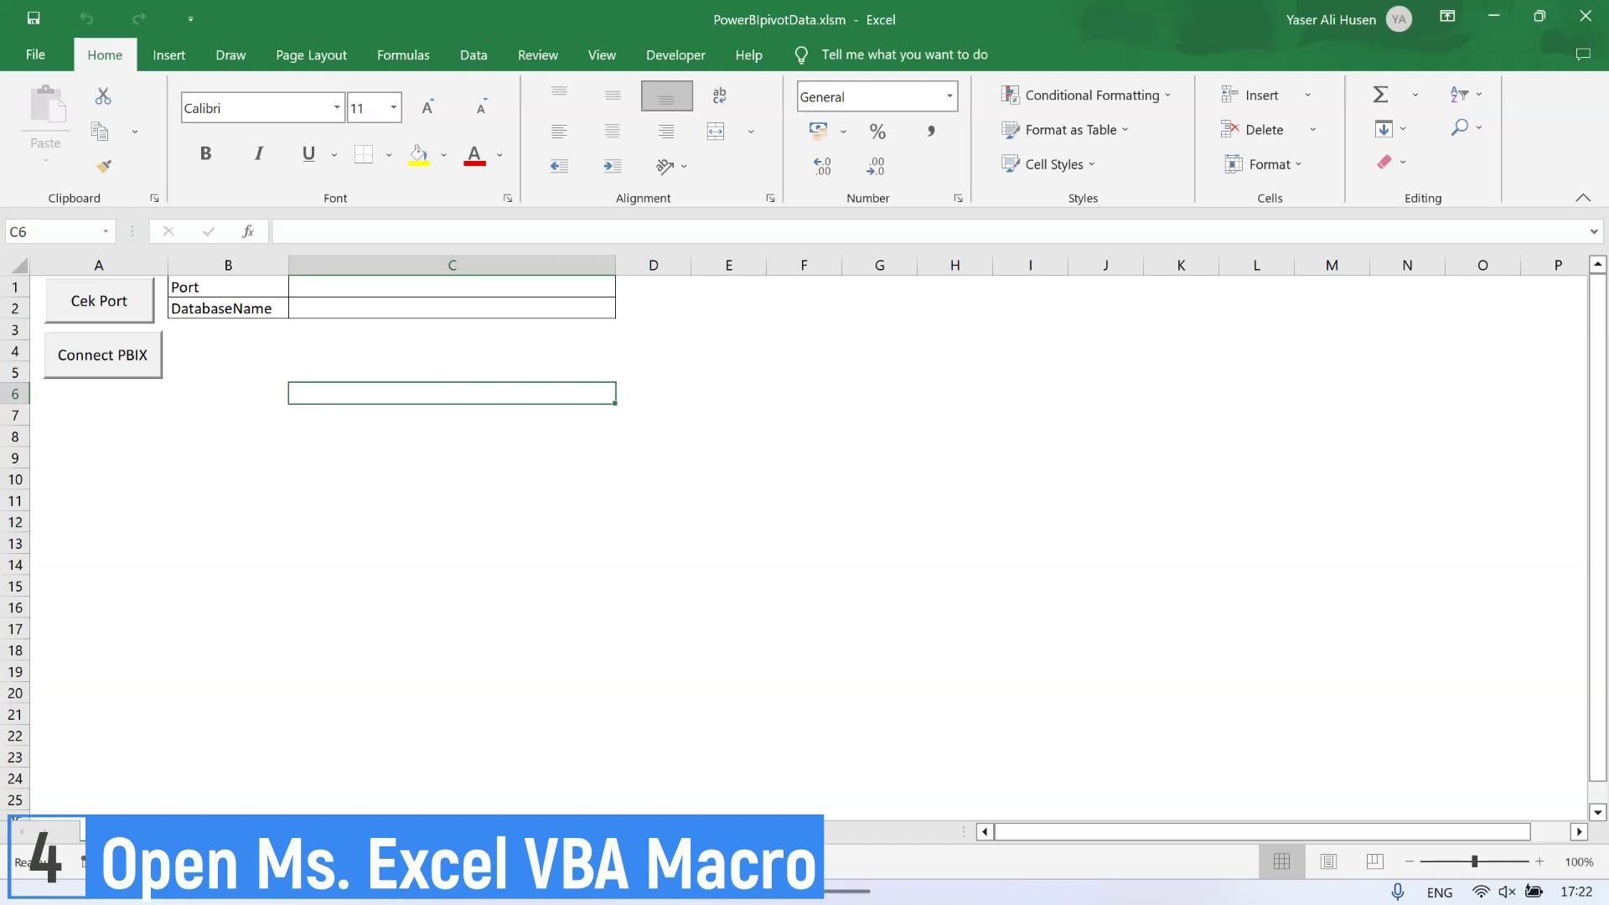
{"action": "left_click", "coordinate": [99, 301]}
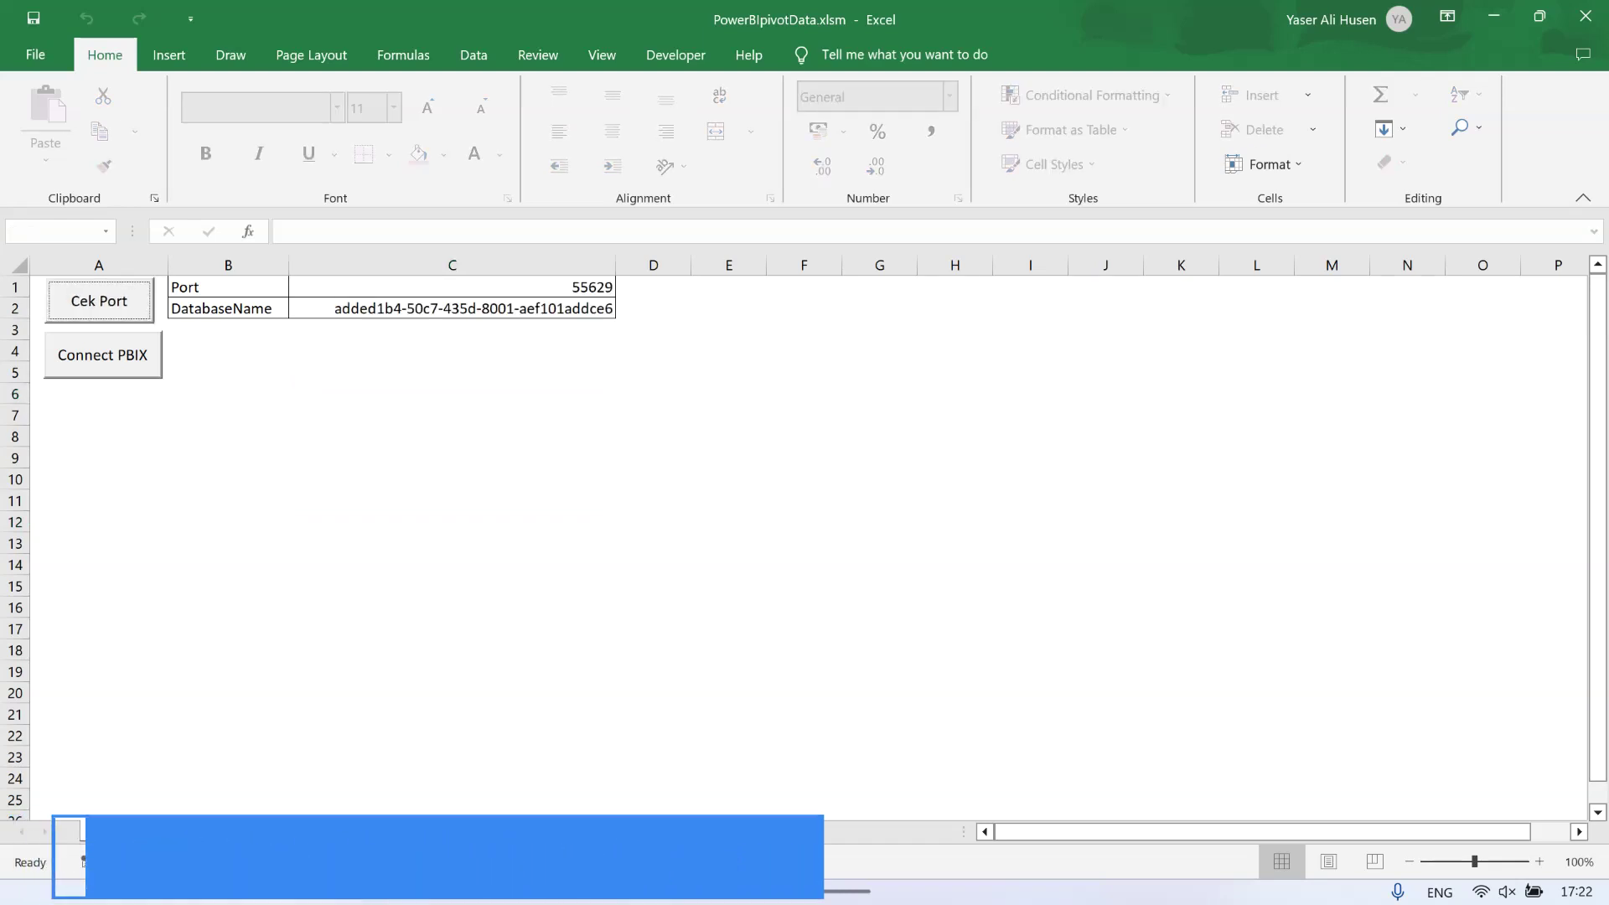
{"action": "left_click", "coordinate": [102, 355]}
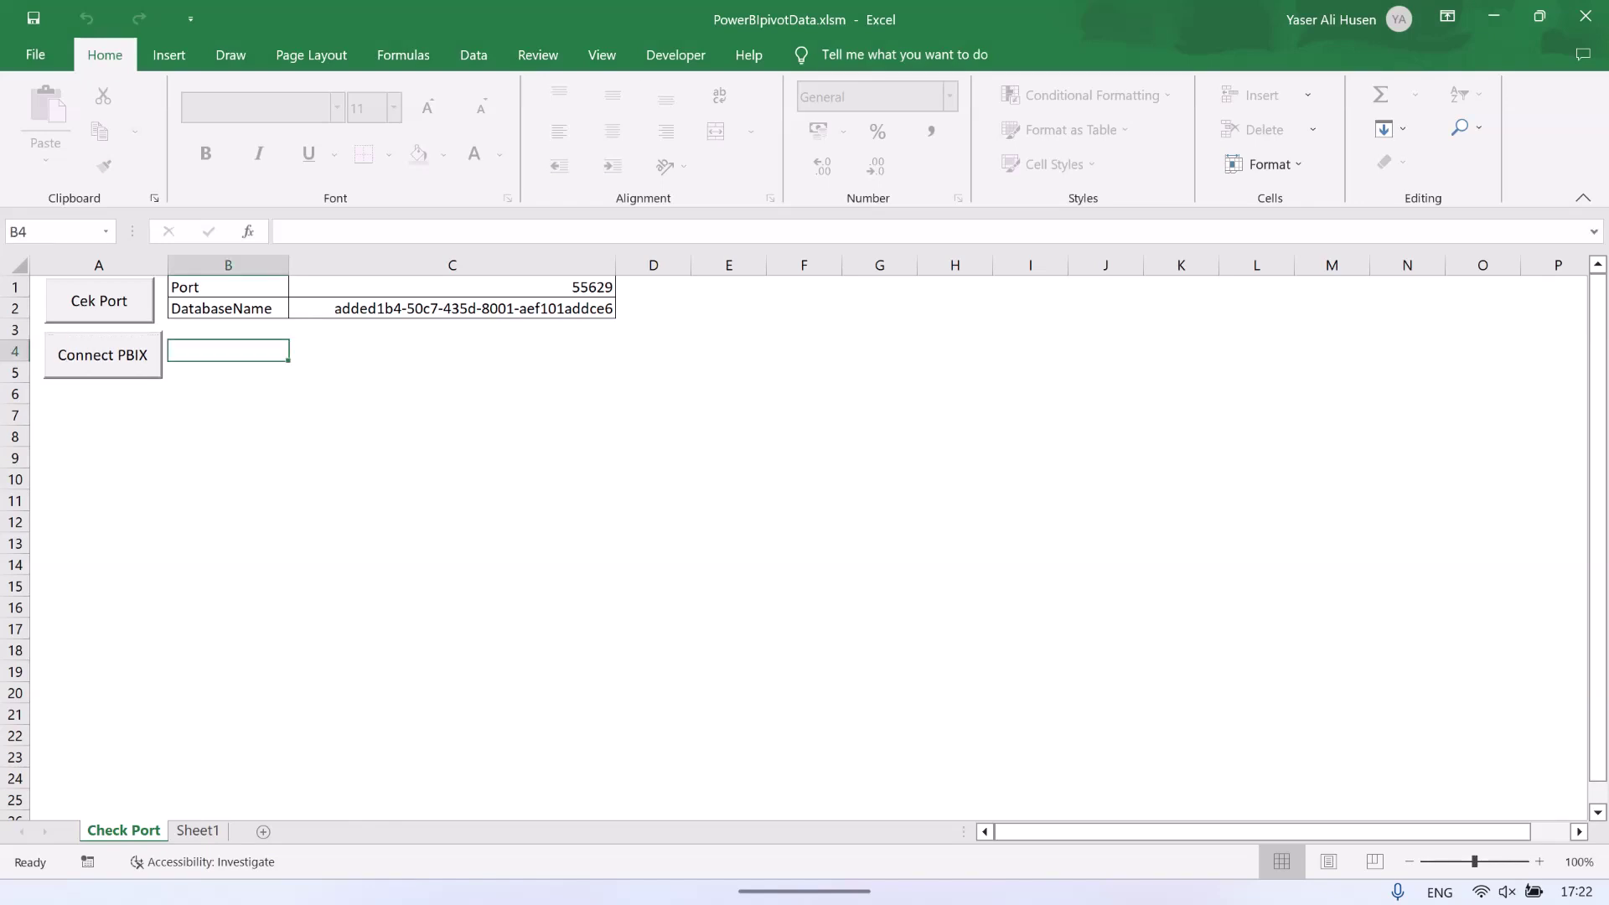
Insert a PivotTable at cell A1 of Sheet1 from the external PowerBIpivotData localhost:55629 workbook connection.
{"action": "left_click", "coordinate": [198, 830]}
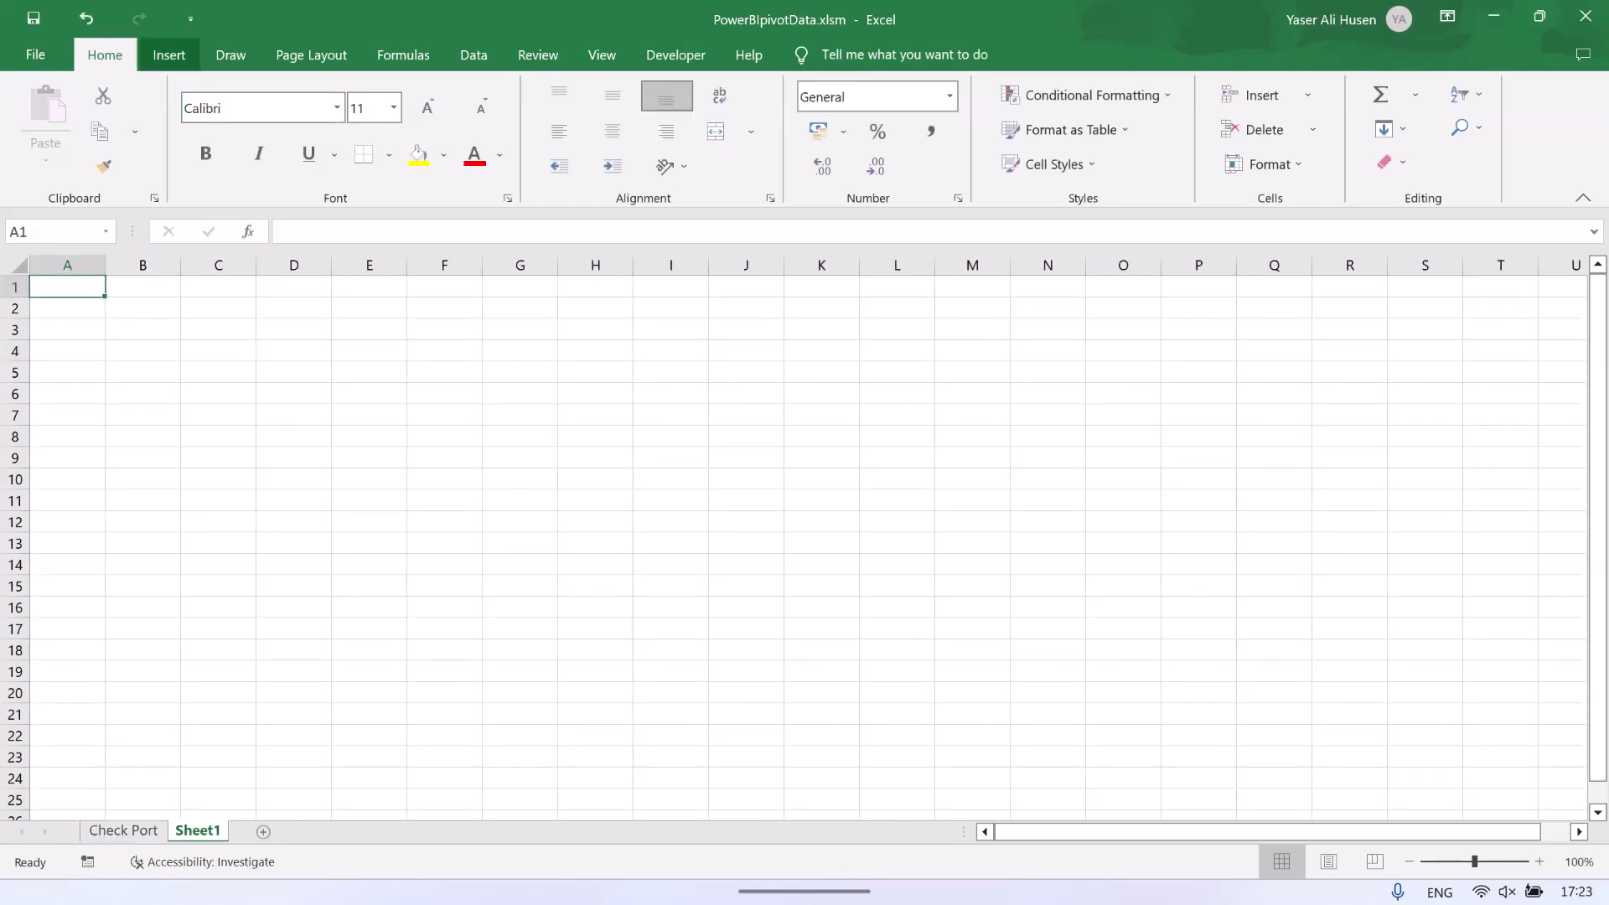
{"action": "left_click", "coordinate": [169, 55]}
{"action": "left_click", "coordinate": [50, 134]}
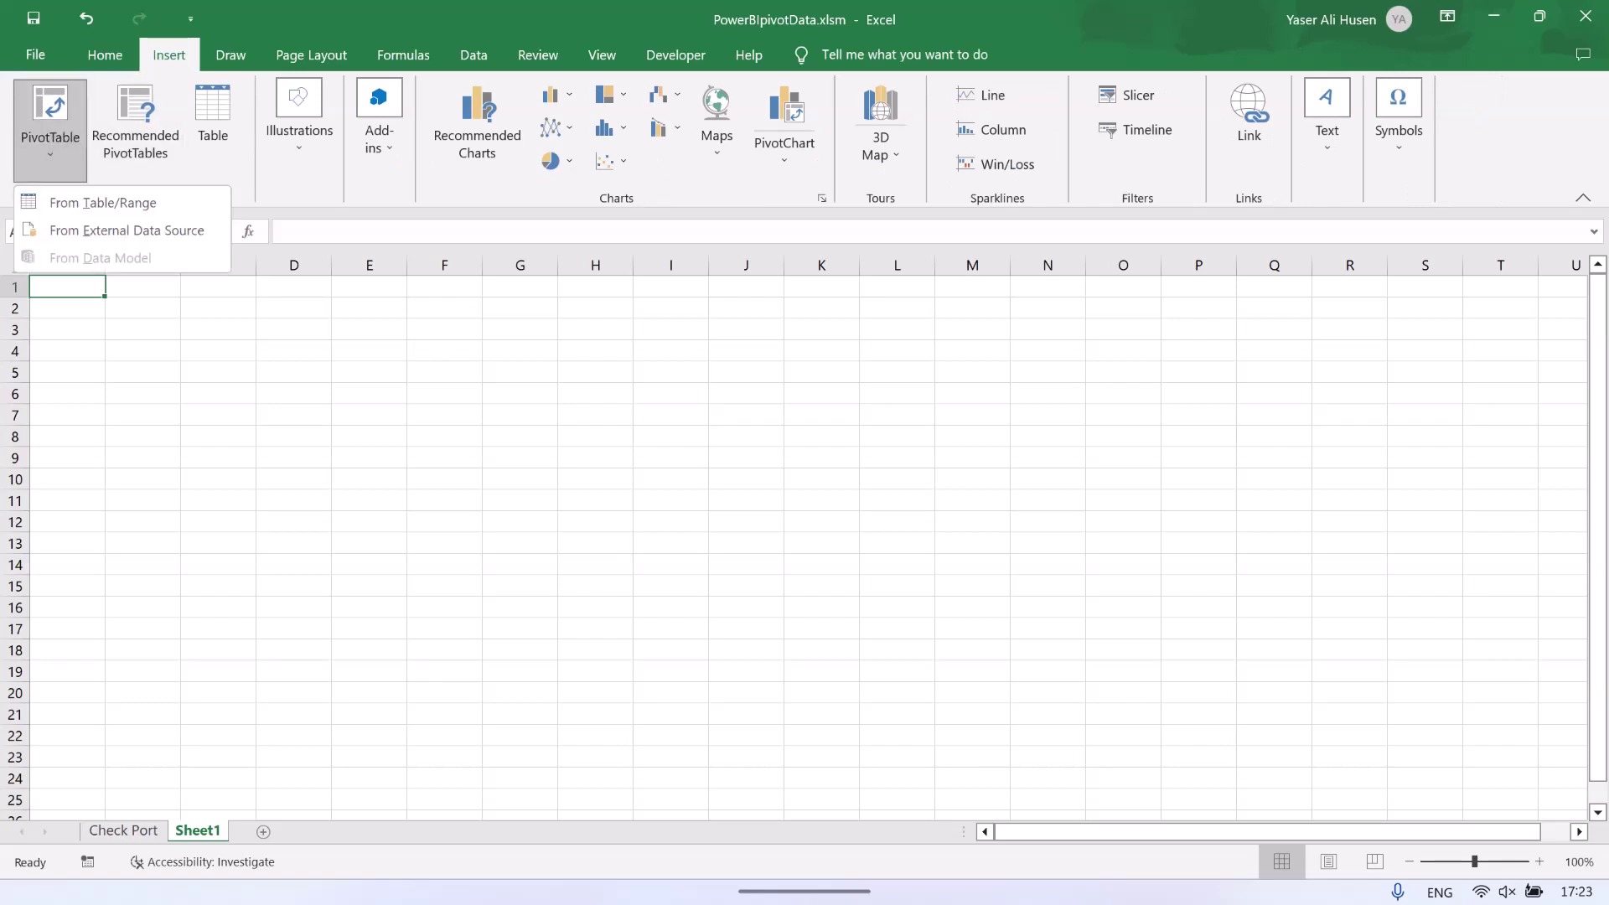
{"action": "left_click", "coordinate": [127, 229]}
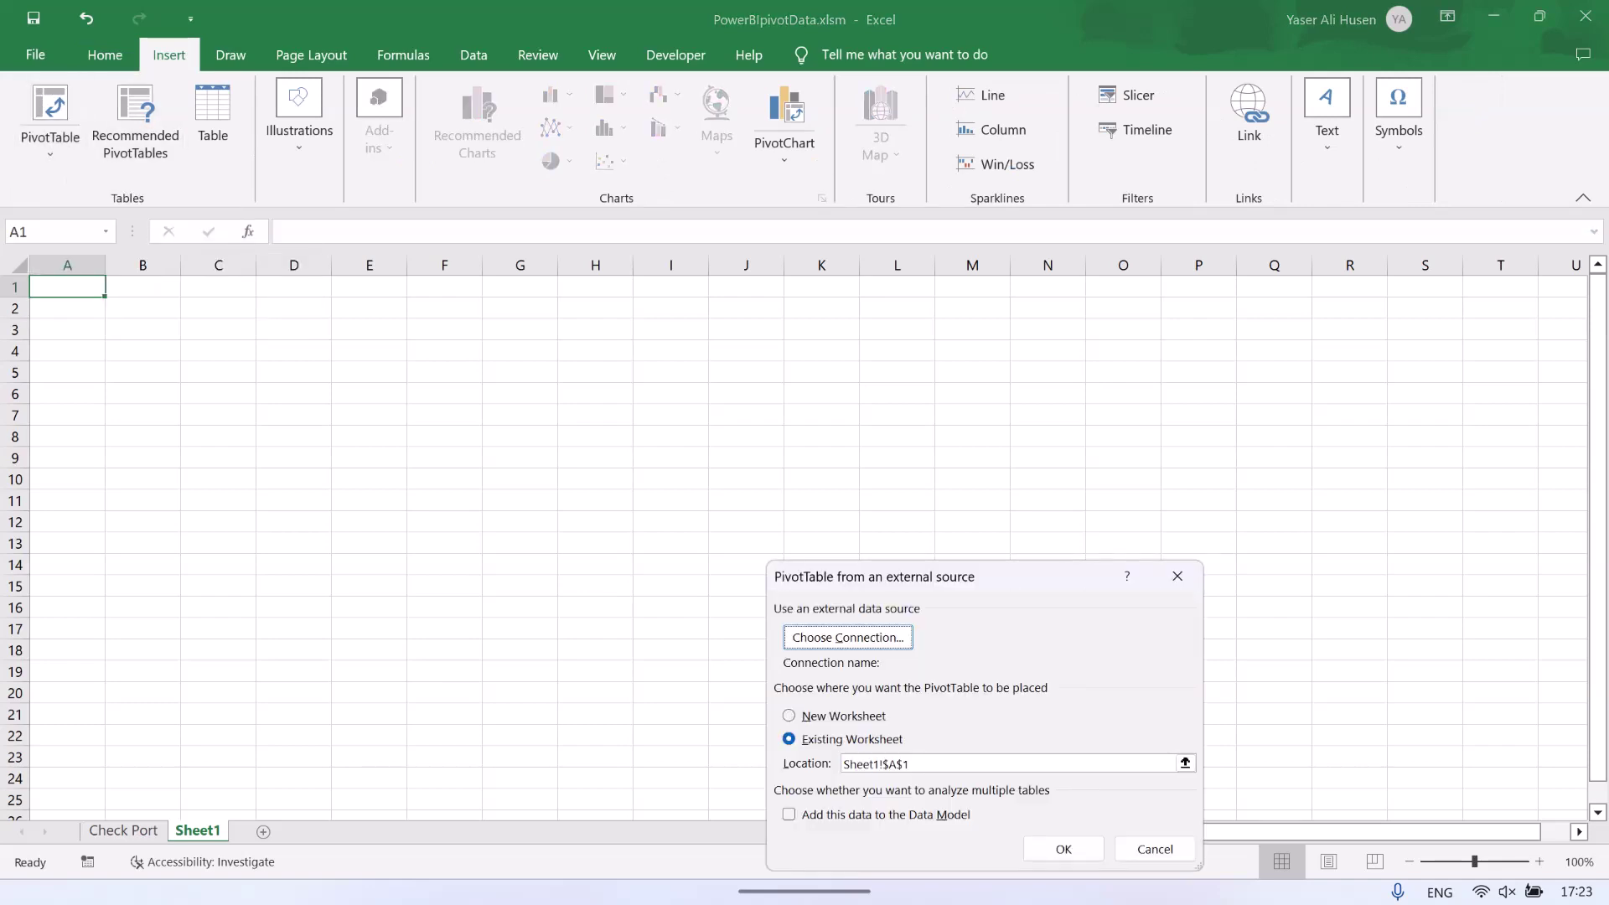
{"action": "left_click", "coordinate": [847, 637]}
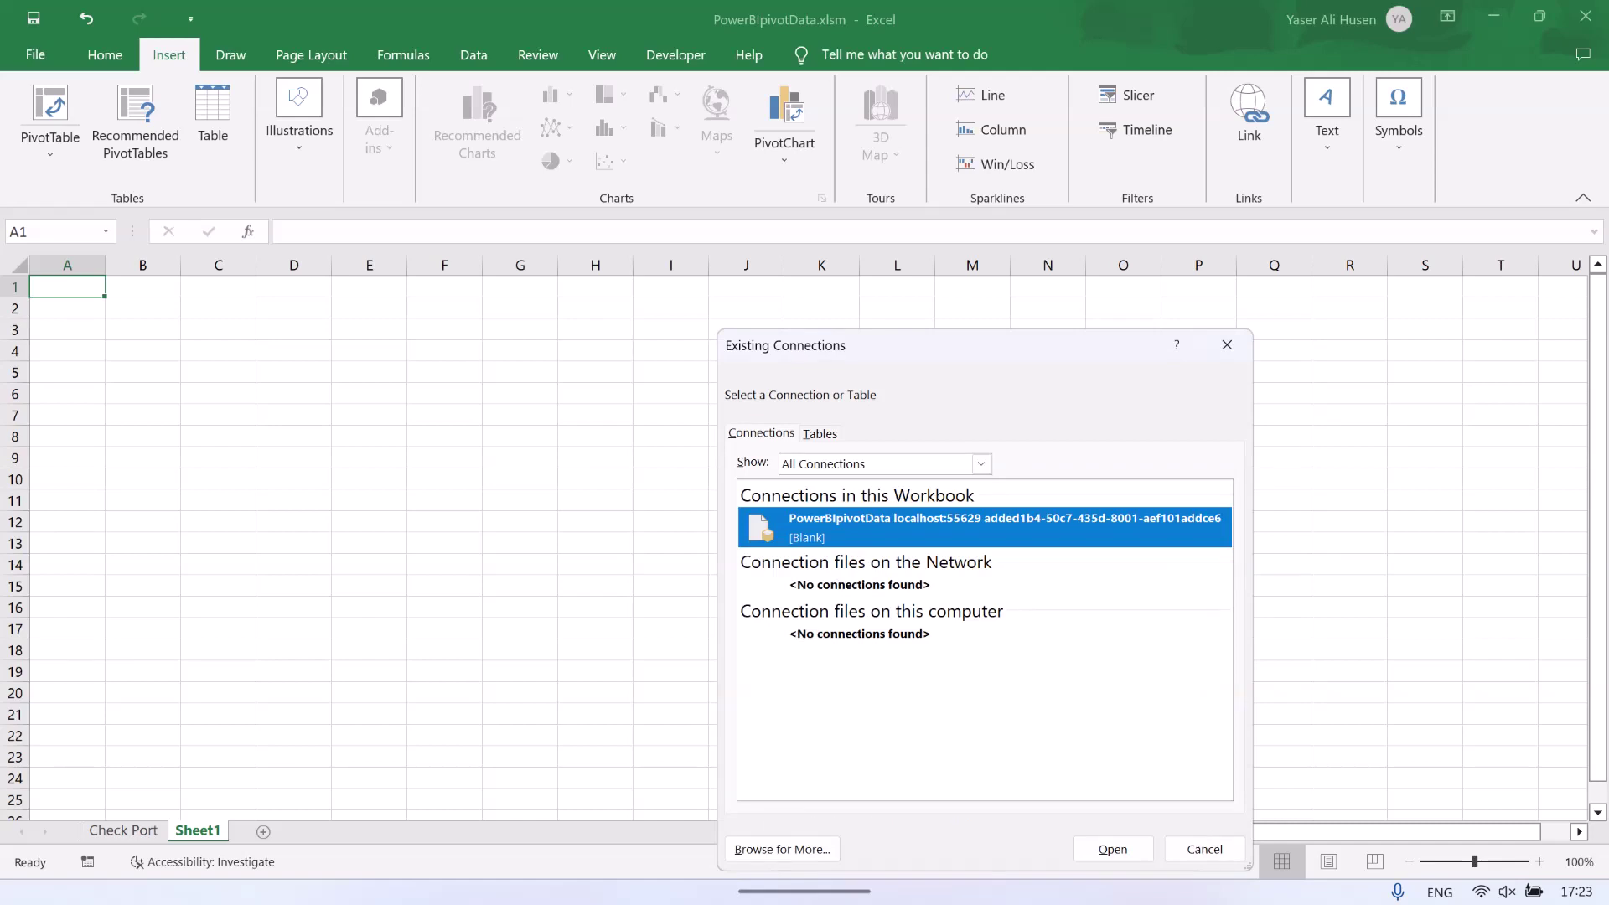
{"action": "key", "text": "Return"}
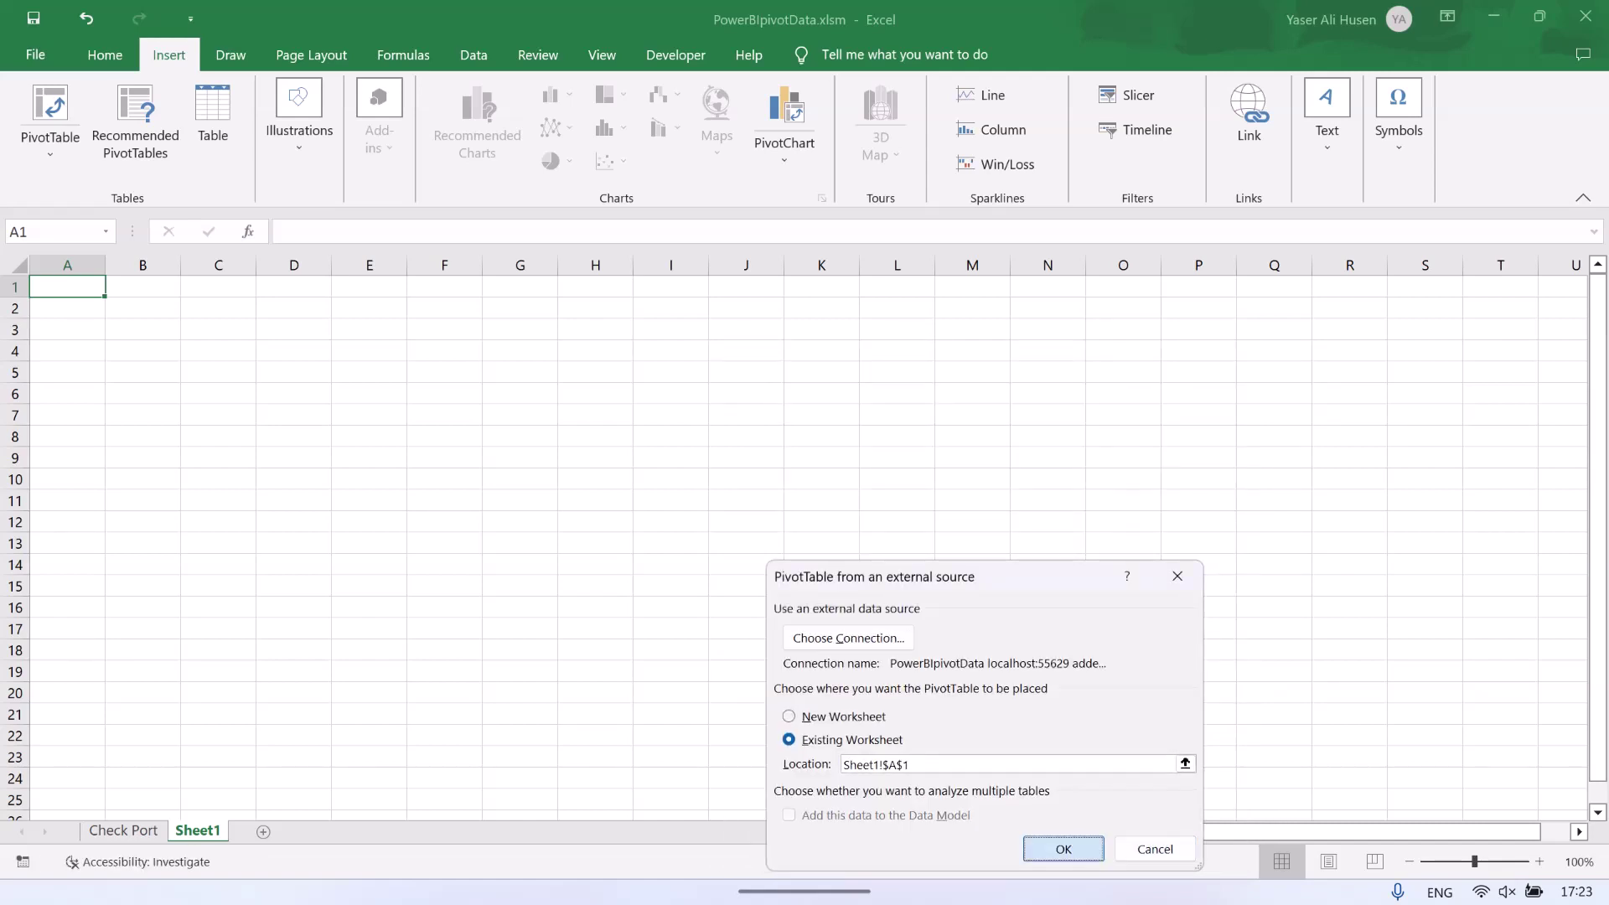
{"action": "key", "text": "Return"}
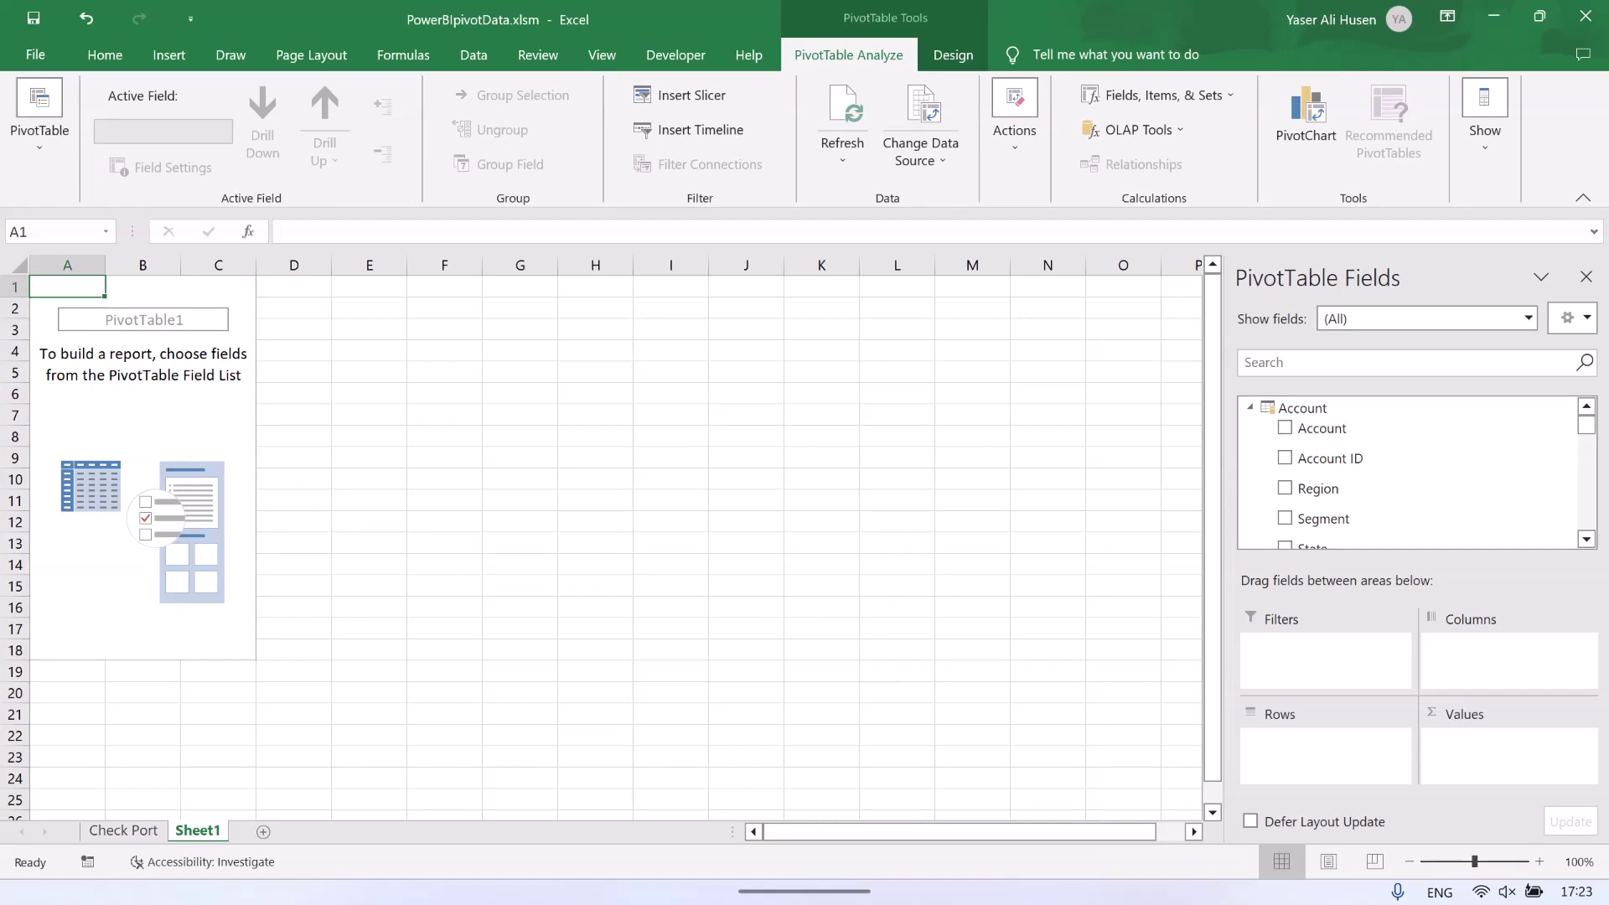
Collapse the Account, Fact, Opportunity, Partner and Product tables in the PivotTable field list.
{"action": "key", "text": "Left"}
{"action": "key", "text": "Down"}
{"action": "key", "text": "Left"}
{"action": "key", "text": "Down"}
{"action": "key", "text": "Left"}
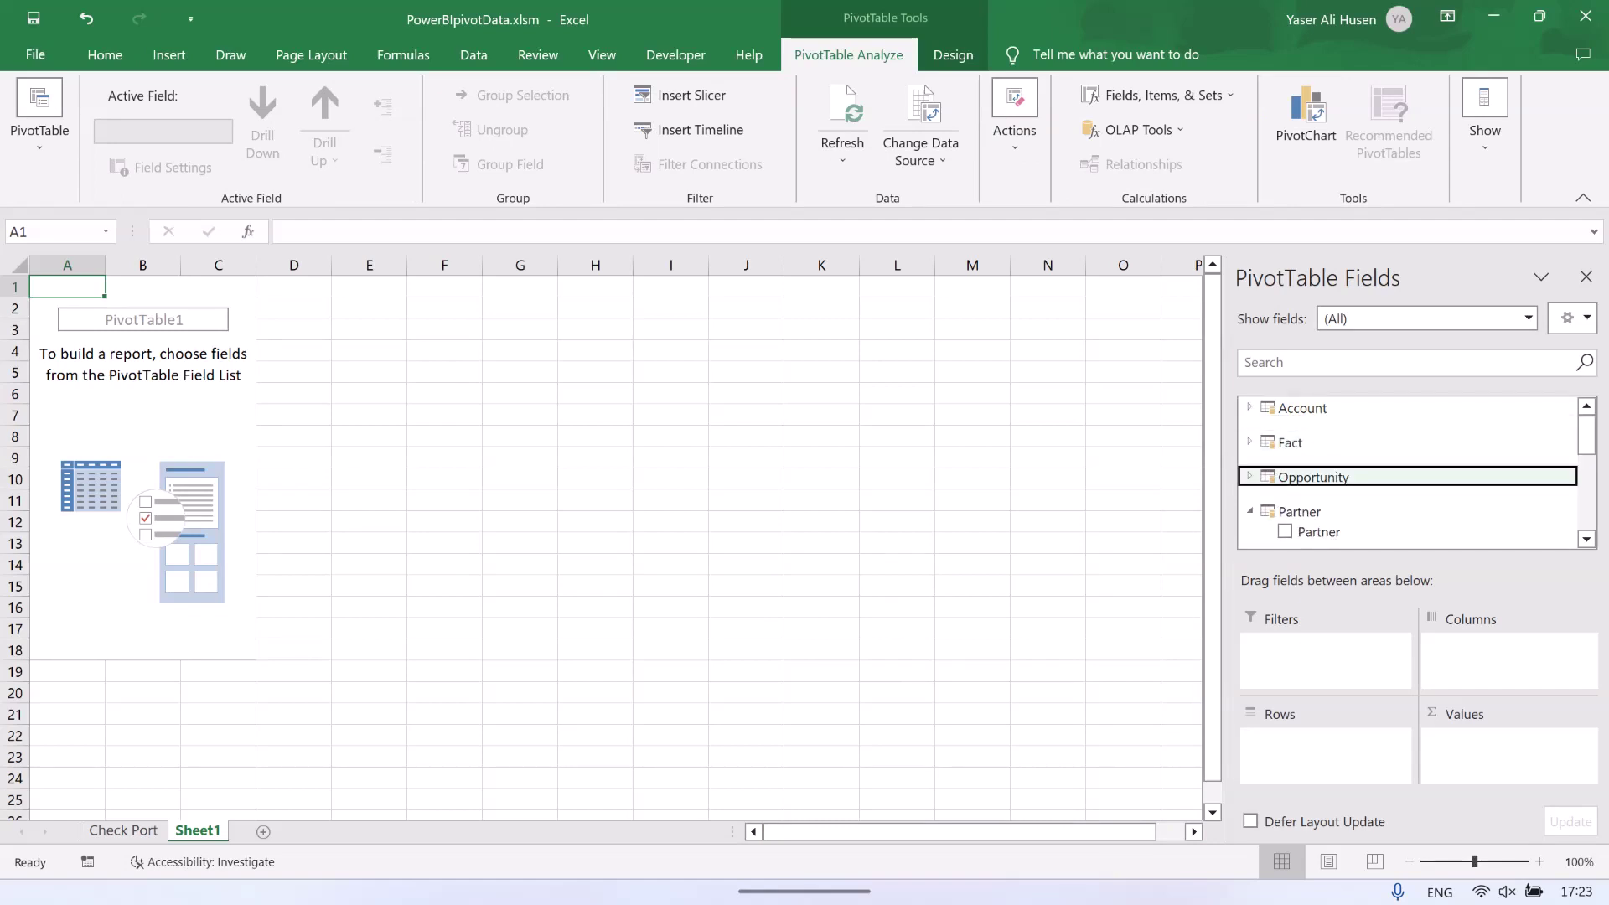
{"action": "key", "text": "Down"}
{"action": "key", "text": "Left"}
{"action": "scroll", "coordinate": [1408, 442], "scroll_direction": "down", "scroll_amount": 2}
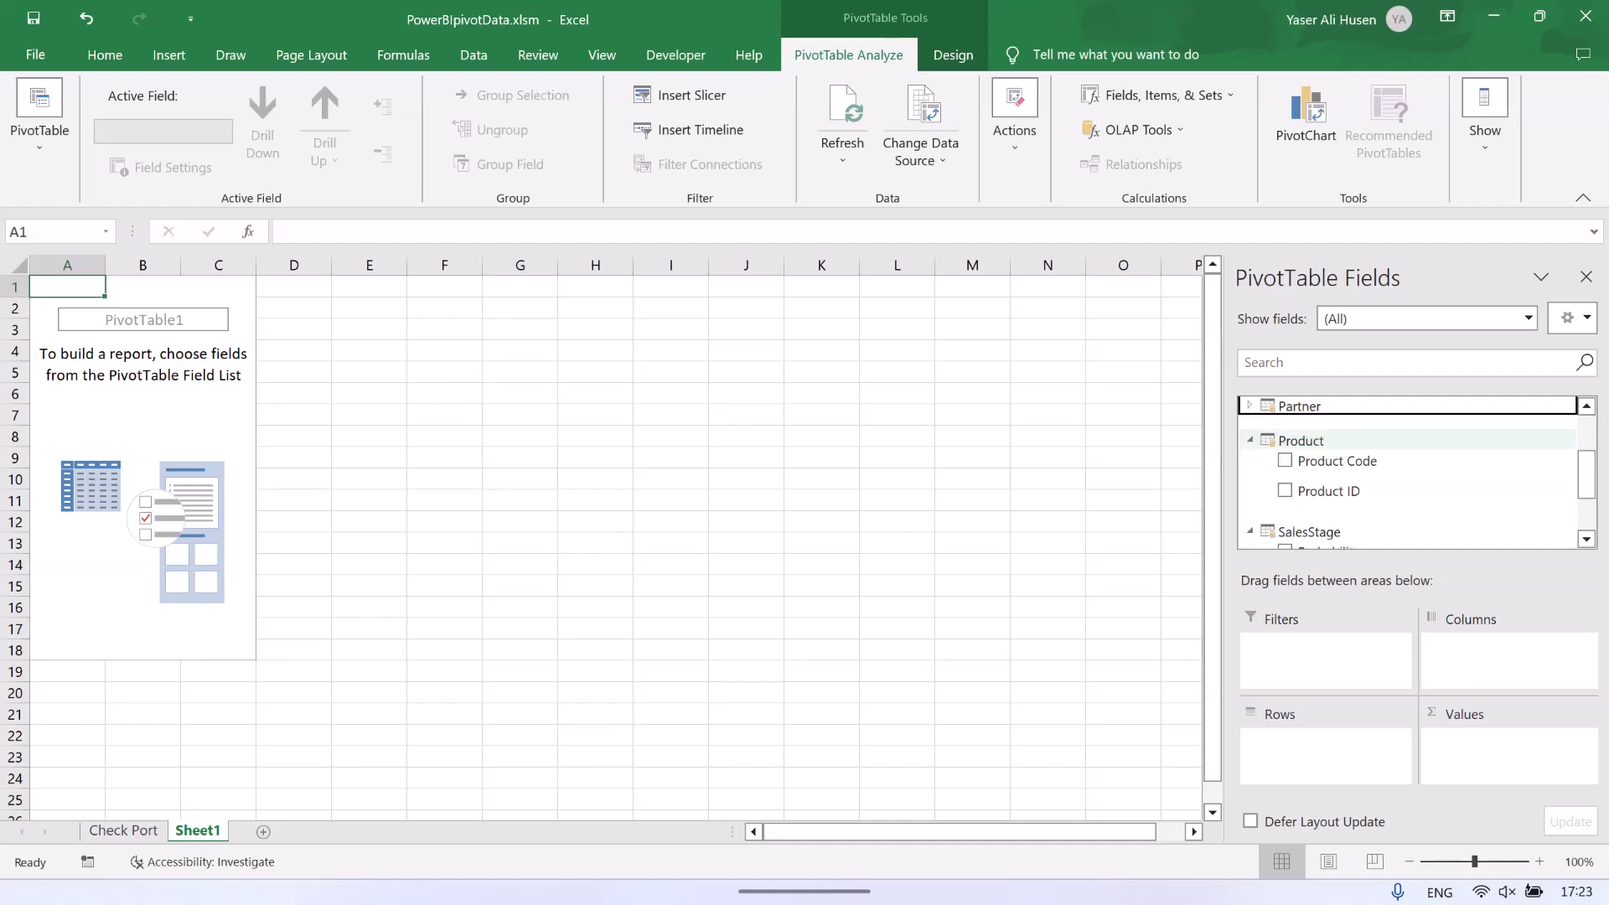
{"action": "key", "text": "Down"}
{"action": "key", "text": "Left"}
Switch to Power BI Desktop and check which Fact fields the Revenue and Opportunity Count by Month chart uses.
{"action": "key", "text": "alt+Tab"}
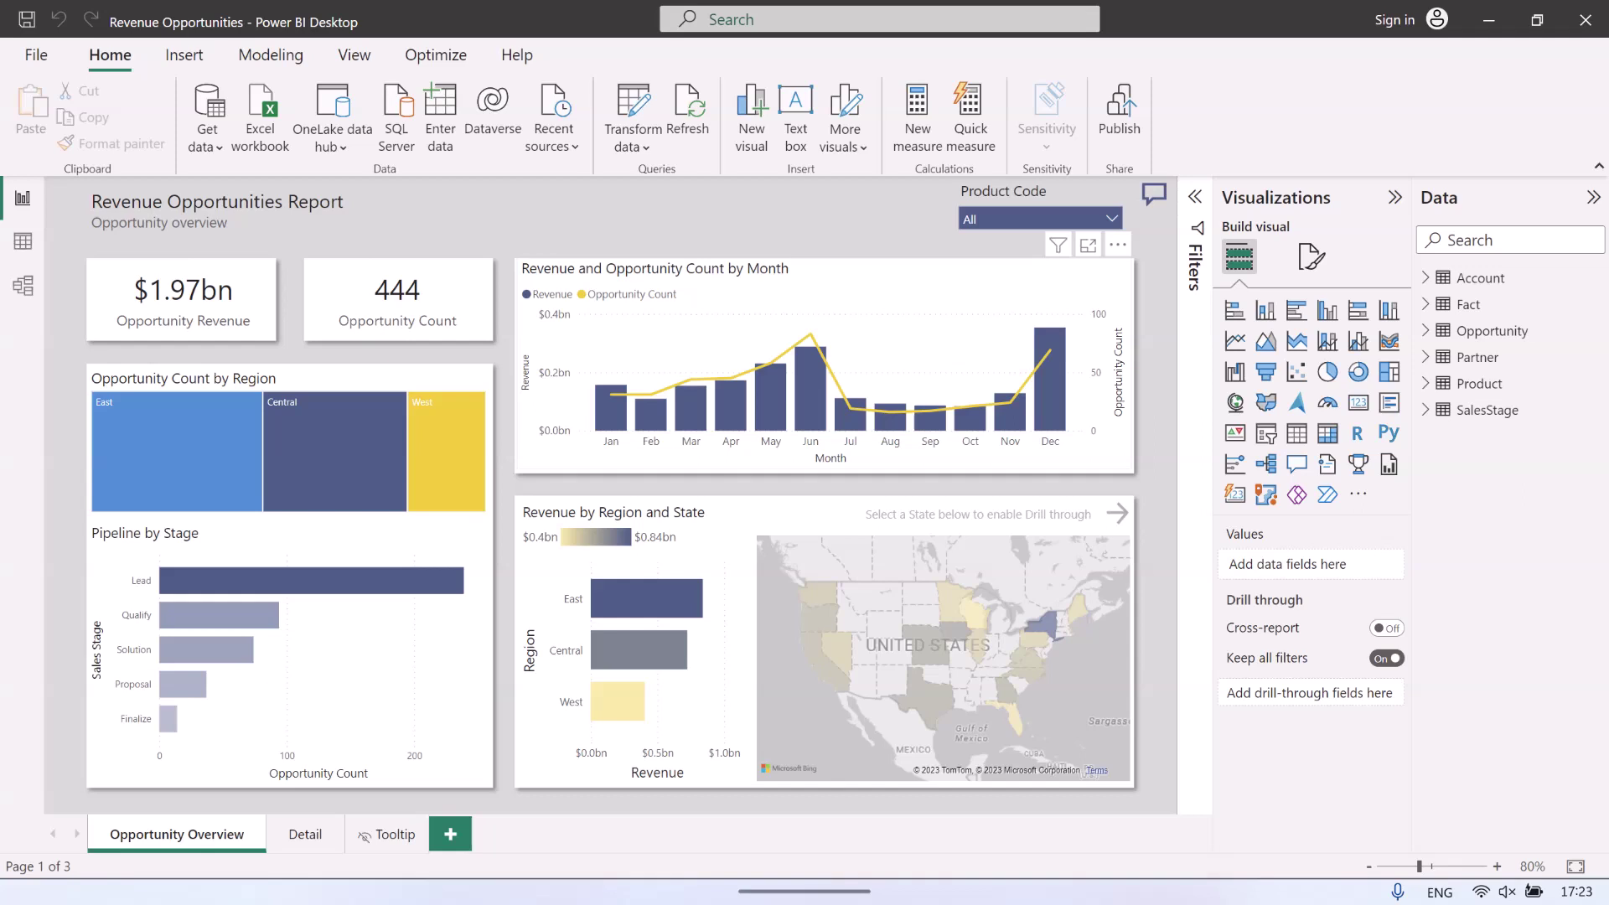
{"action": "left_click", "coordinate": [921, 281]}
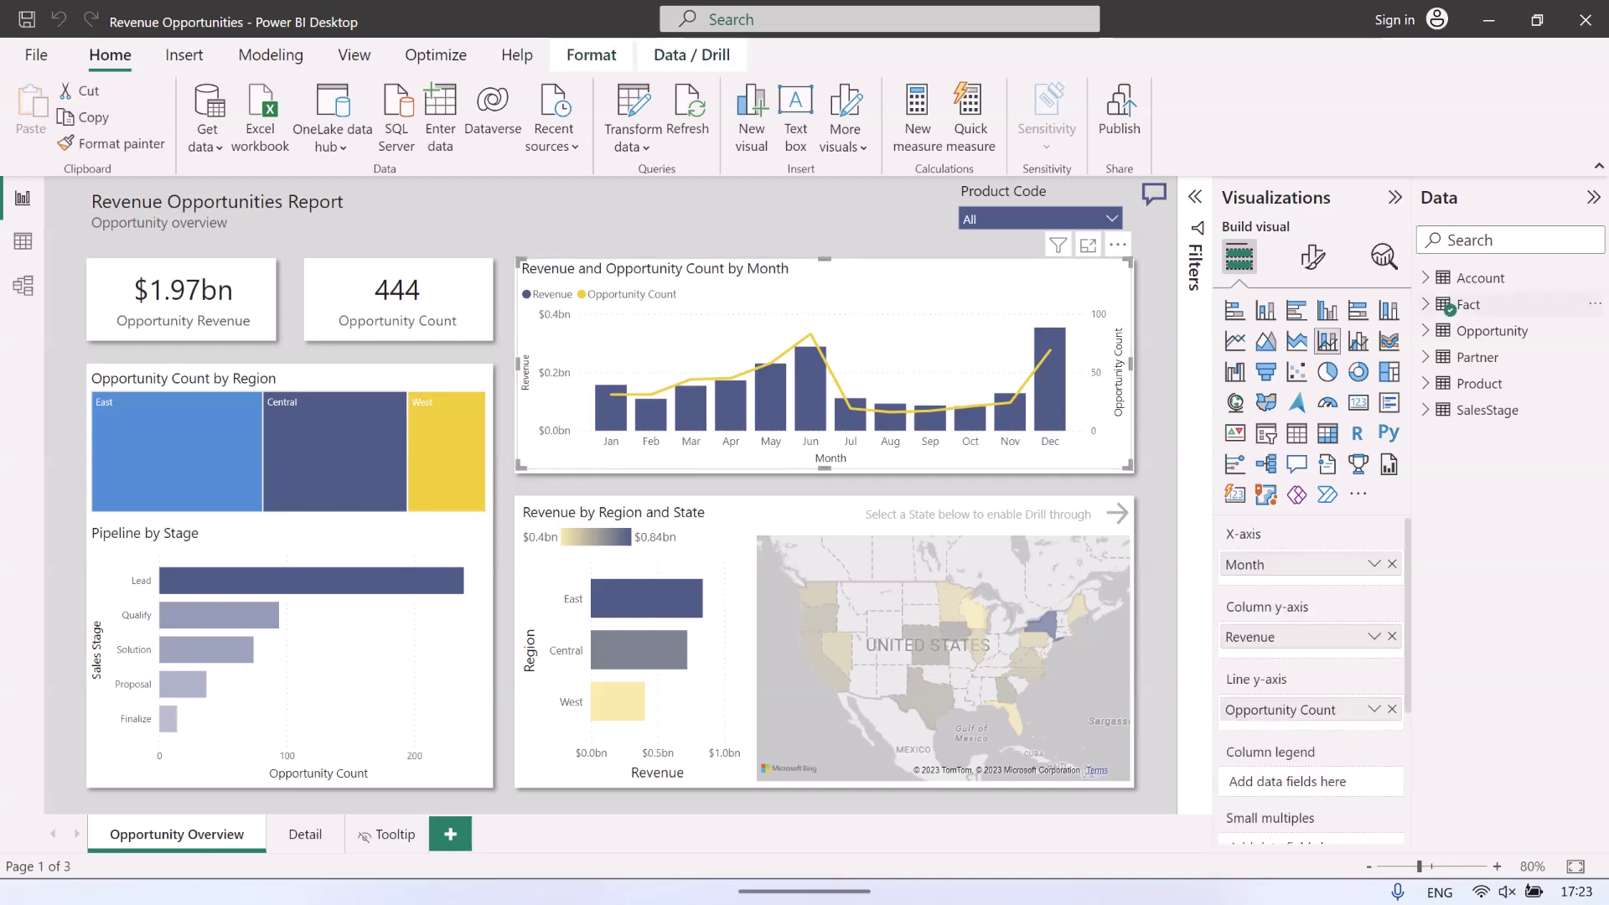
{"action": "left_click", "coordinate": [1466, 305]}
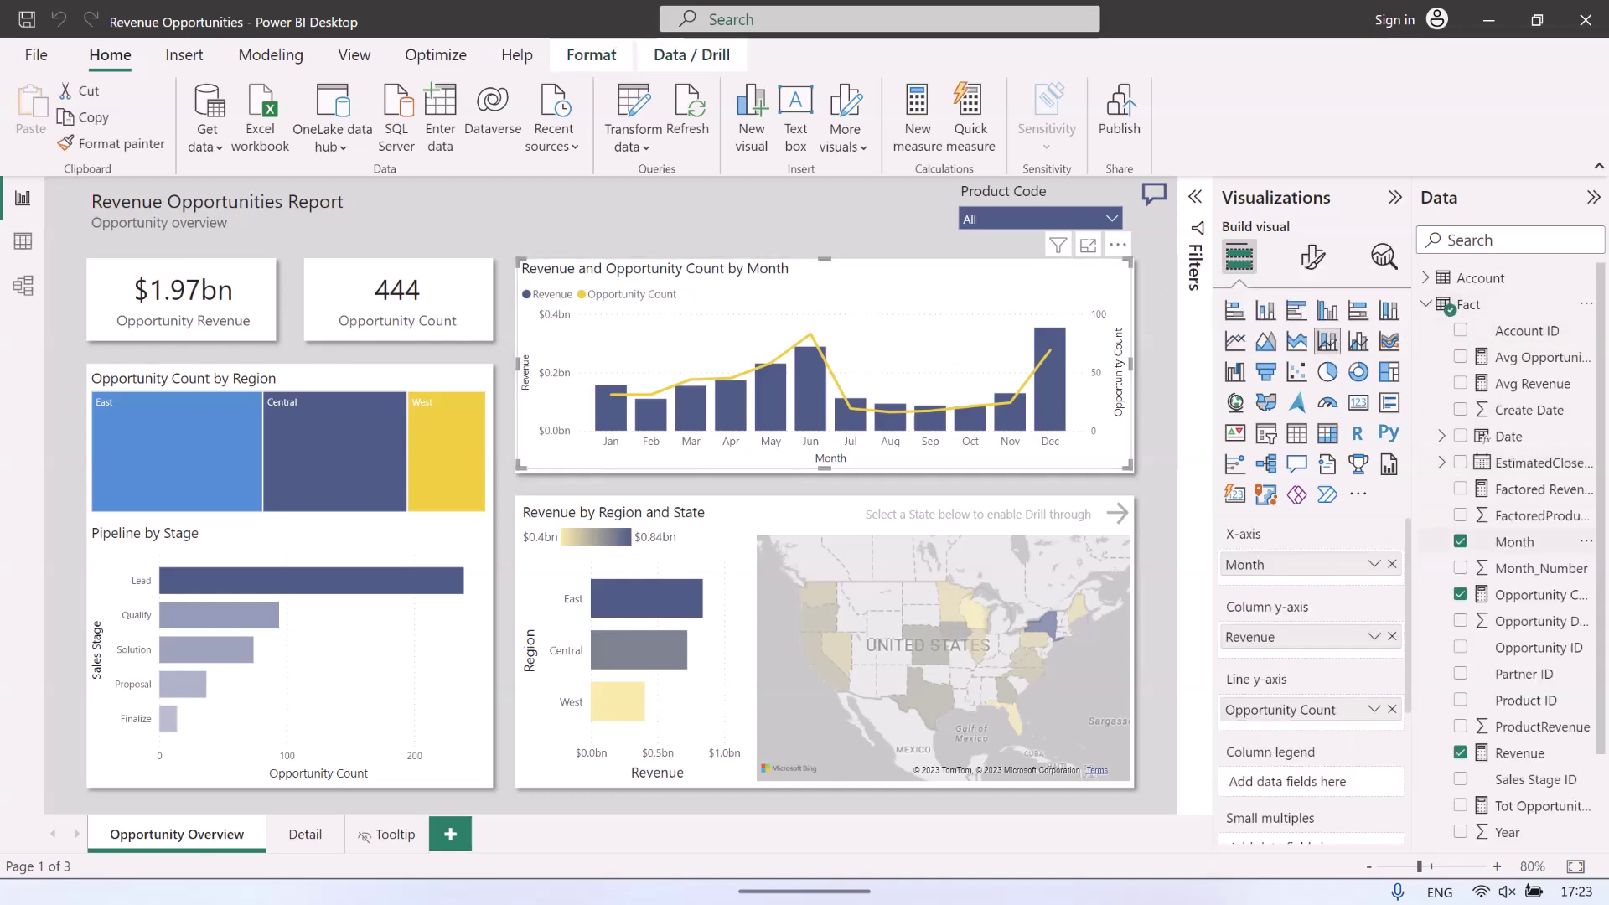
{"action": "scroll", "coordinate": [1519, 753], "scroll_direction": "down", "scroll_amount": 1}
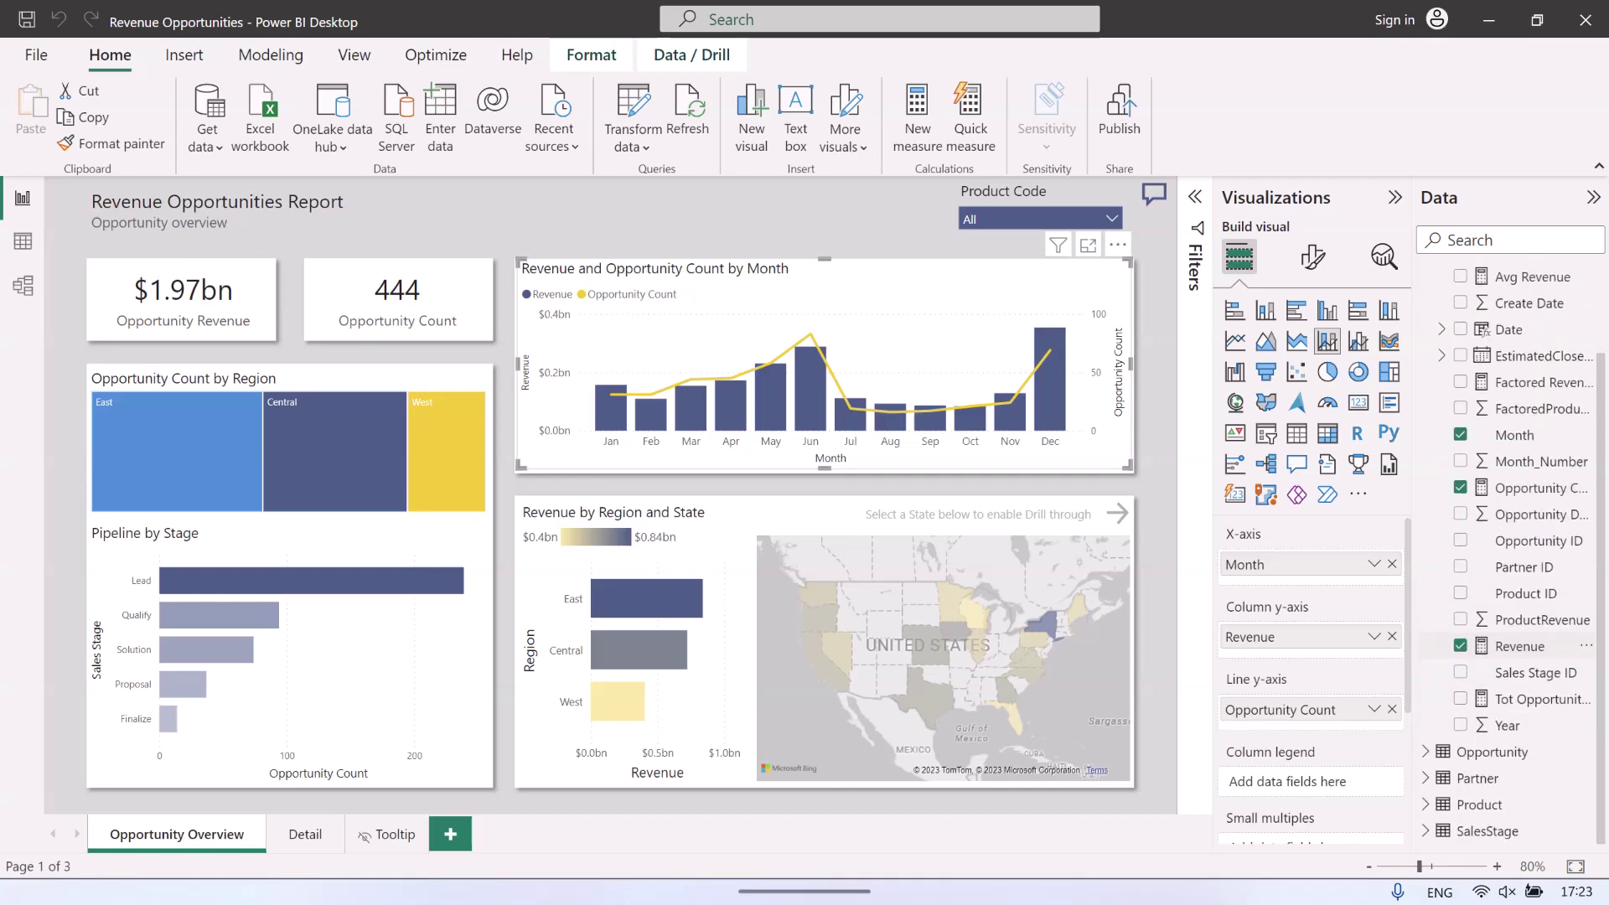
{"action": "scroll", "coordinate": [1519, 753], "scroll_direction": "up", "scroll_amount": 1}
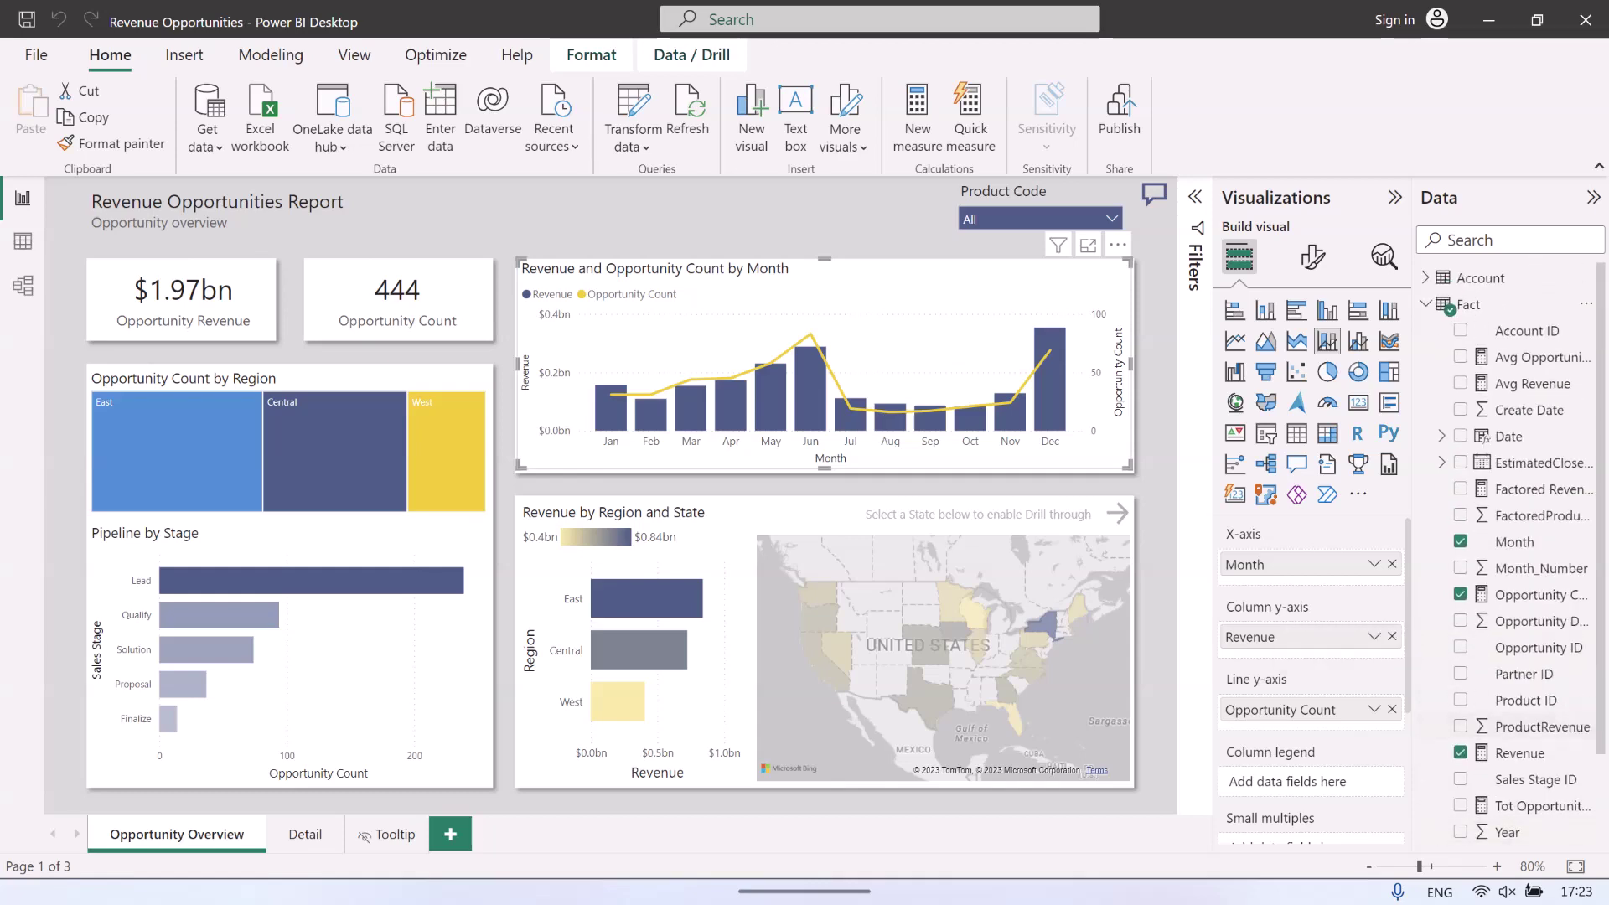
Back in Excel, build the PivotTable from the Fact table with Month as rows and Opportunity Count and Revenue as values.
{"action": "key", "text": "alt+Tab"}
{"action": "left_click", "coordinate": [67, 287]}
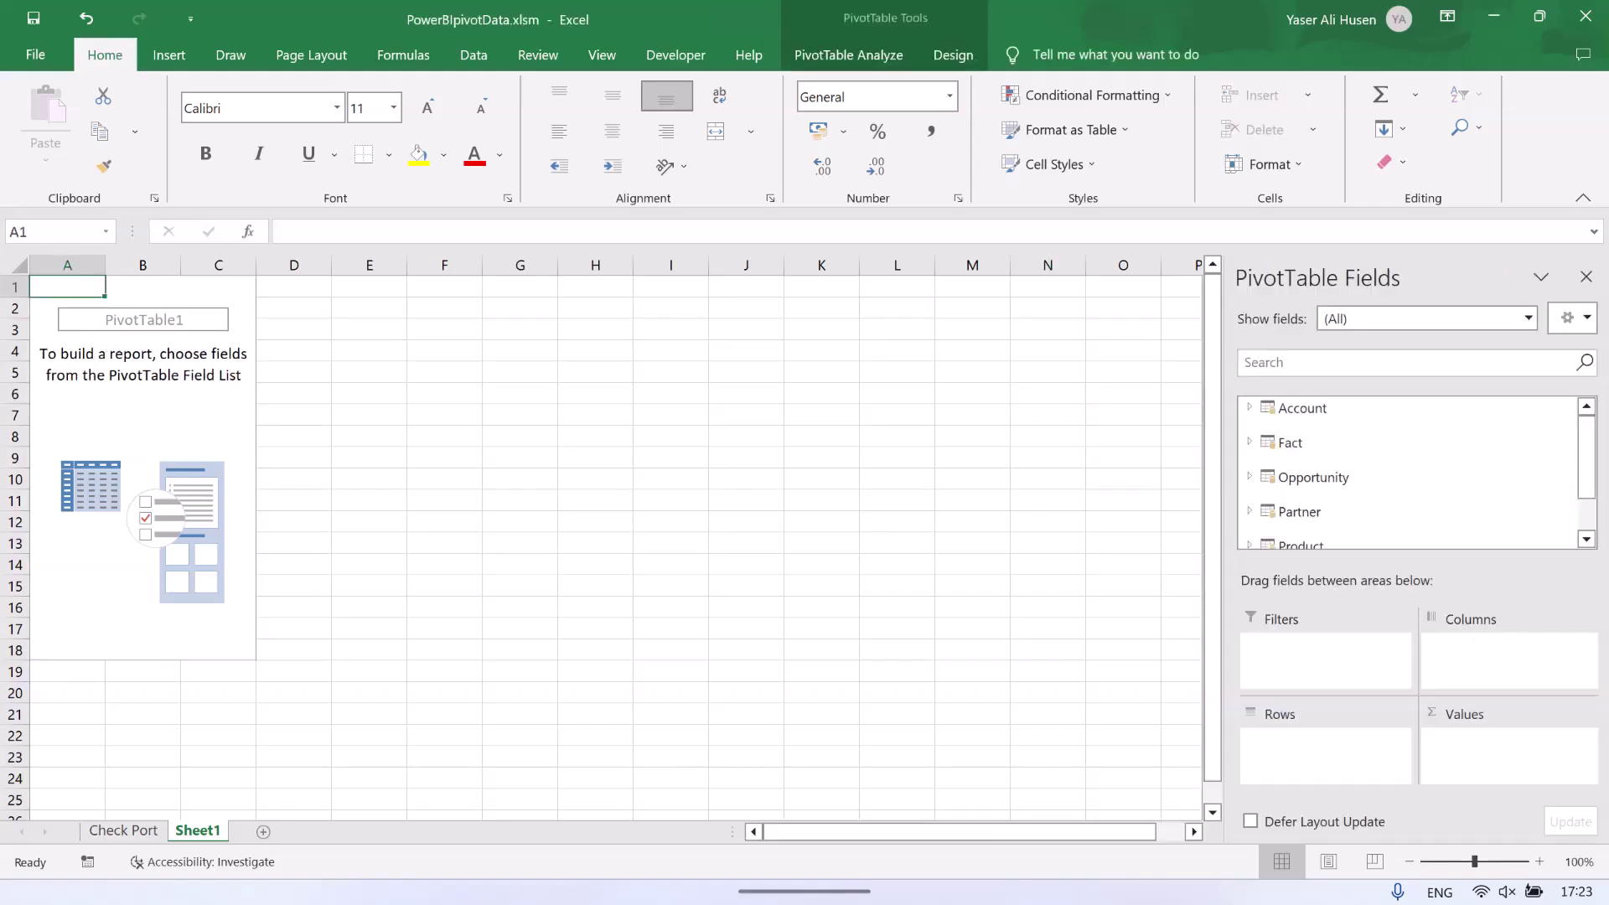
{"action": "left_click", "coordinate": [1290, 442]}
{"action": "scroll", "coordinate": [1341, 469], "scroll_direction": "down", "scroll_amount": 4}
{"action": "left_click", "coordinate": [1285, 472]}
{"action": "scroll", "coordinate": [1341, 474], "scroll_direction": "down", "scroll_amount": 3}
{"action": "scroll", "coordinate": [1407, 474], "scroll_direction": "down", "scroll_amount": 5}
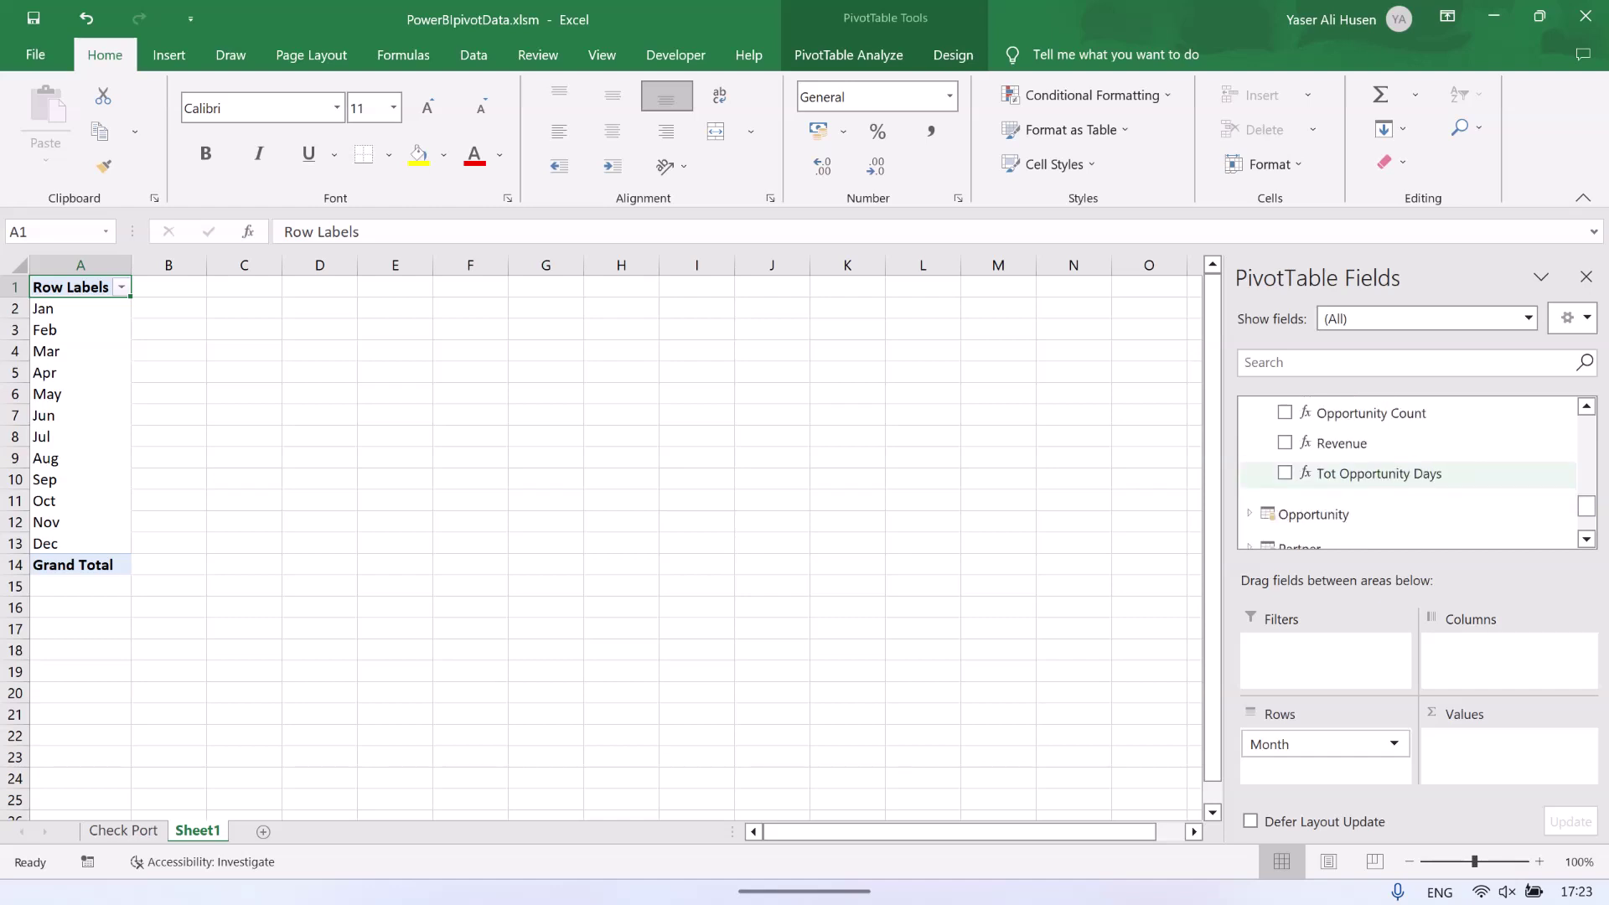
{"action": "left_click", "coordinate": [1285, 412]}
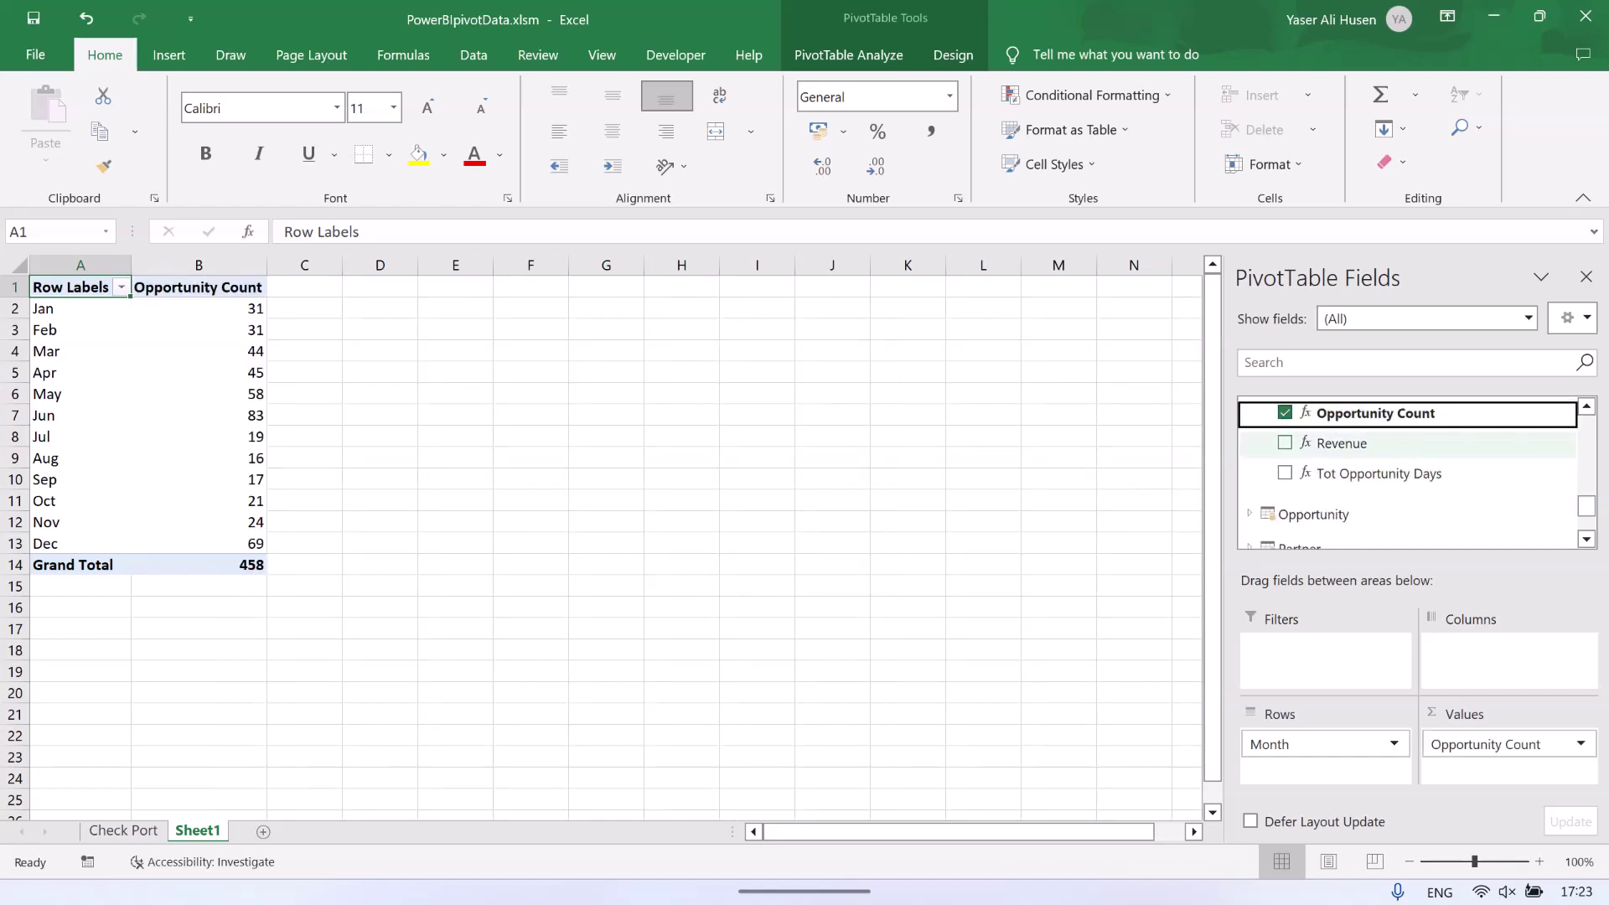
{"action": "left_click", "coordinate": [1284, 442]}
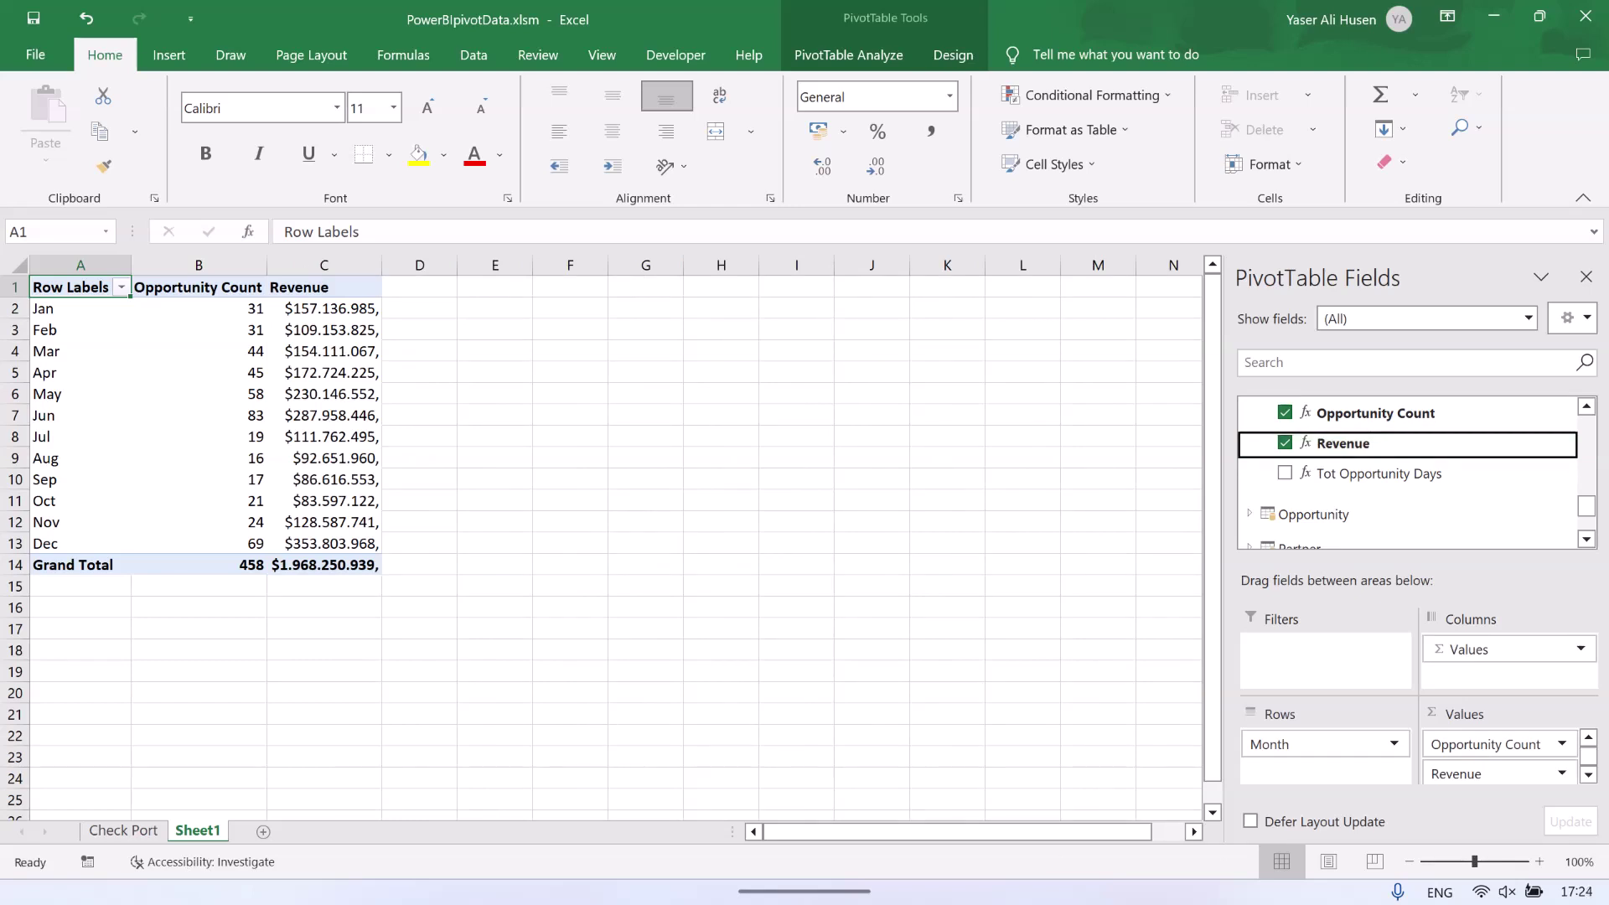
Insert a custom combination PivotChart with Revenue as clustered columns and Opportunity Count as a line with markers on the secondary axis.
{"action": "left_click", "coordinate": [953, 54]}
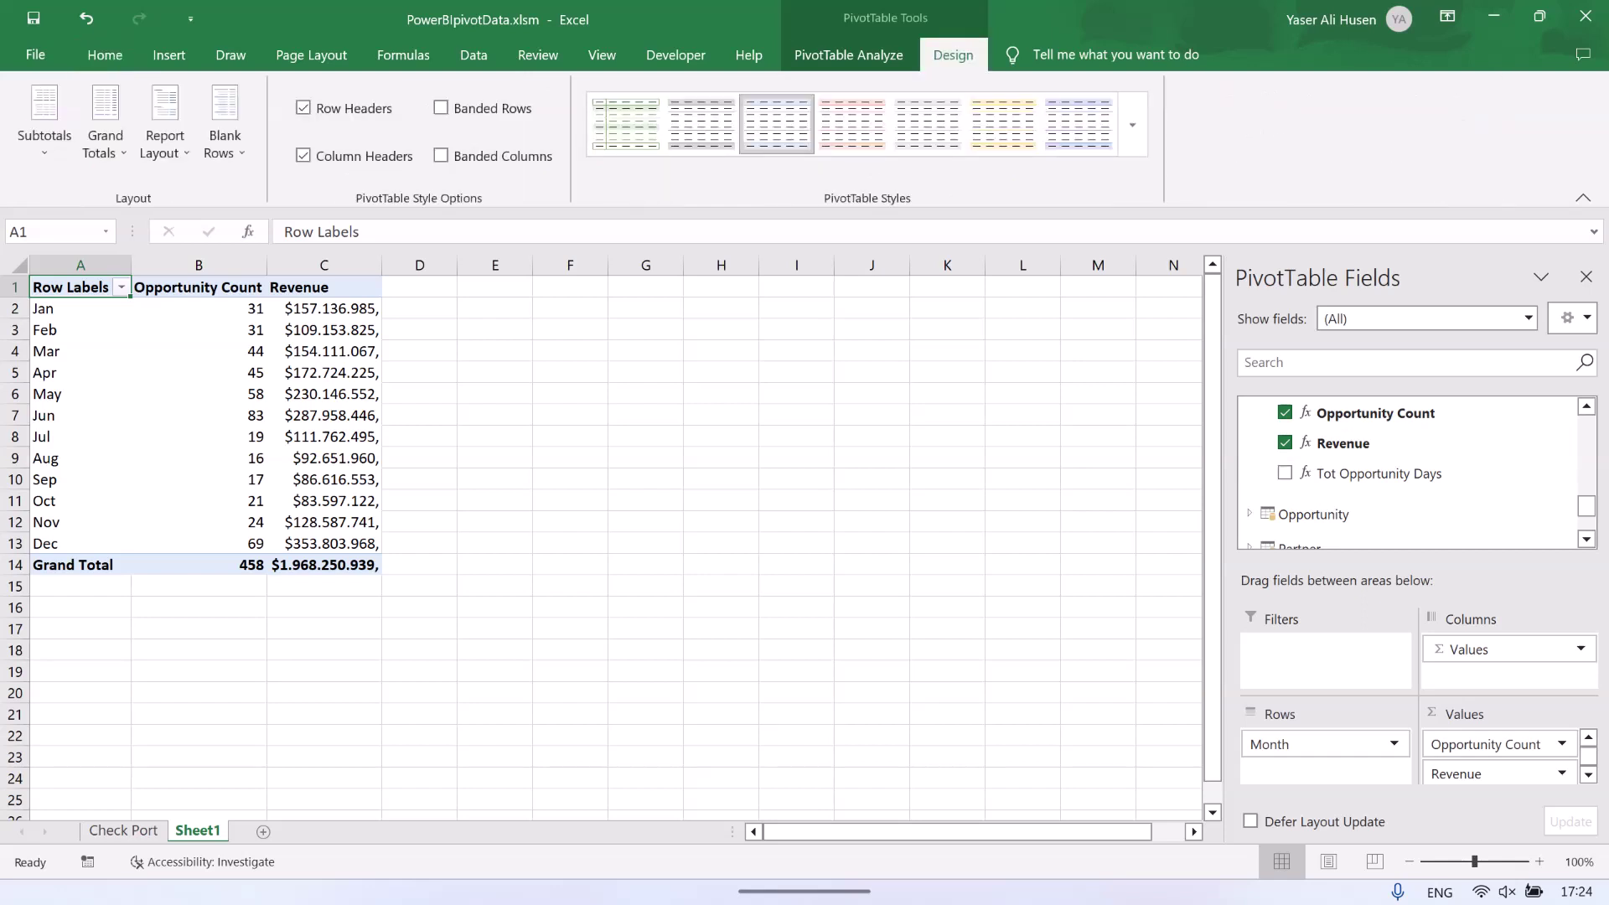
{"action": "left_click_drag", "start_coordinate": [79, 330], "coordinate": [323, 329]}
{"action": "left_click", "coordinate": [848, 54]}
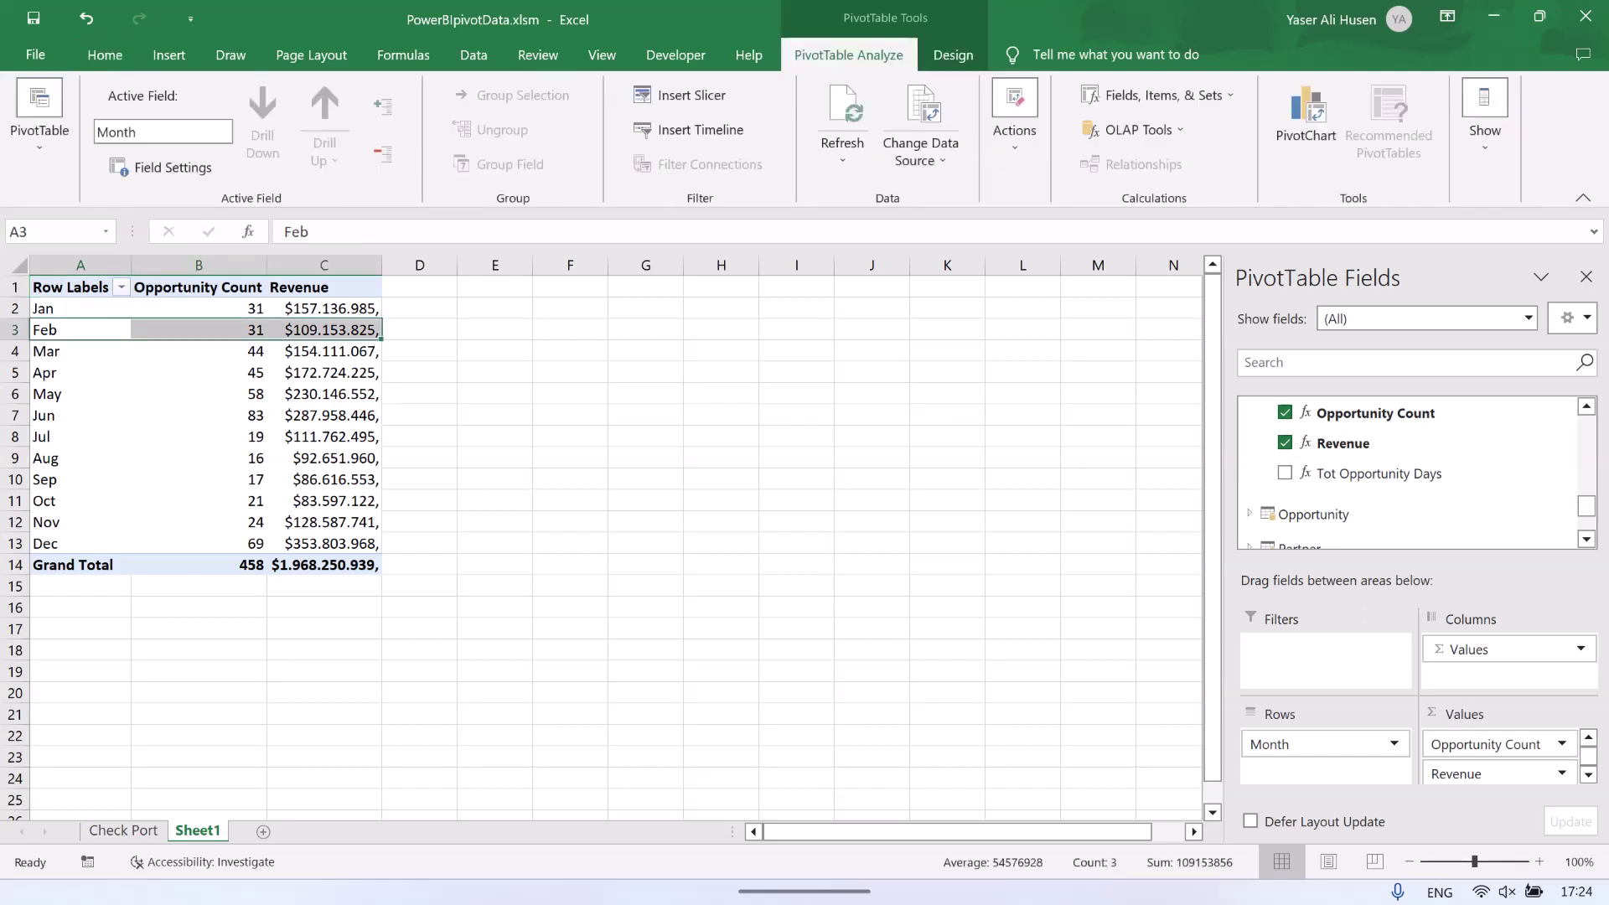
{"action": "left_click", "coordinate": [1306, 117]}
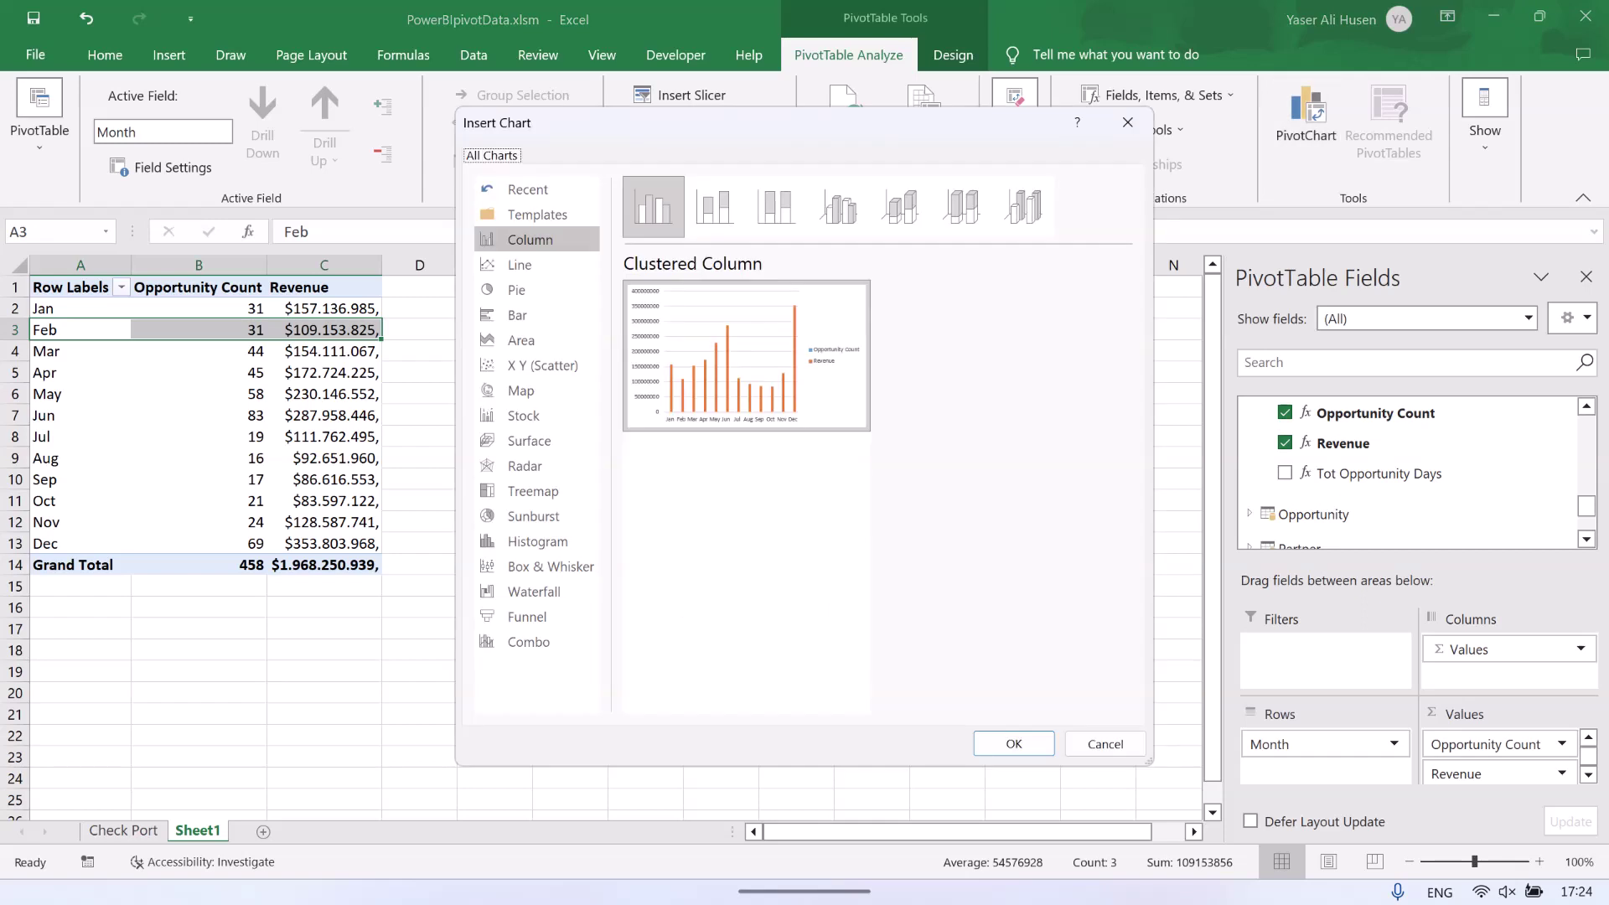
{"action": "left_click", "coordinate": [529, 642]}
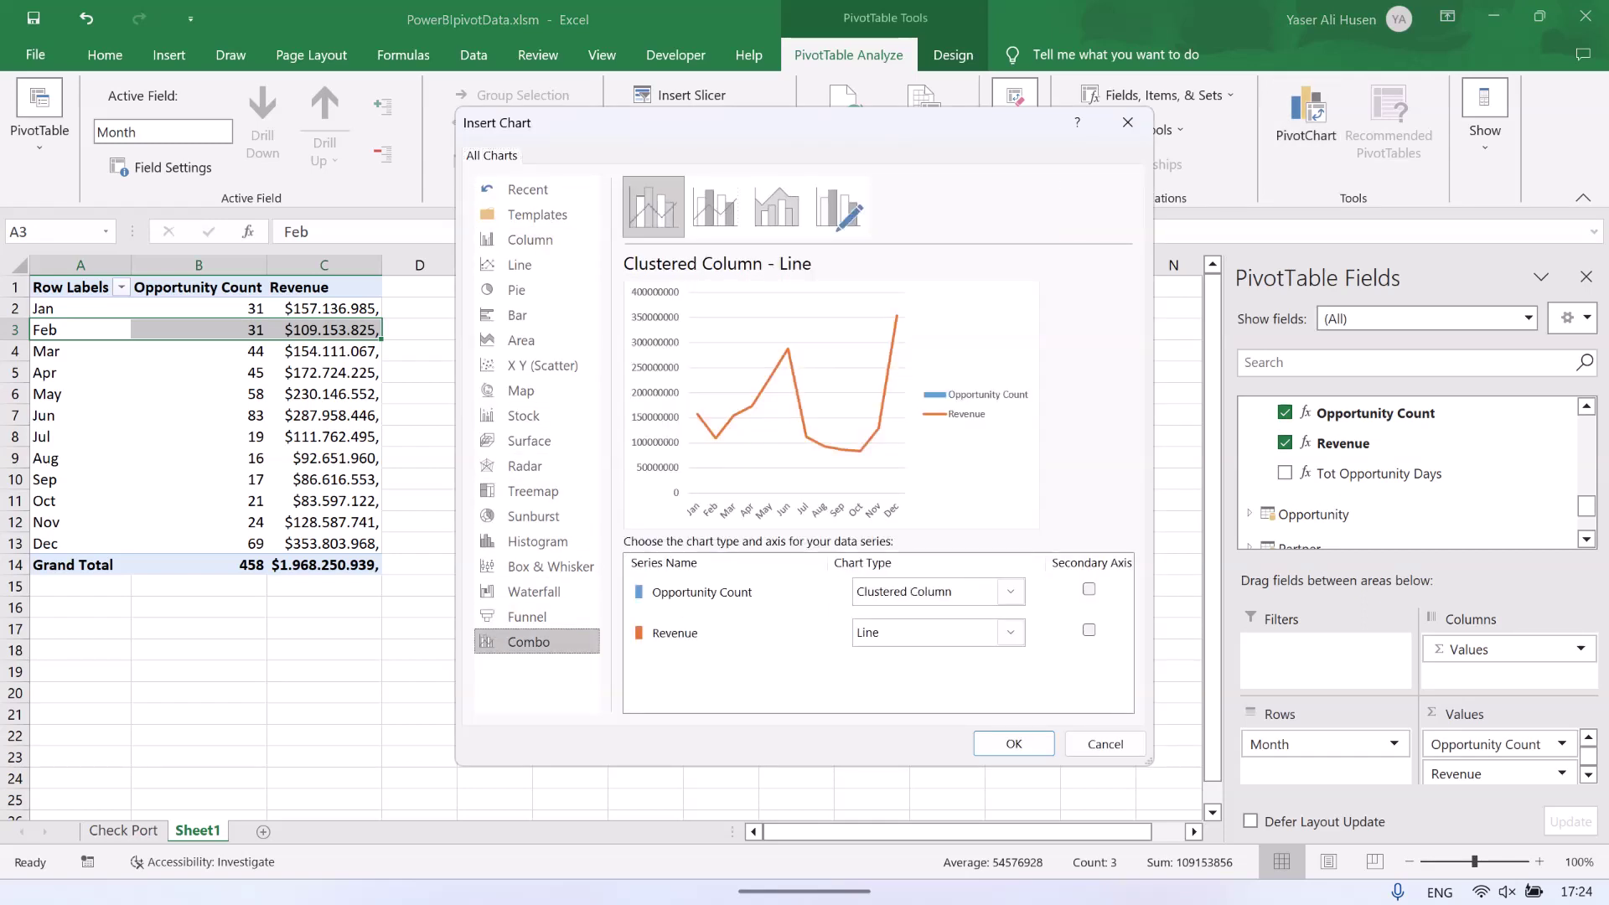
{"action": "left_click", "coordinate": [1011, 633]}
{"action": "left_click", "coordinate": [884, 259]}
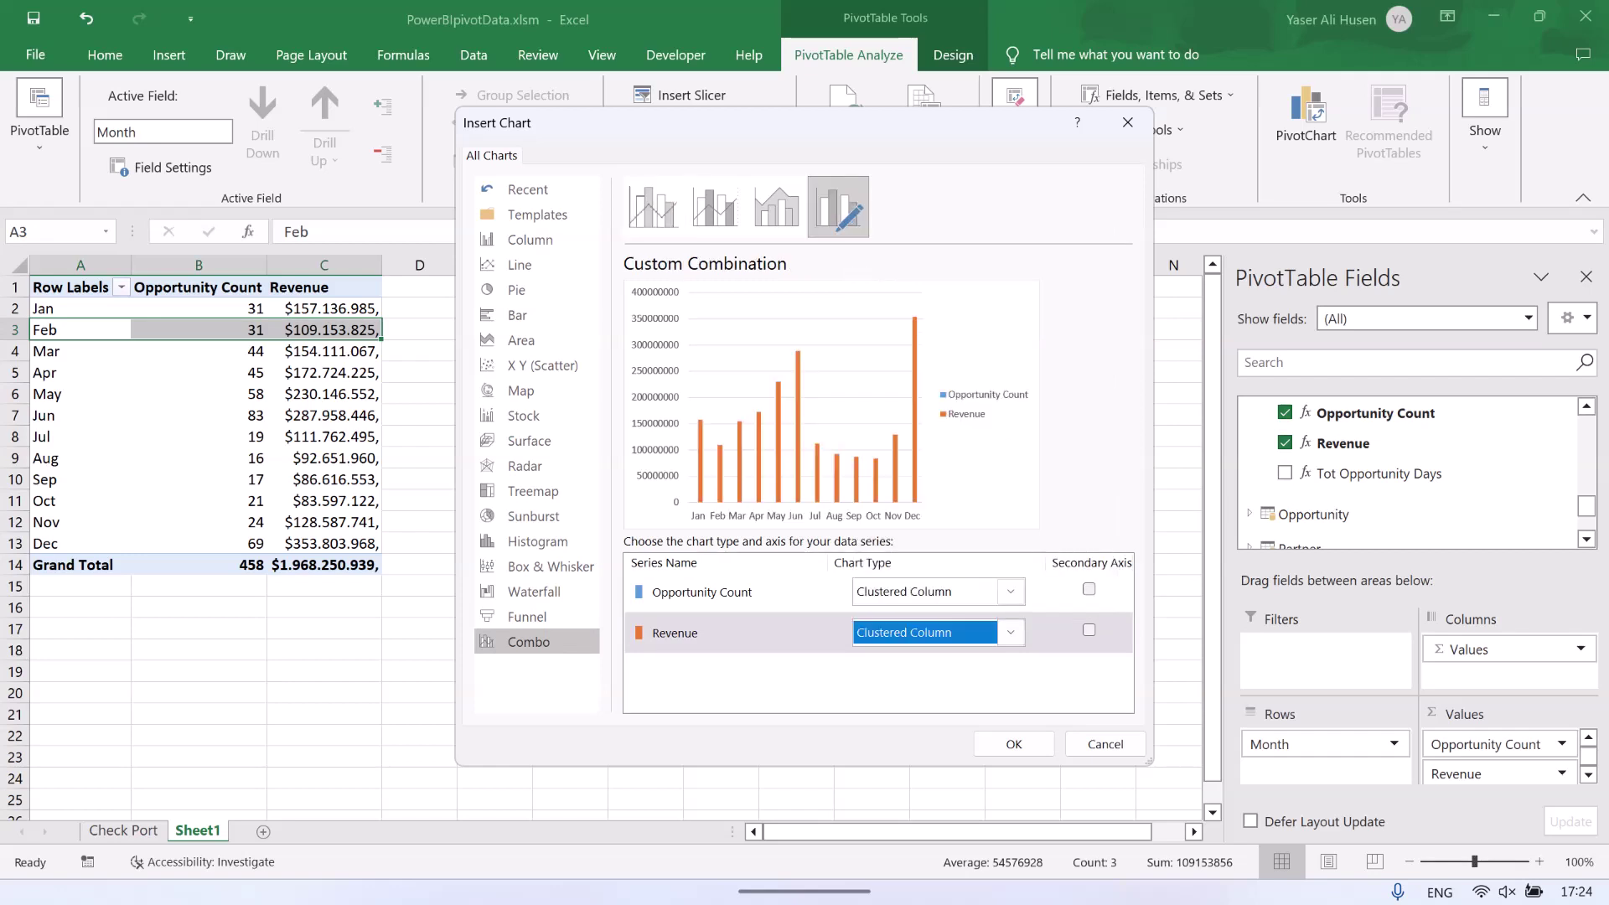
{"action": "left_click", "coordinate": [1010, 591]}
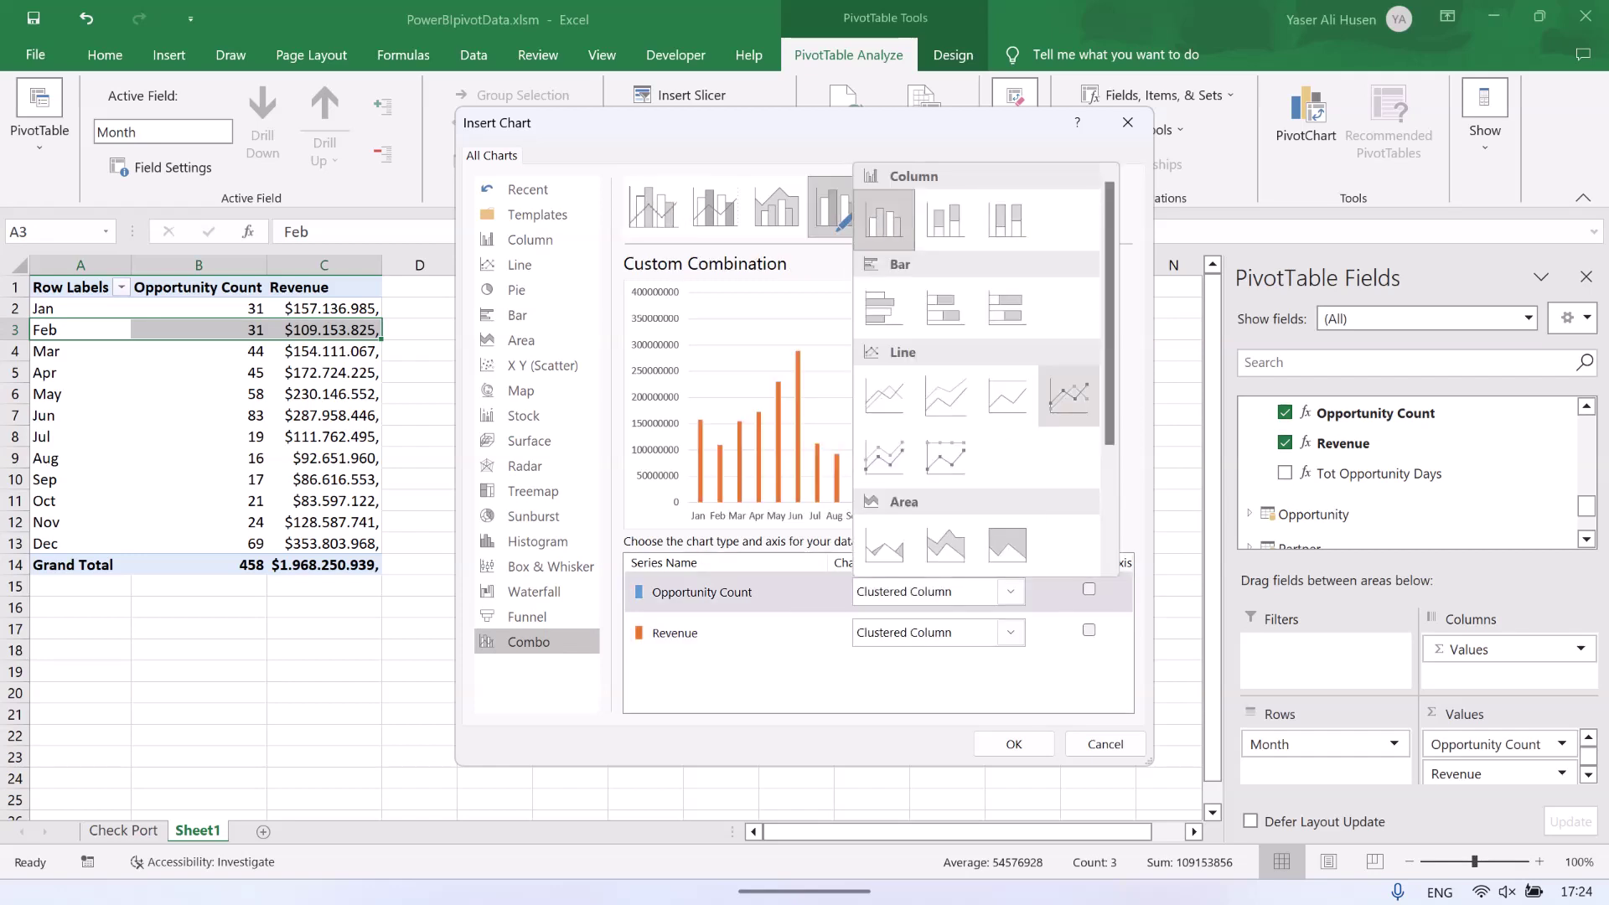
{"action": "left_click", "coordinate": [1069, 396]}
{"action": "left_click", "coordinate": [1088, 589]}
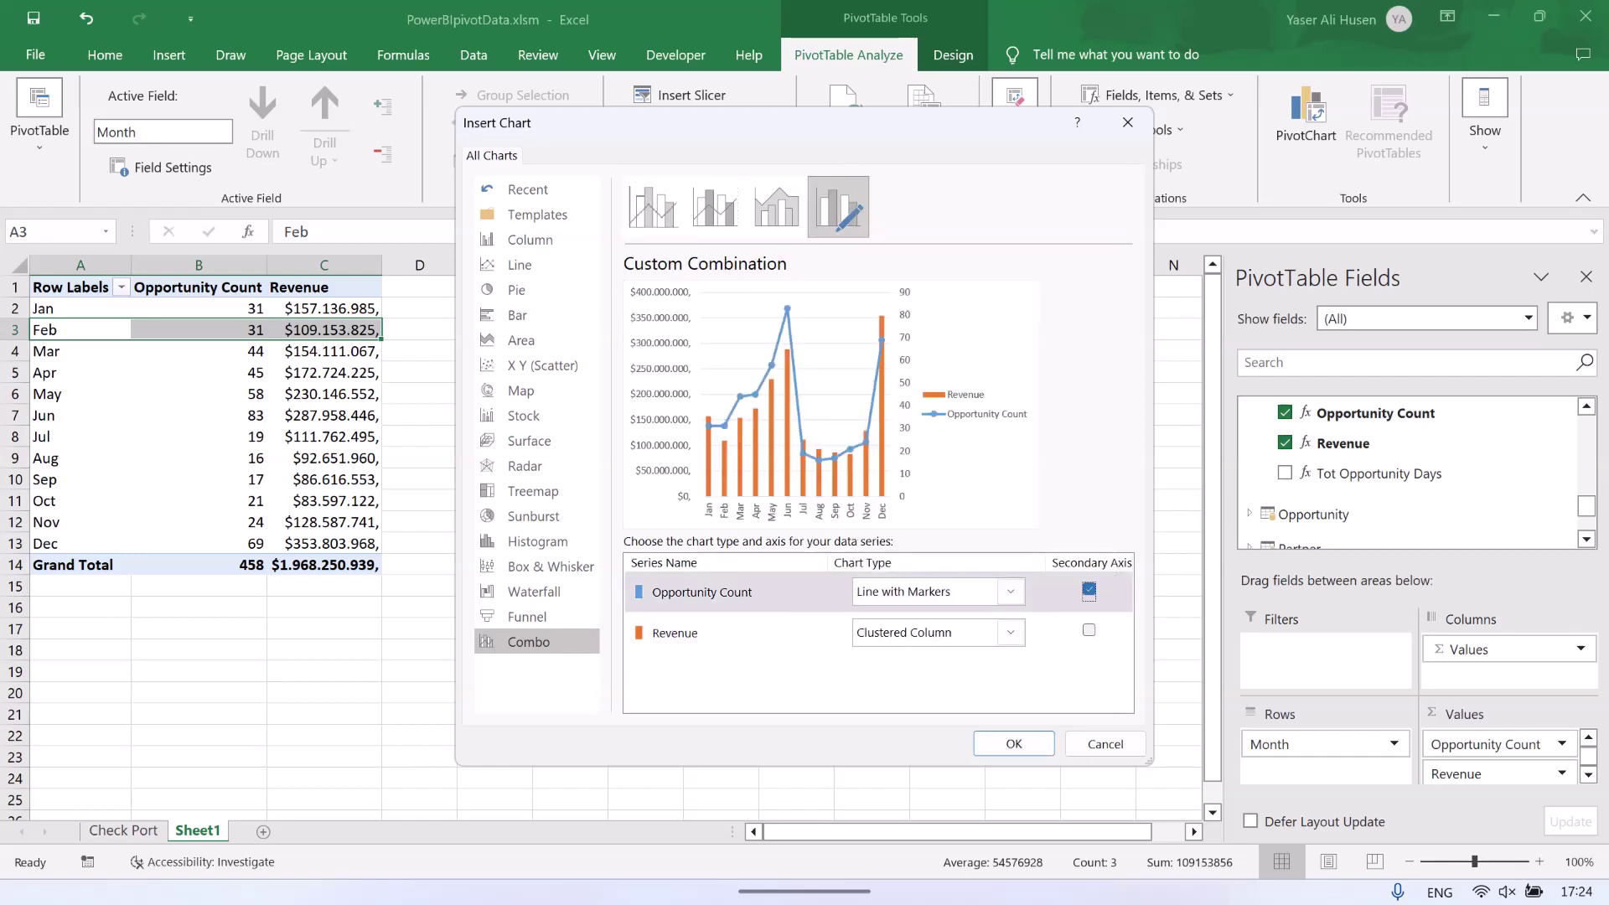
{"action": "left_click", "coordinate": [1013, 743]}
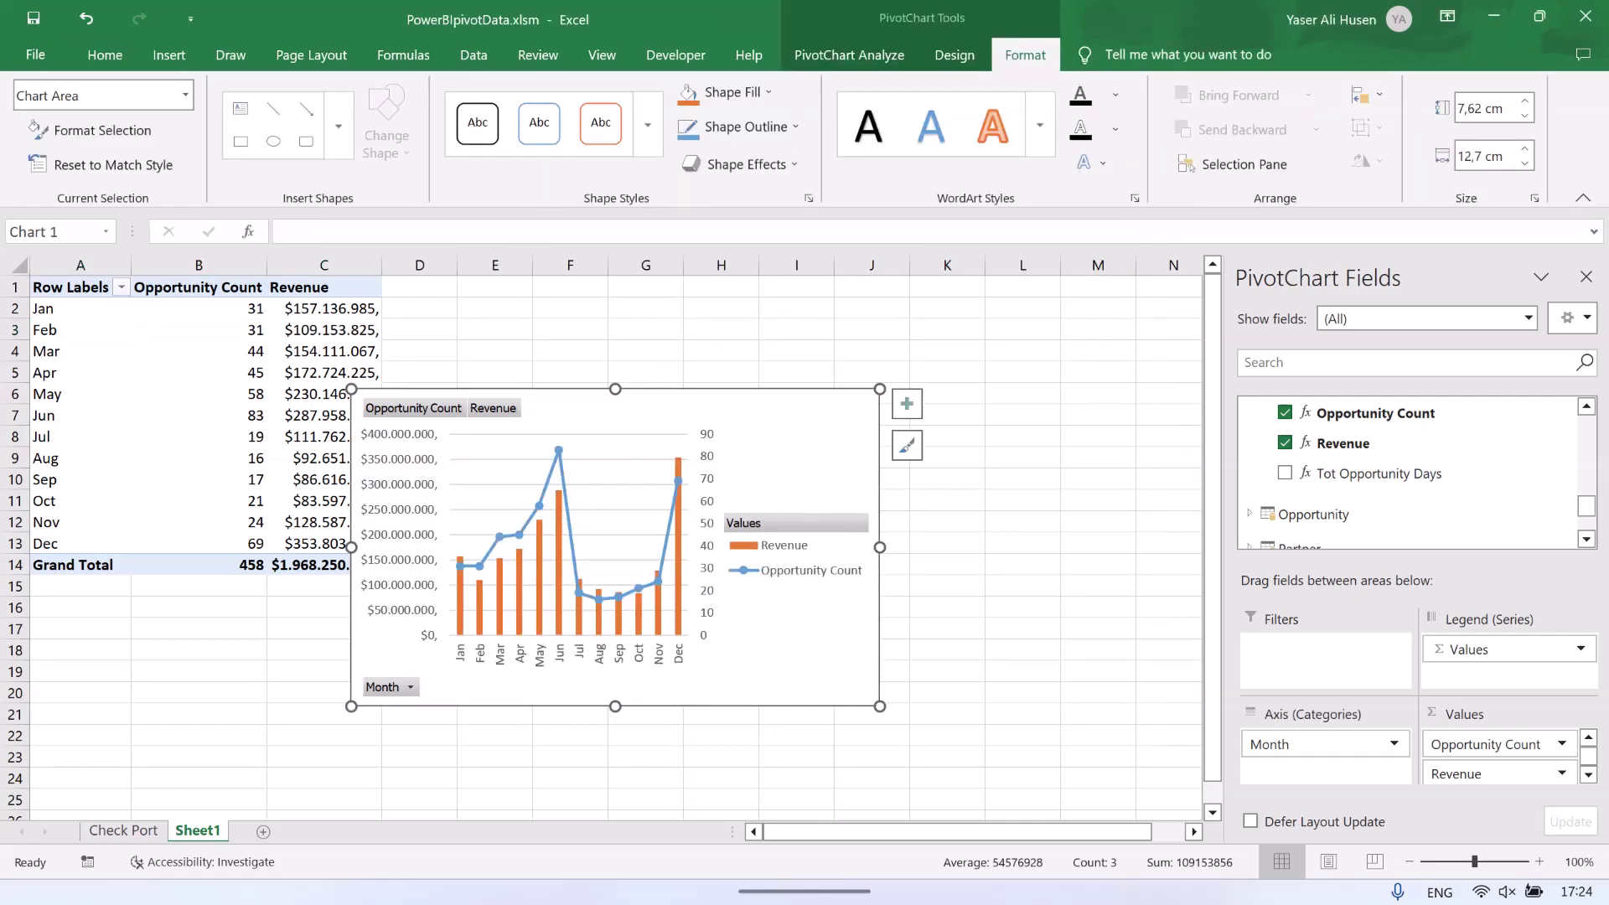
Place the combo PivotChart beside the PivotTable and enlarge it to about 17.92 cm wide and 8.03 cm high.
{"action": "left_click_drag", "start_coordinate": [754, 415], "coordinate": [802, 344]}
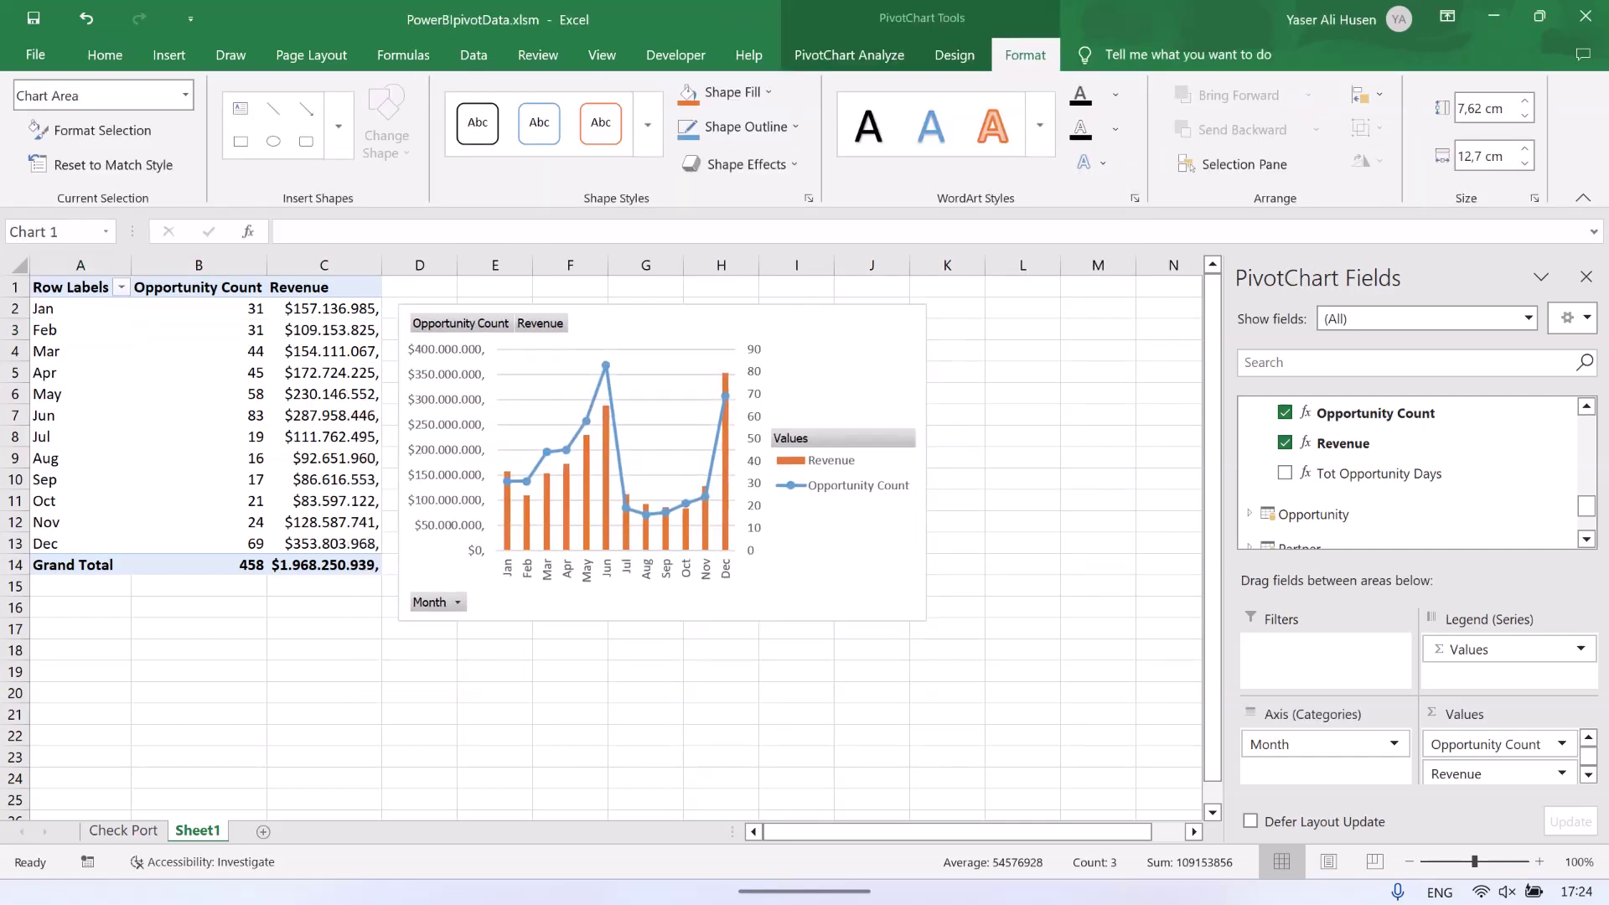
{"action": "left_click_drag", "start_coordinate": [923, 600], "coordinate": [1140, 617]}
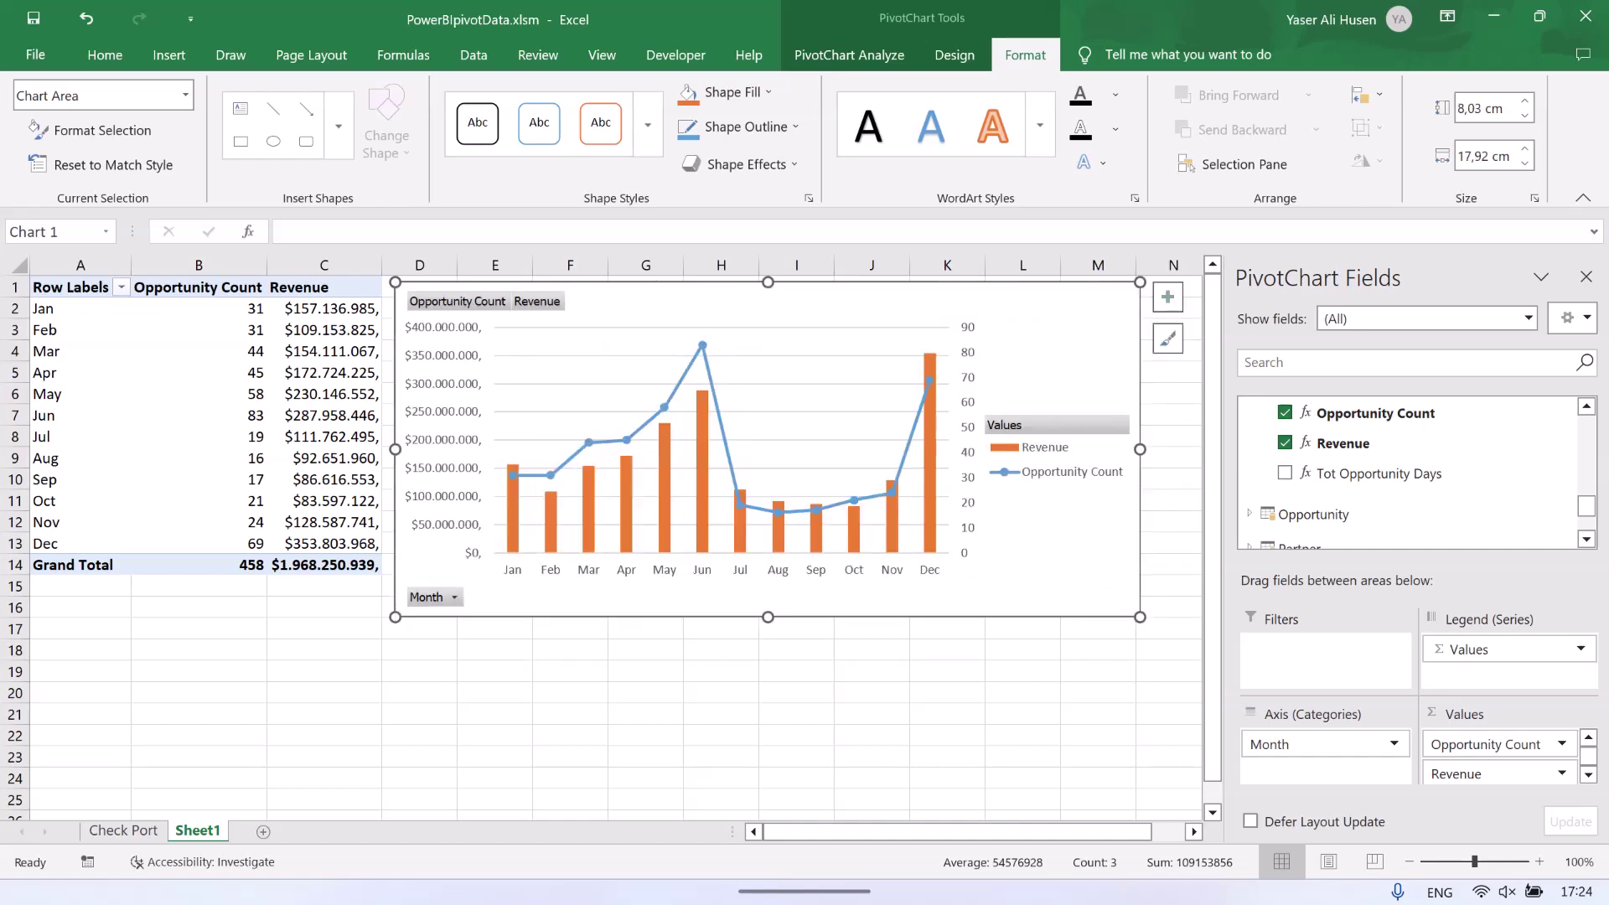
{"action": "left_click", "coordinate": [1097, 650]}
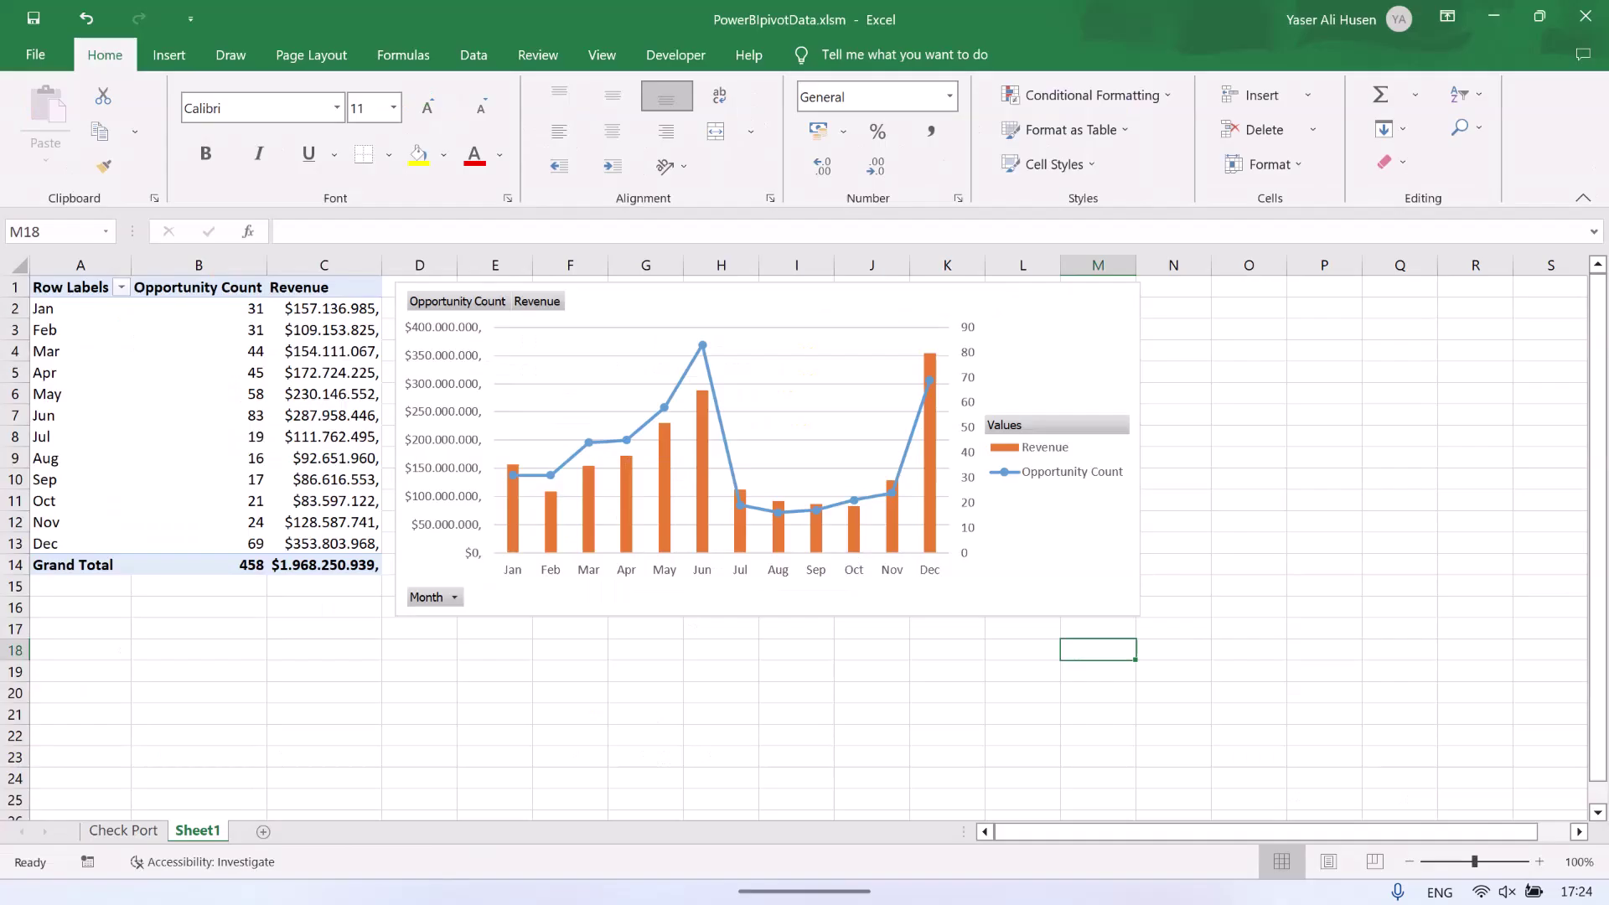
{"action": "mouse_move", "coordinate": [927, 455]}
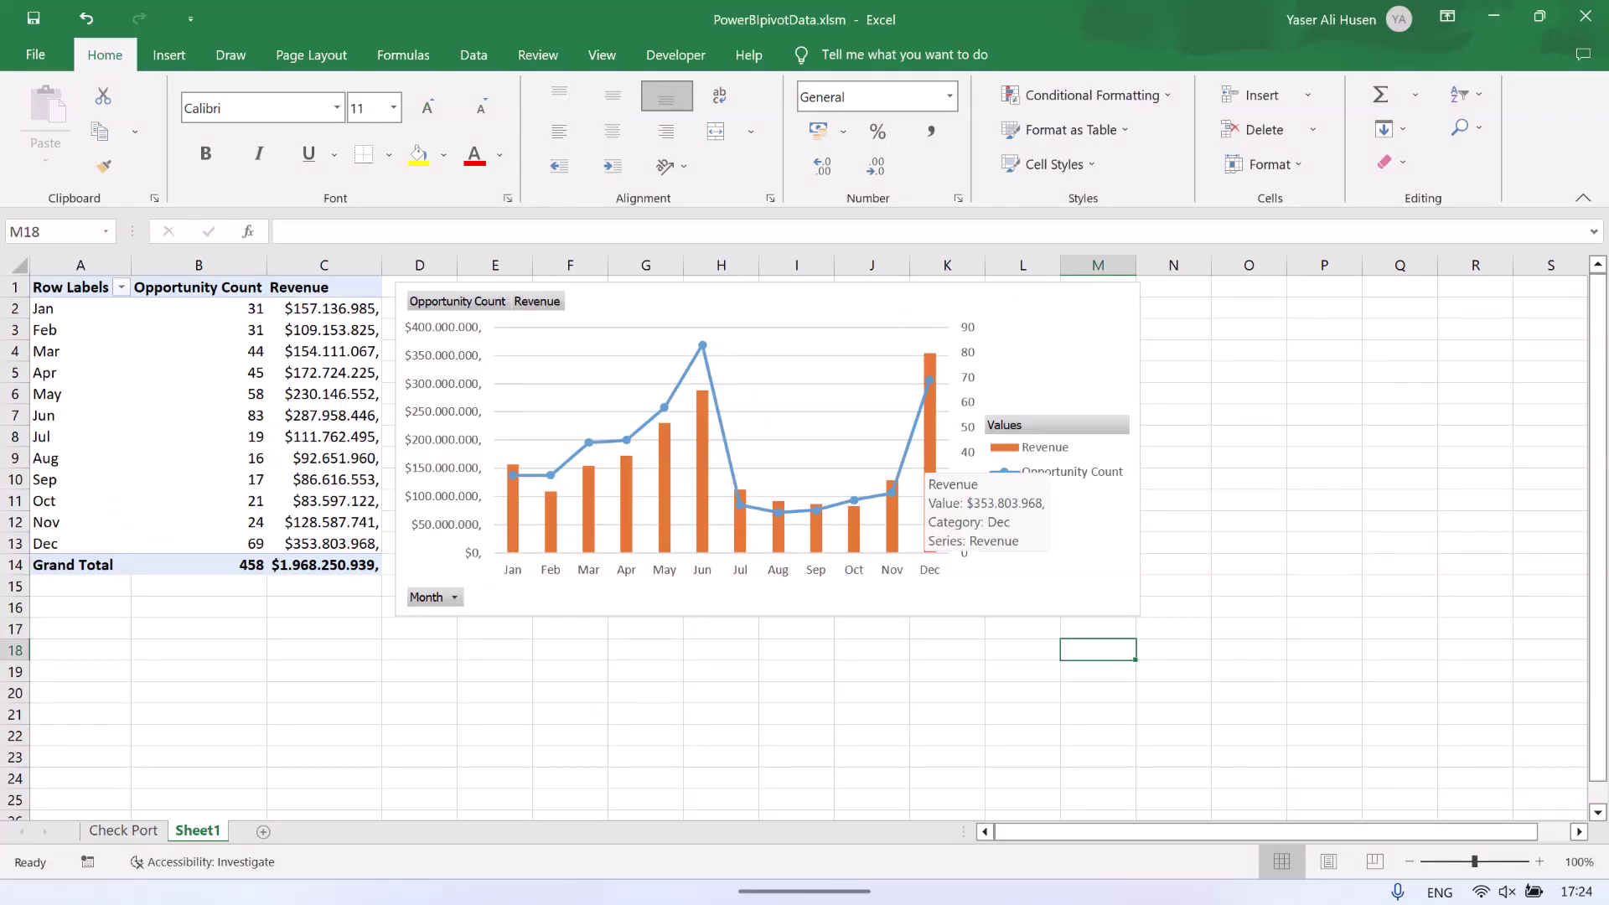
Filter the combo PivotChart's Month field to show only Jan.
{"action": "left_click", "coordinate": [536, 301]}
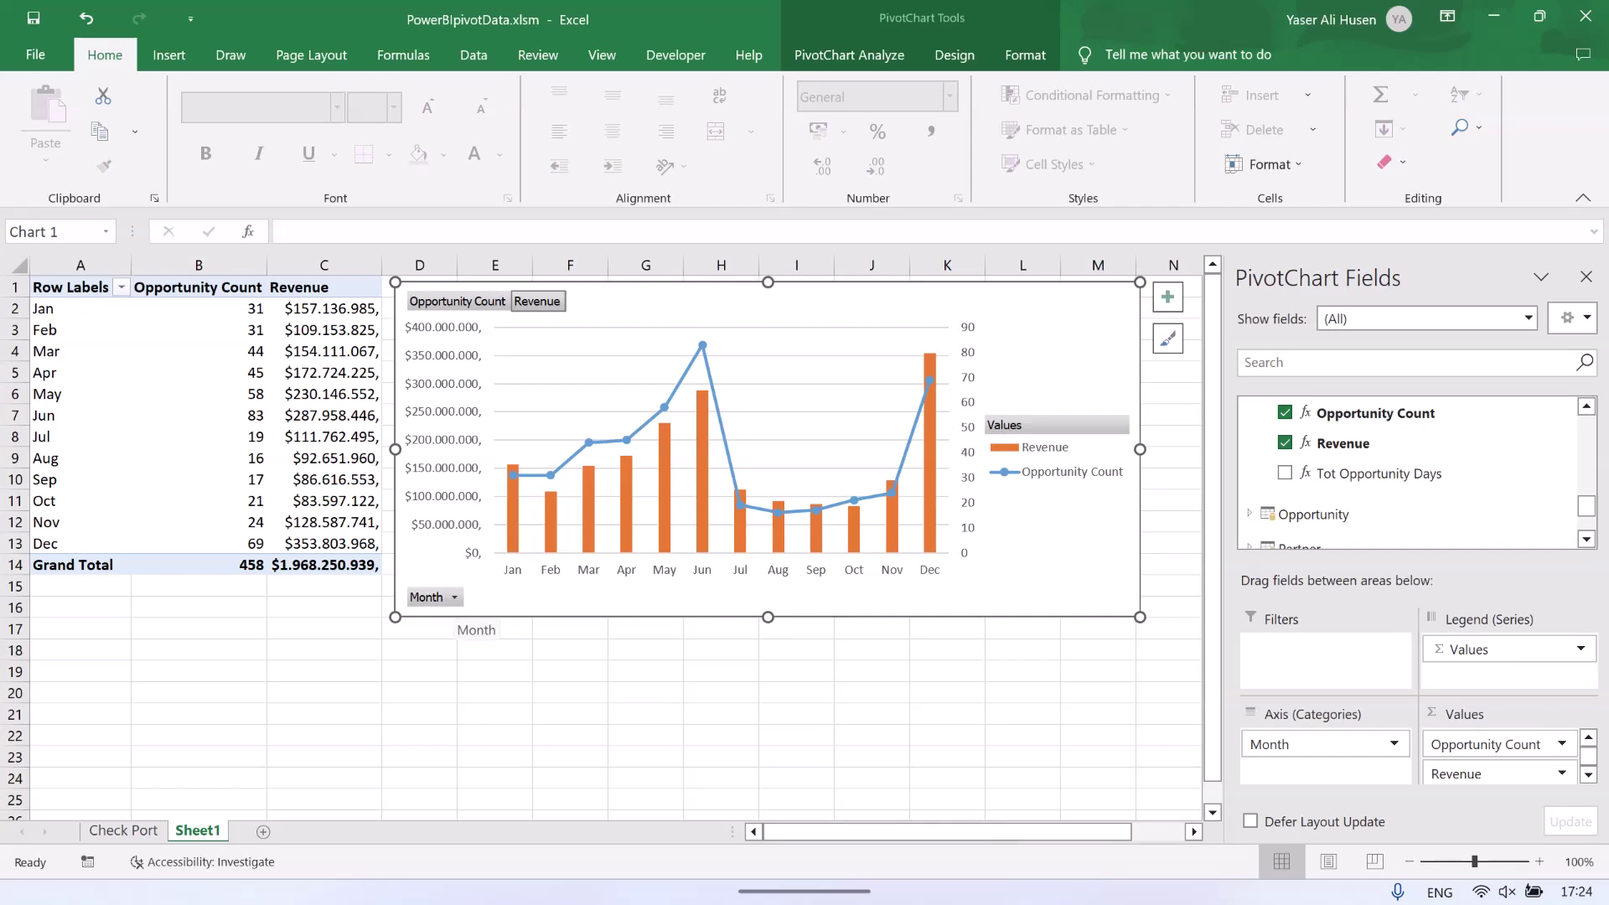
{"action": "left_click", "coordinate": [453, 596]}
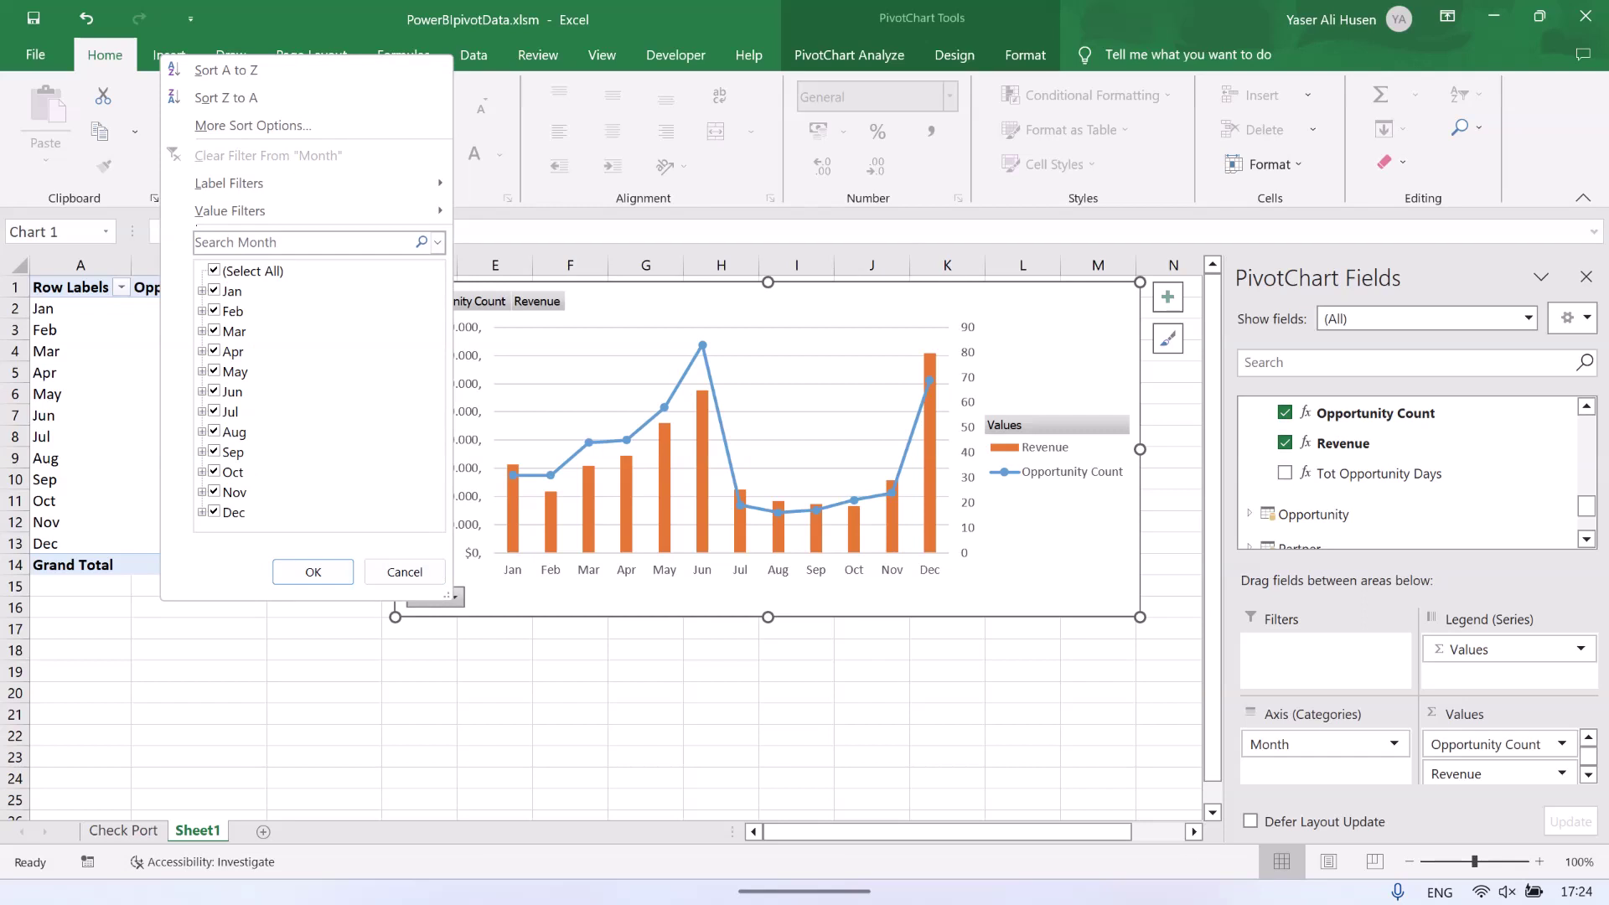
{"action": "left_click", "coordinate": [252, 271]}
{"action": "left_click", "coordinate": [232, 291]}
{"action": "left_click", "coordinate": [313, 572]}
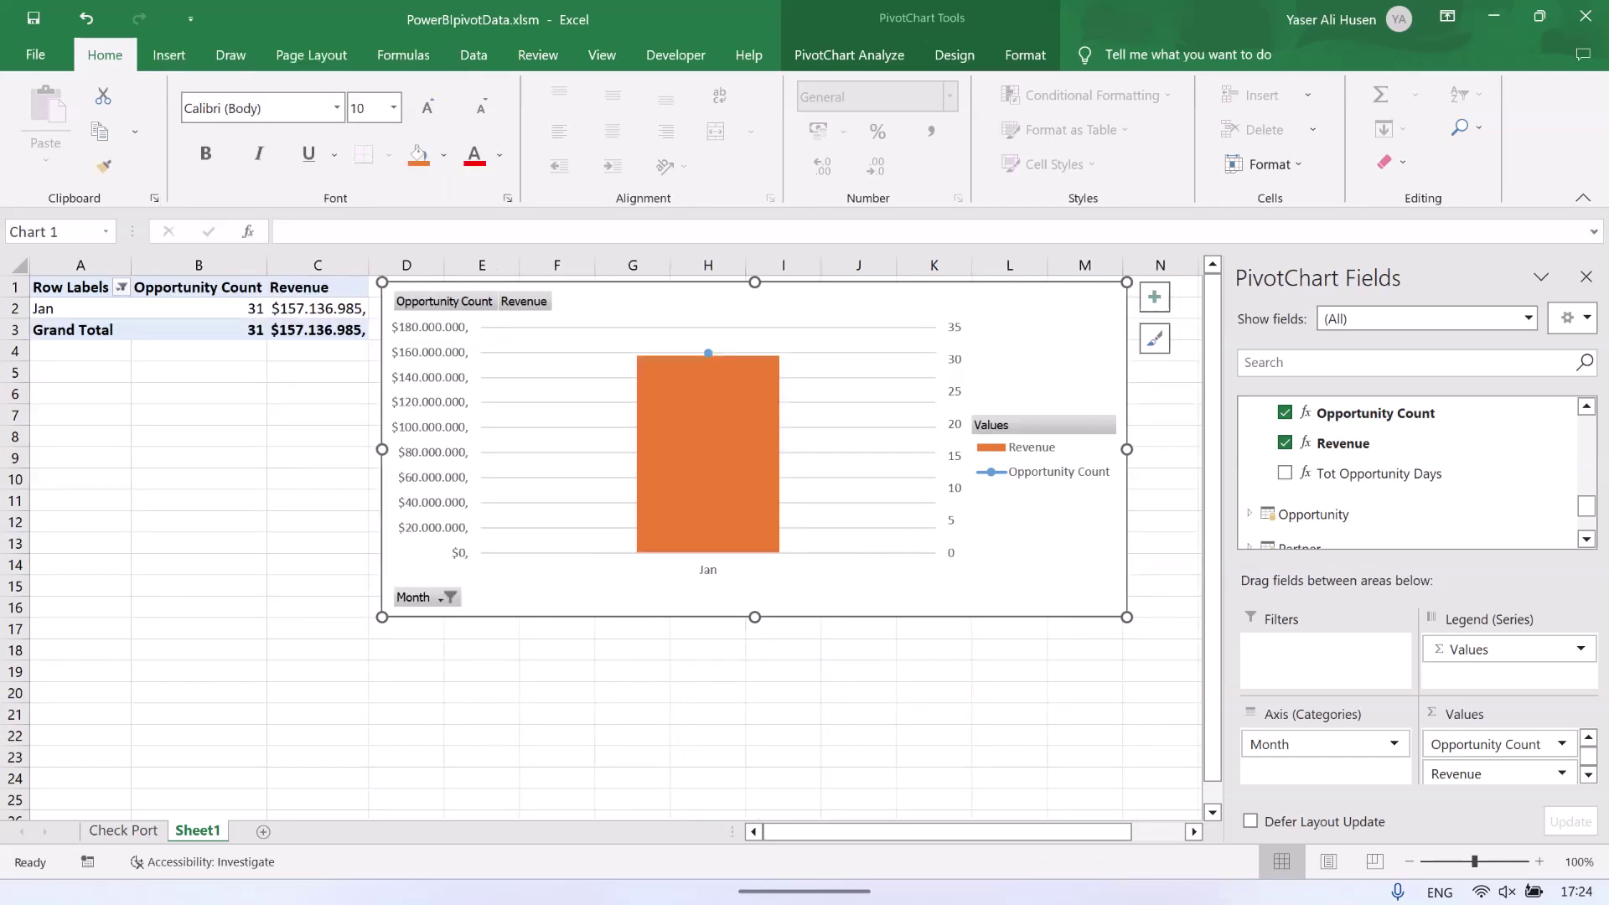
Extend the chart's Month filter by adding Feb, Mar, Apr, May and Jun to the selected months.
{"action": "left_click", "coordinate": [447, 596]}
{"action": "key", "text": "Down"}
{"action": "key", "text": "space"}
{"action": "key", "text": "Down"}
{"action": "key", "text": "space"}
{"action": "key", "text": "Down"}
{"action": "key", "text": "space"}
{"action": "key", "text": "Down"}
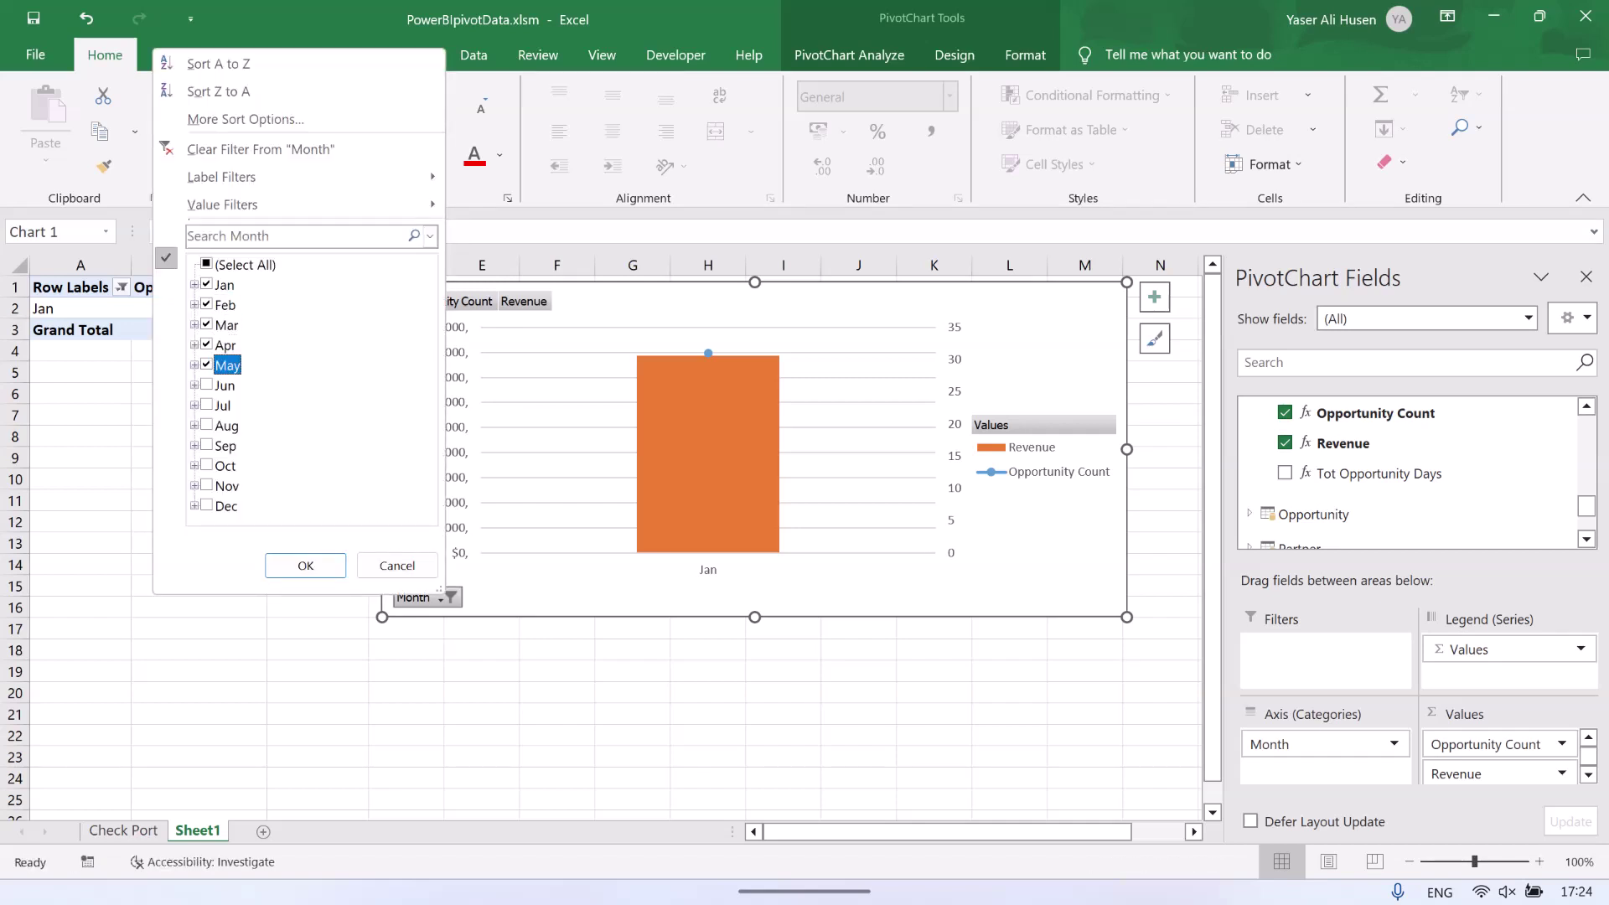
{"action": "key", "text": "Down"}
{"action": "key", "text": "space"}
{"action": "key", "text": "Tab"}
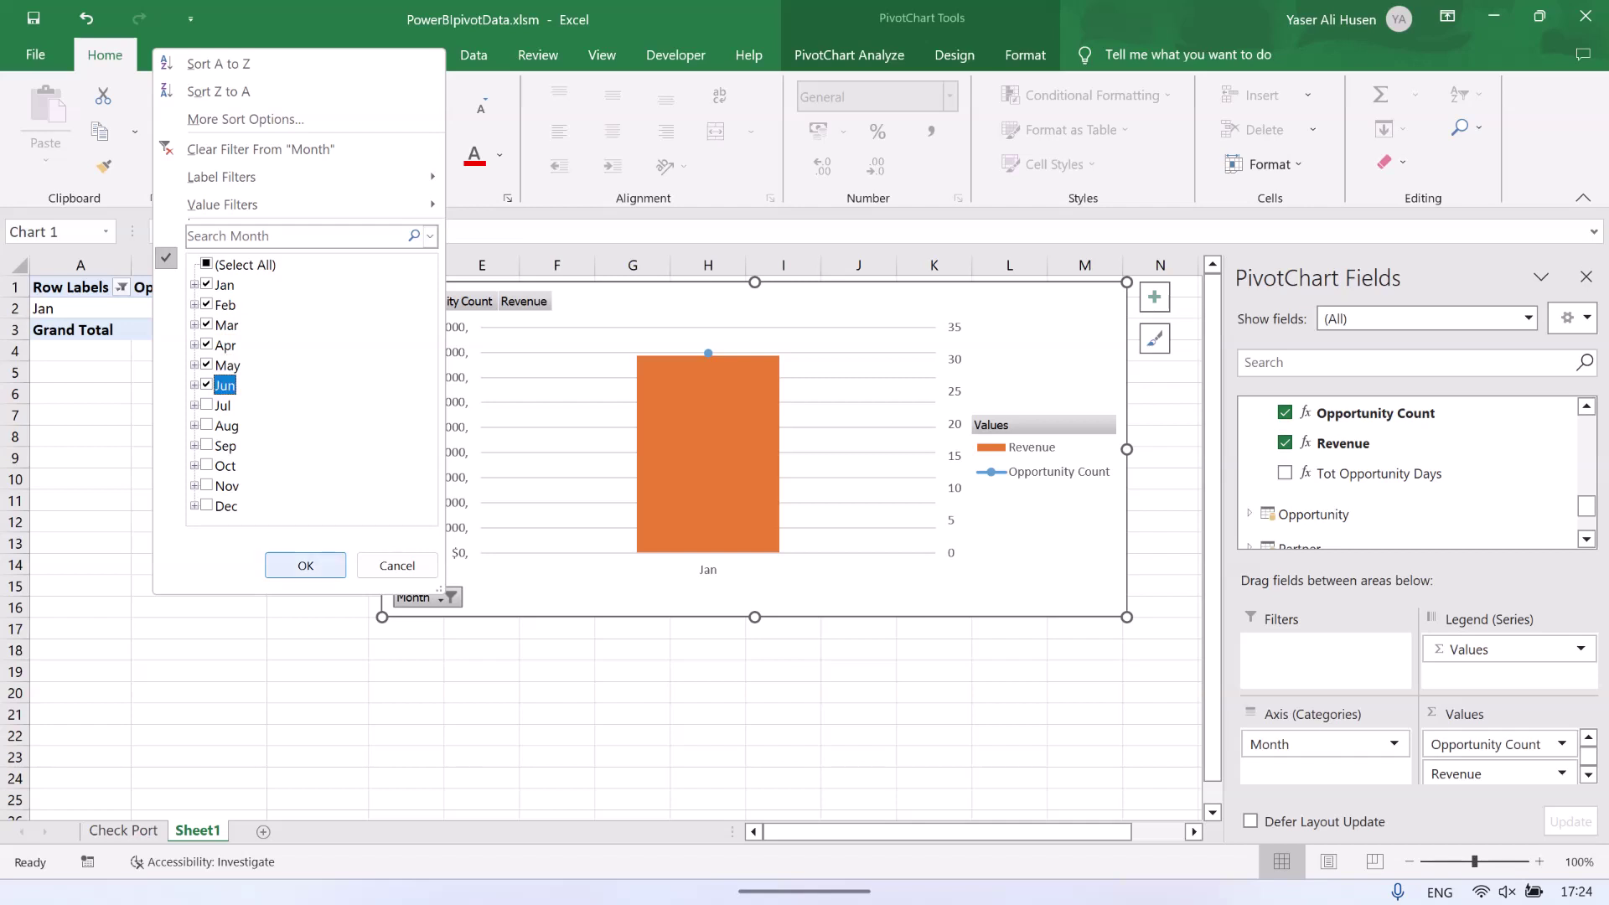
{"action": "key", "text": "Return"}
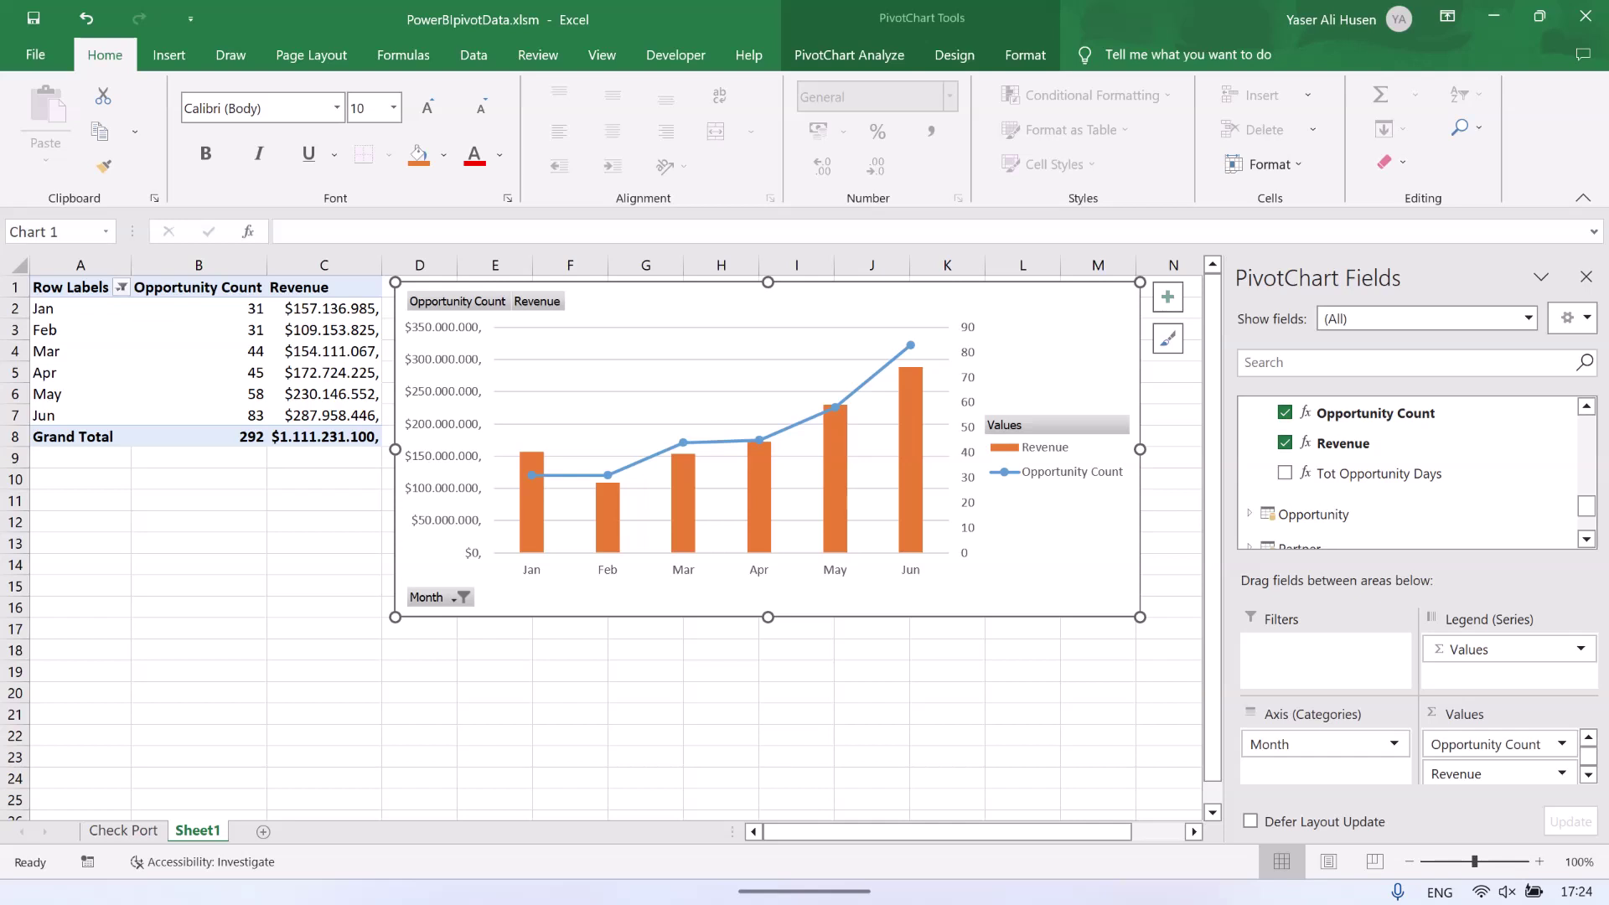
{"action": "left_click", "coordinate": [323, 564]}
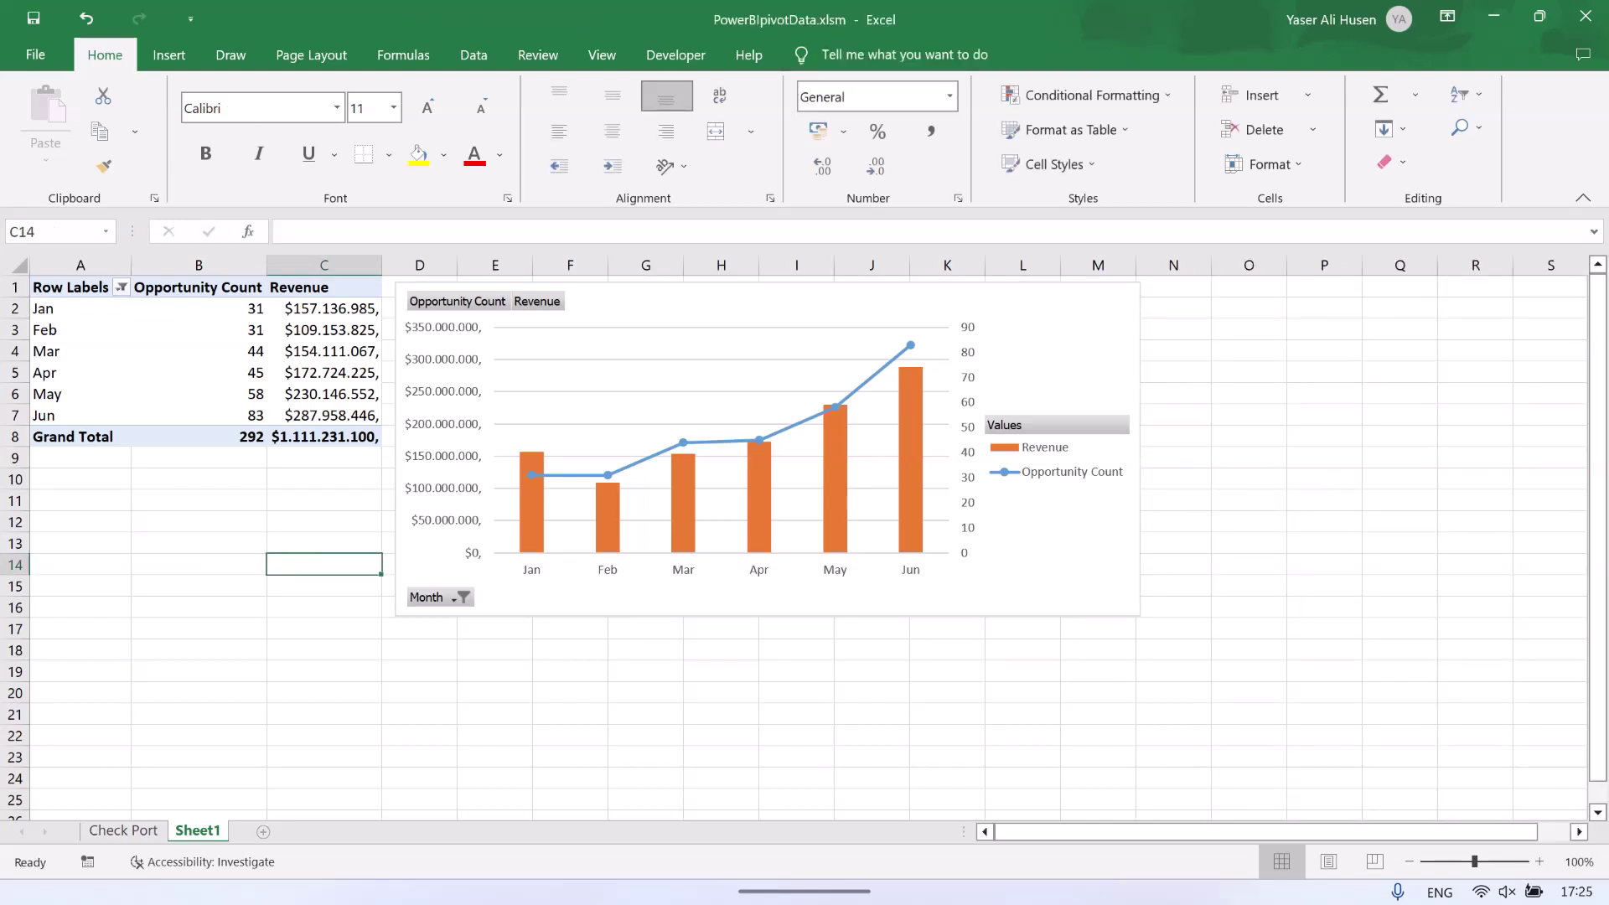
Add a new worksheet, and in Power BI Desktop check which Account and Fact fields the Revenue by Region and State chart uses.
{"action": "left_click", "coordinate": [264, 830]}
{"action": "key", "text": "alt+Tab"}
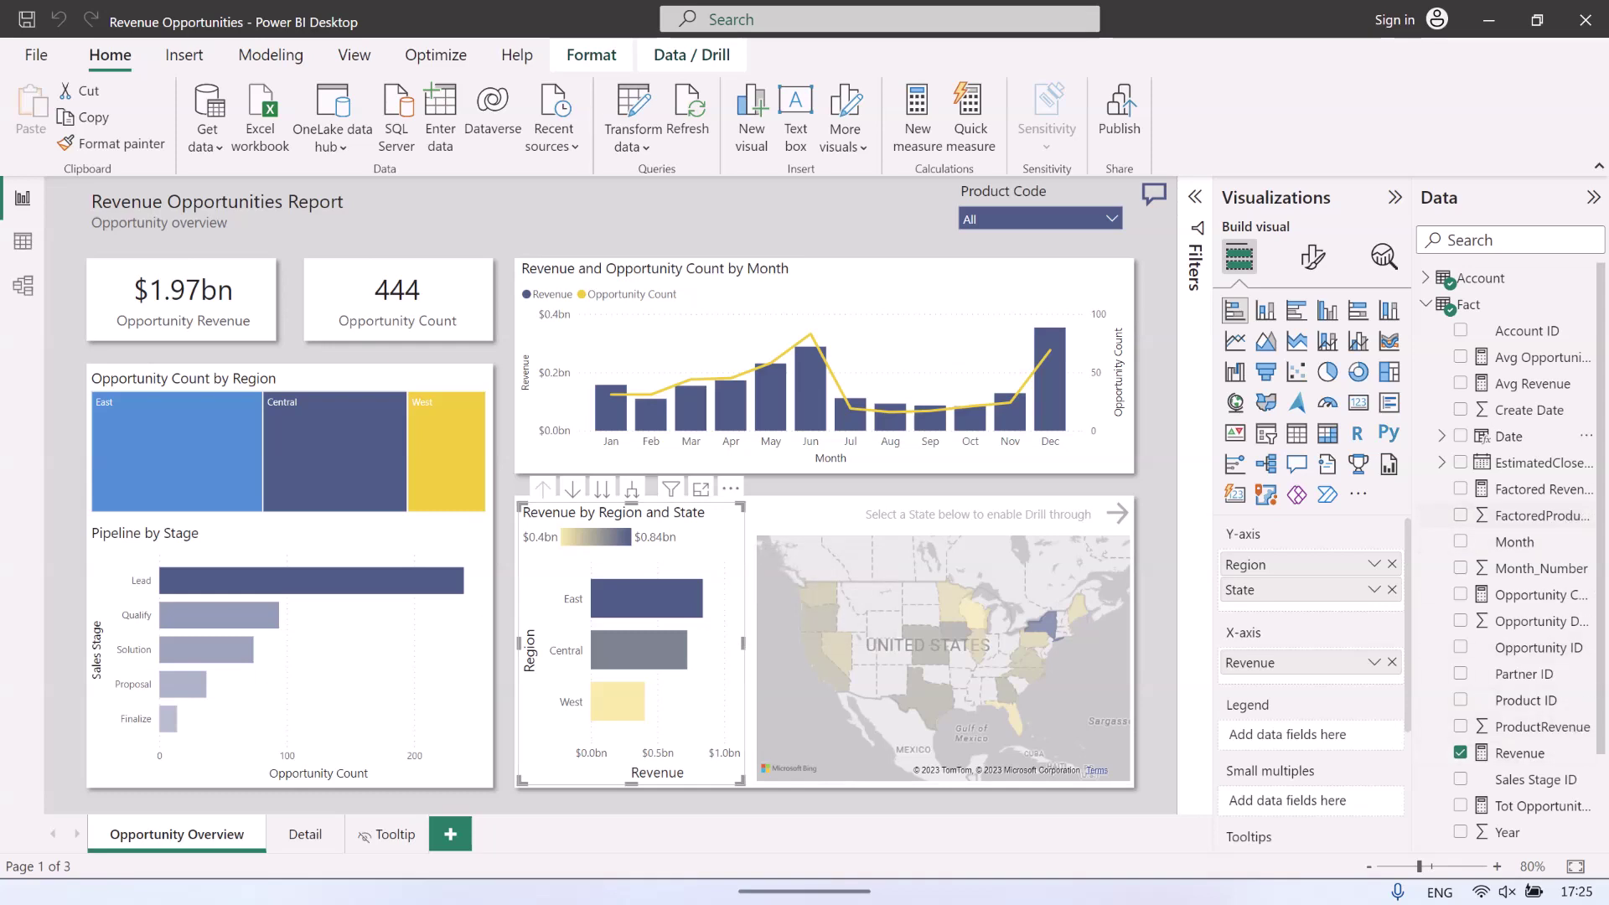
{"action": "left_click", "coordinate": [1425, 277]}
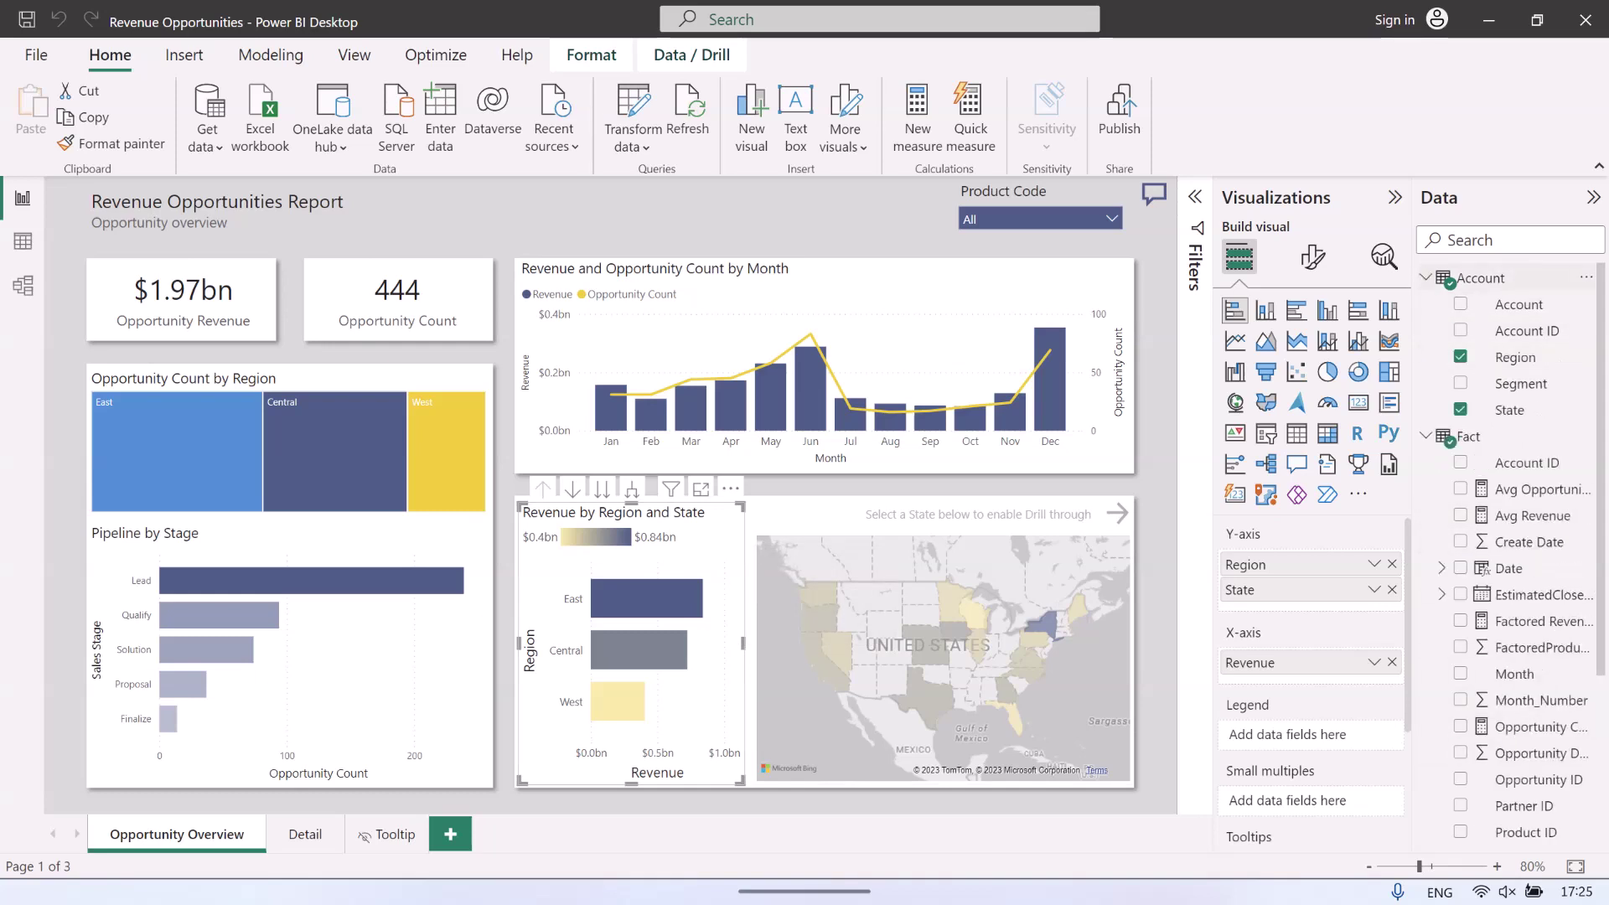
{"action": "scroll", "coordinate": [1508, 645], "scroll_direction": "down", "scroll_amount": 3}
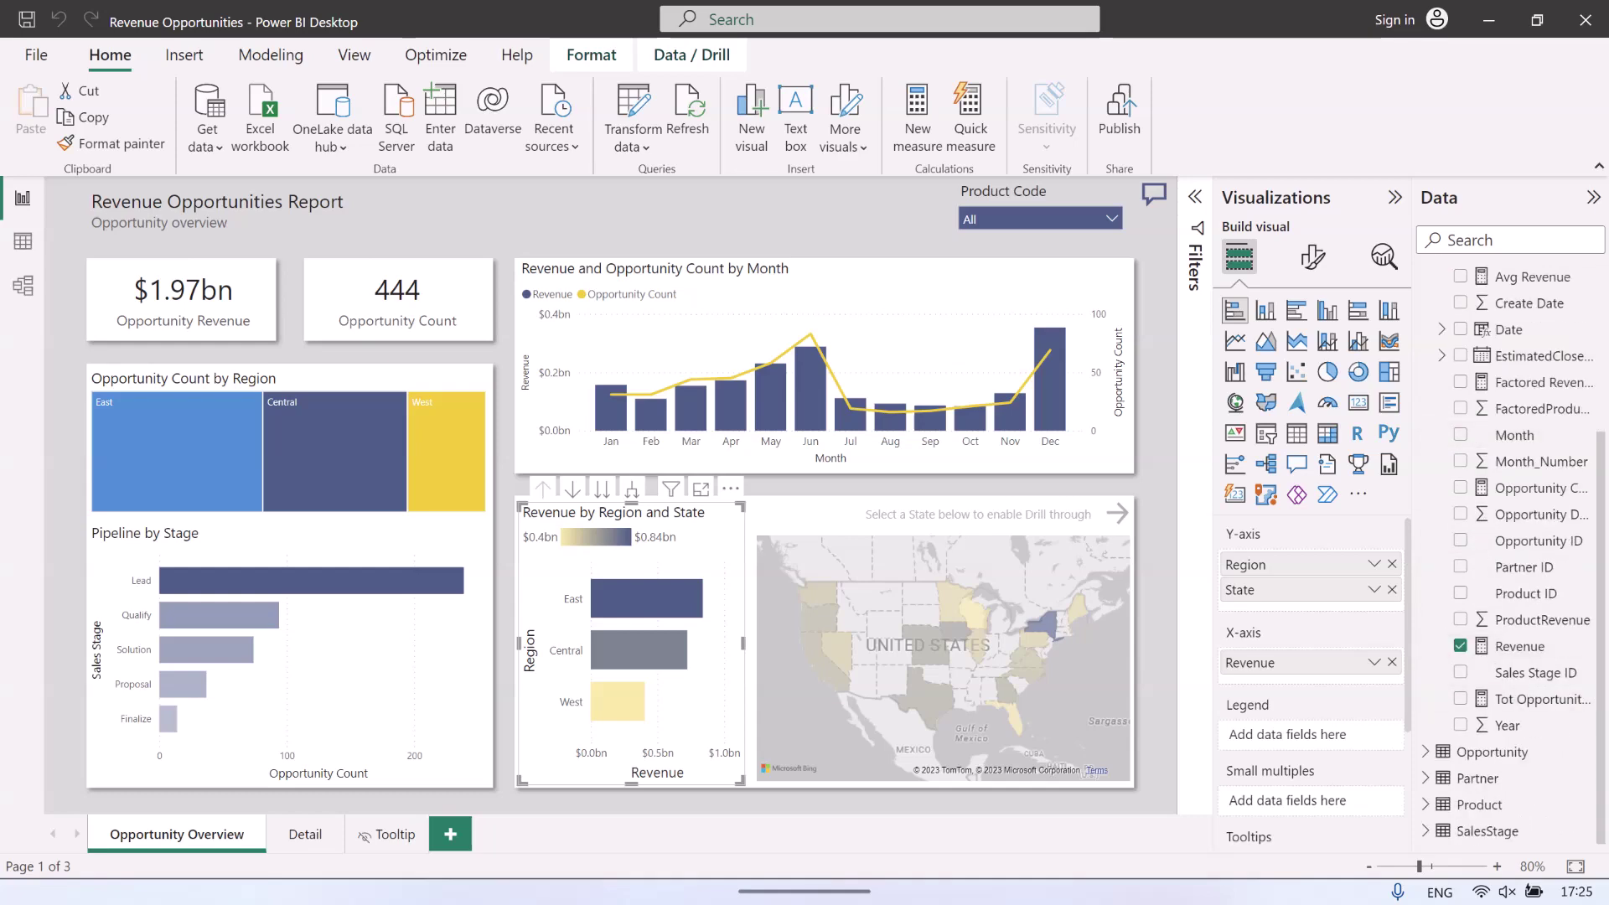
Back in Excel, insert a PivotTable at cell A1 of Sheet2 from the external PowerBIpivotData localhost:55629 connection.
{"action": "key", "text": "alt+Tab"}
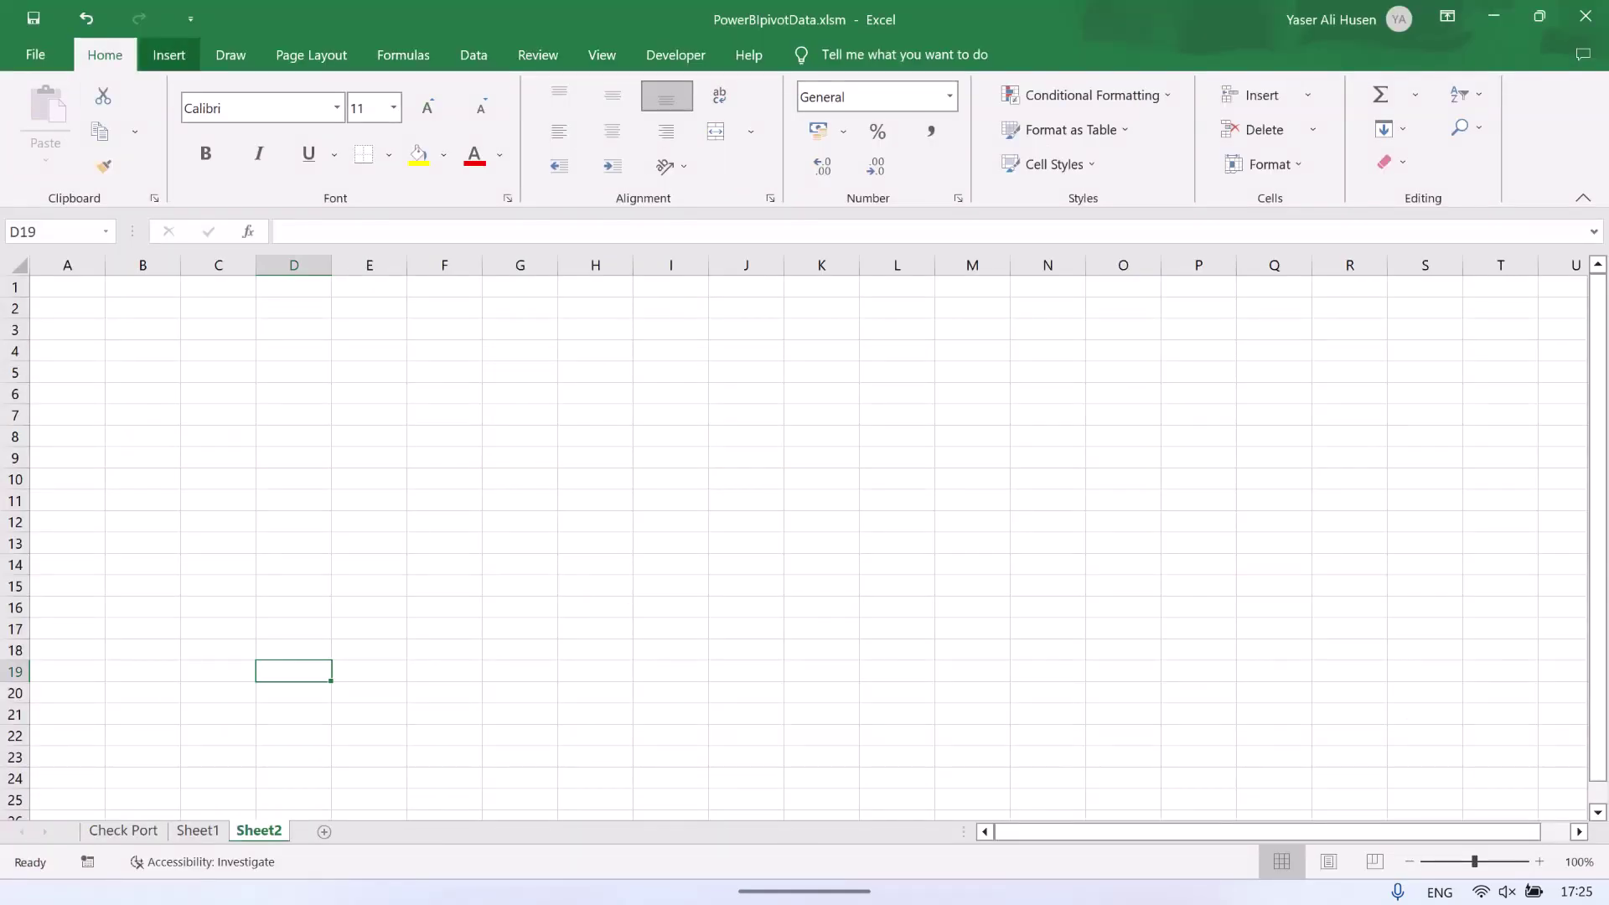
{"action": "left_click", "coordinate": [168, 55]}
{"action": "left_click", "coordinate": [67, 286]}
{"action": "left_click", "coordinate": [49, 136]}
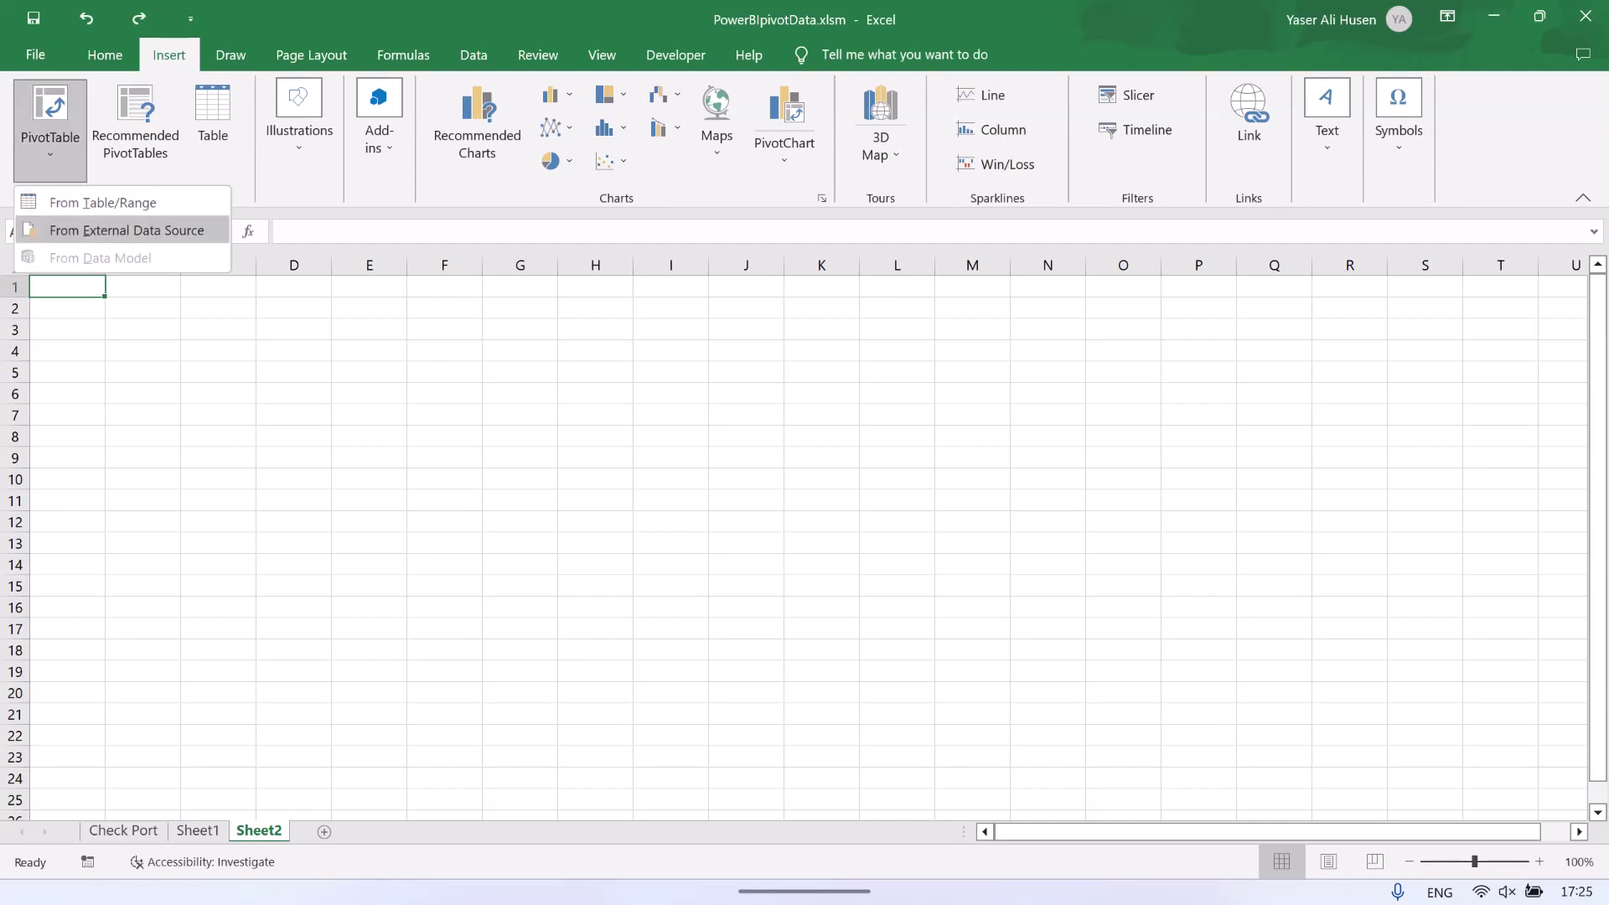
{"action": "left_click", "coordinate": [126, 229]}
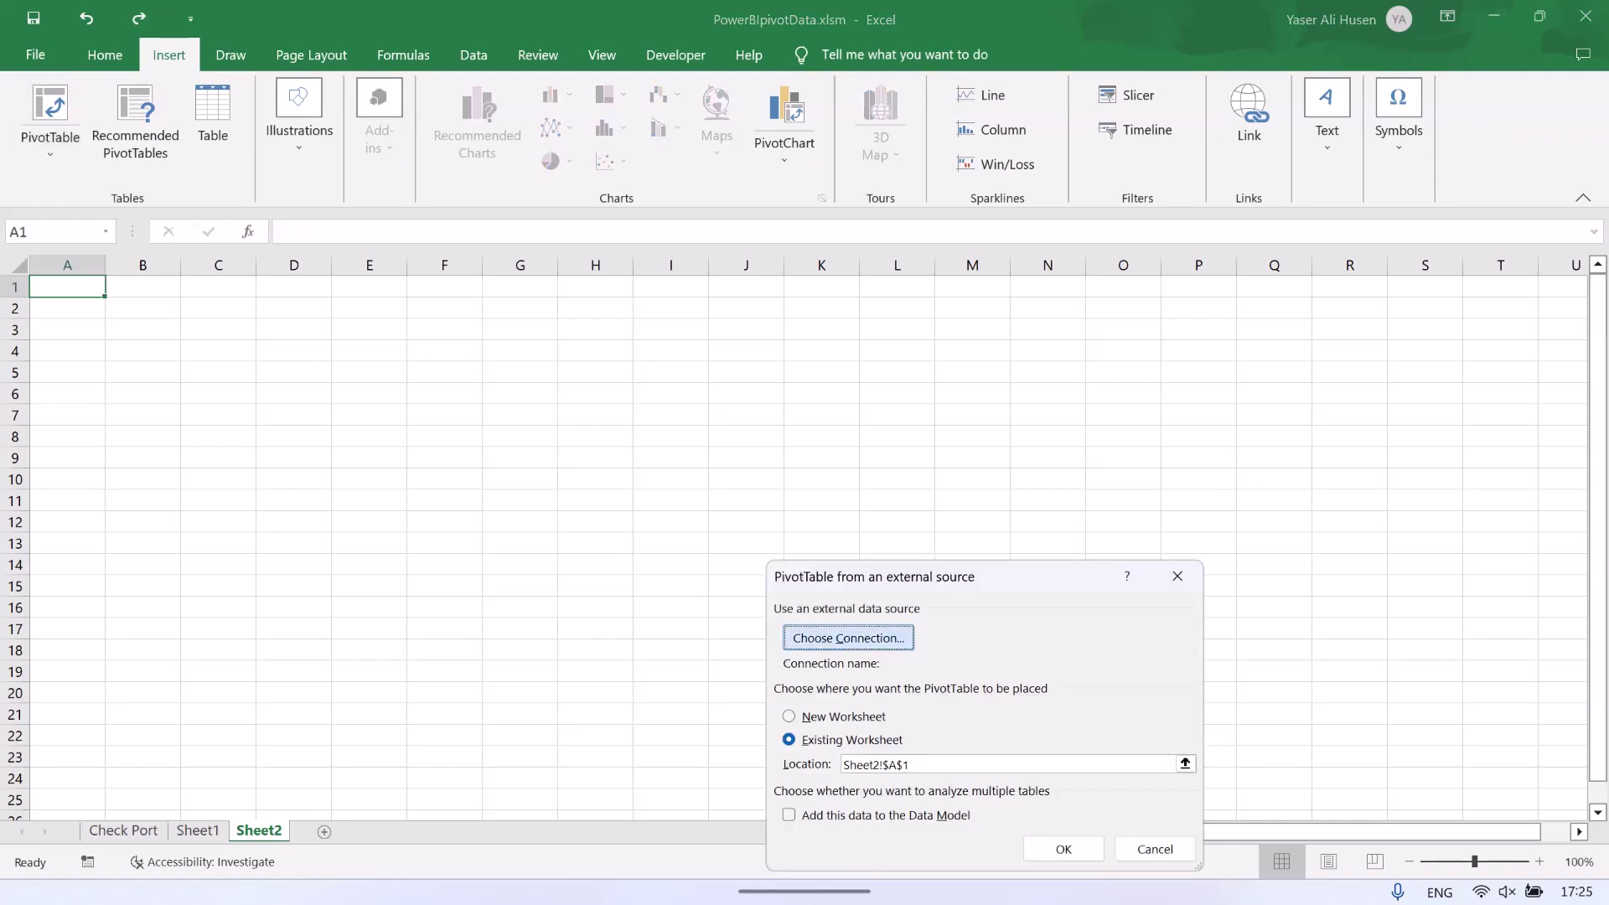
{"action": "left_click", "coordinate": [848, 636]}
{"action": "left_click", "coordinate": [1113, 849]}
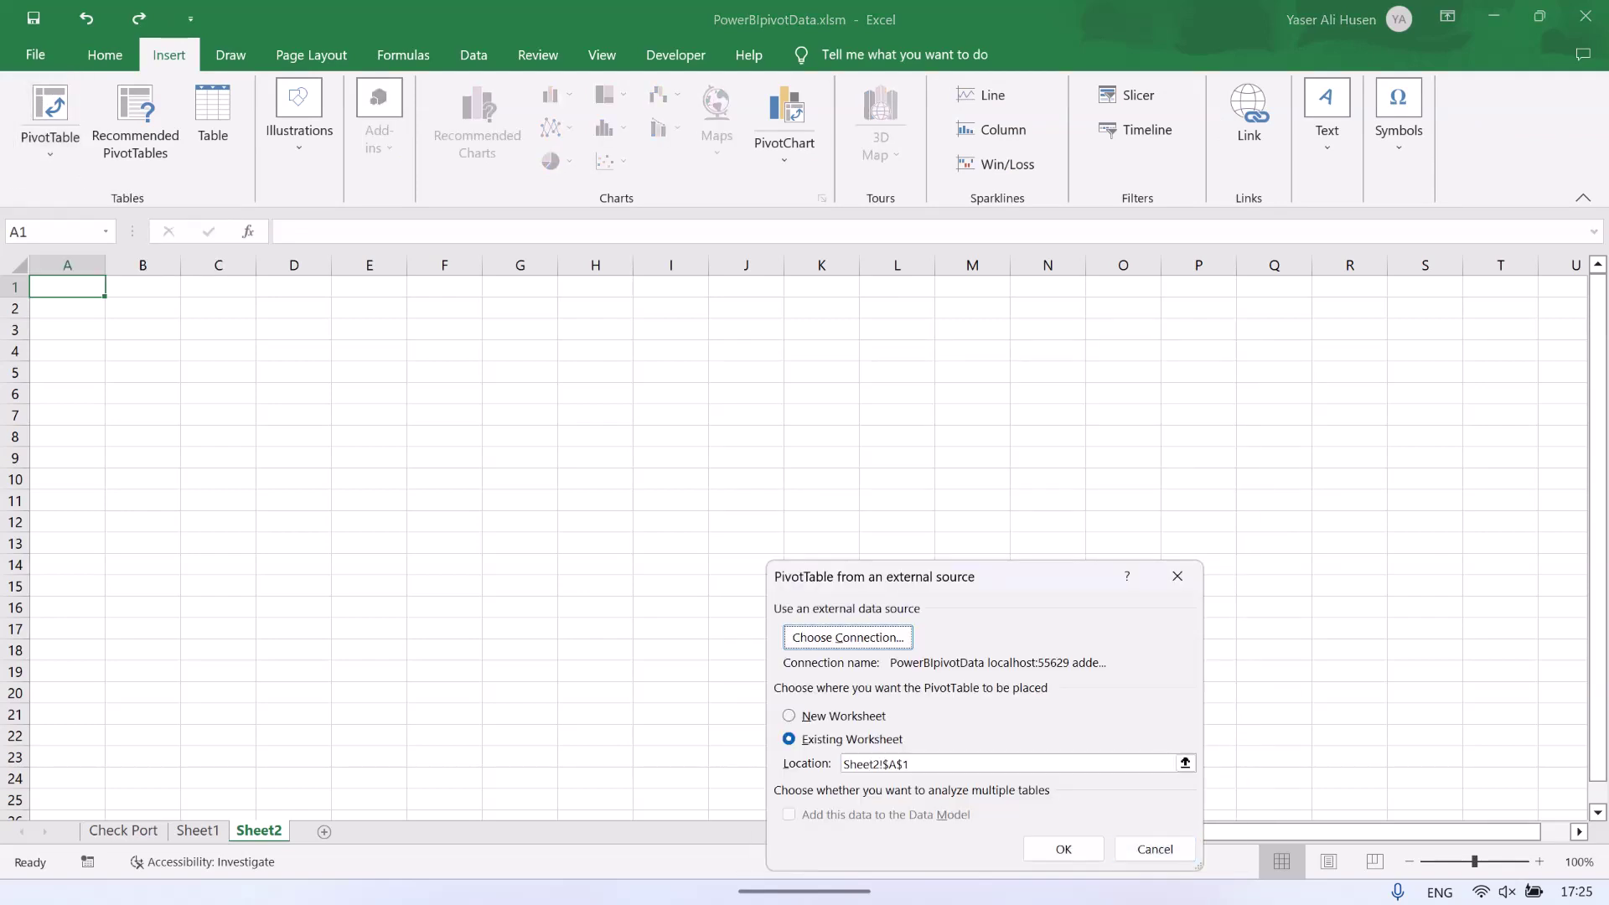
{"action": "left_click", "coordinate": [1064, 848]}
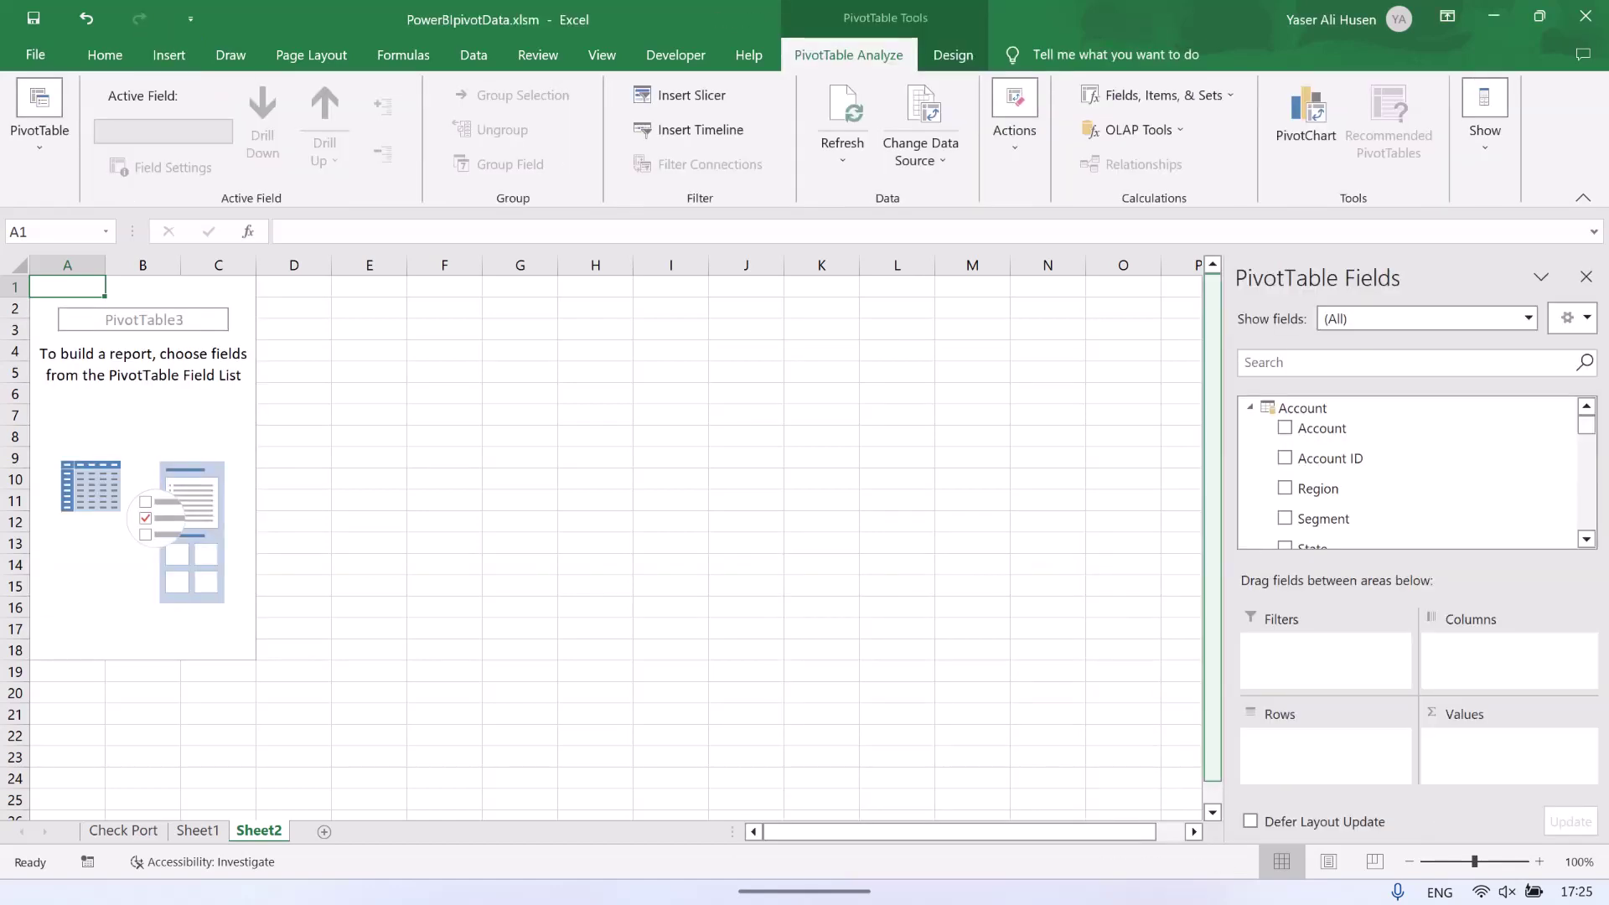
Build the Sheet2 PivotTable with Region and State from the Account table as rows and the Fact table's Revenue as values.
{"action": "left_click", "coordinate": [1284, 489]}
{"action": "scroll", "coordinate": [1382, 494], "scroll_direction": "down", "scroll_amount": 1}
{"action": "left_click", "coordinate": [1284, 496]}
{"action": "scroll", "coordinate": [1382, 494], "scroll_direction": "down", "scroll_amount": 3}
{"action": "scroll", "coordinate": [1408, 495], "scroll_direction": "down", "scroll_amount": 5}
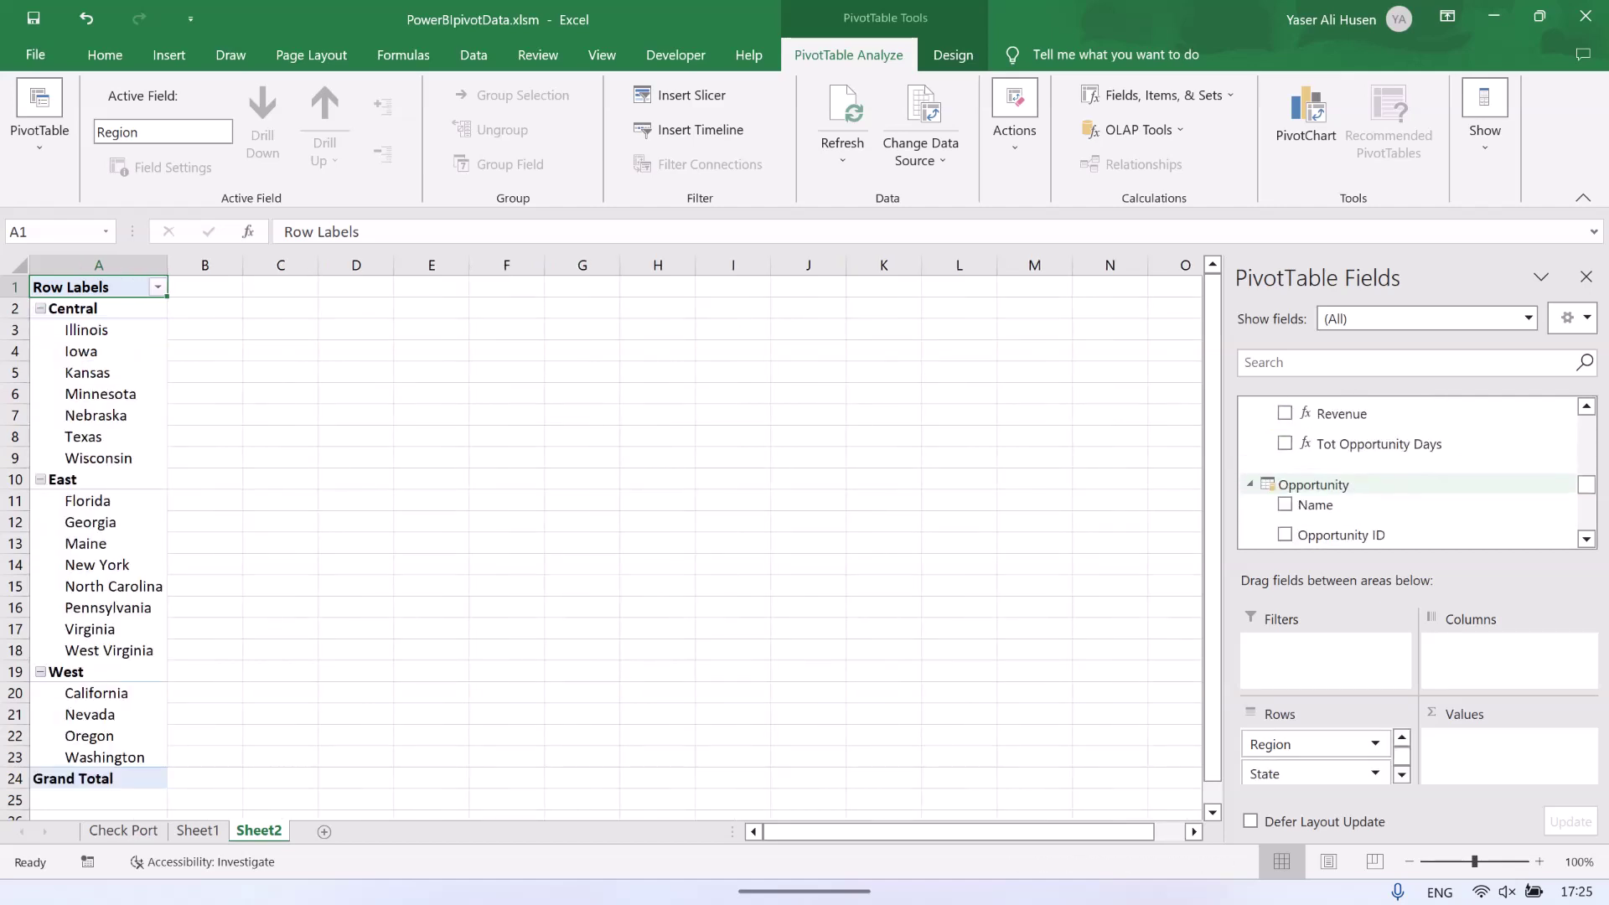
{"action": "scroll", "coordinate": [1408, 478], "scroll_direction": "up", "scroll_amount": 1}
{"action": "left_click", "coordinate": [1285, 466]}
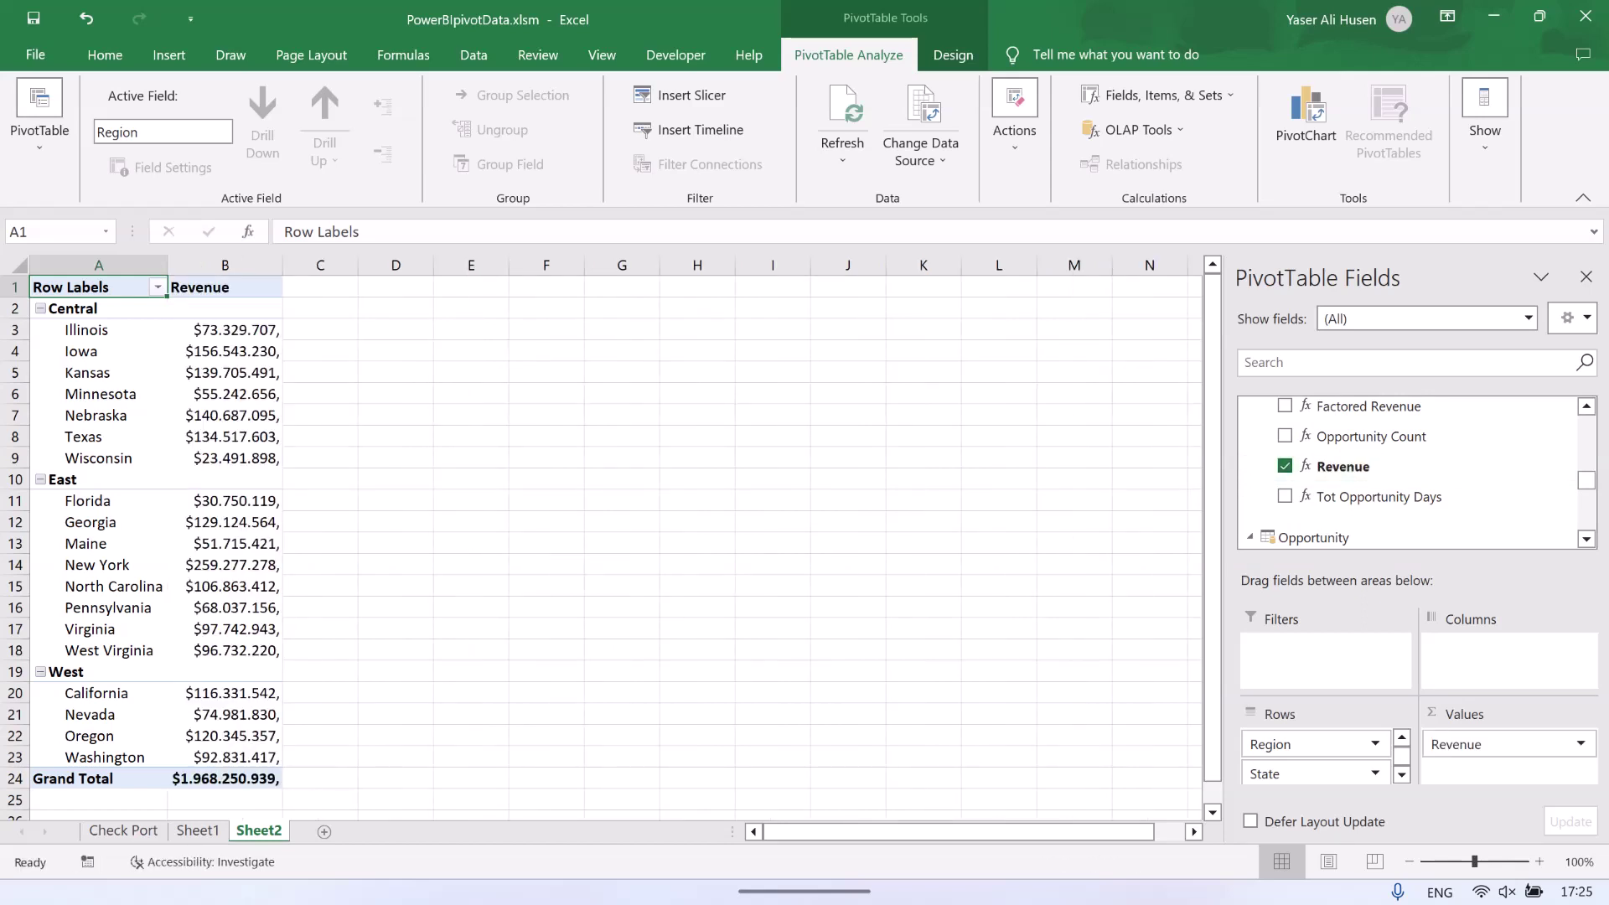
Collapse the Central, East and West regions in the PivotTable to hide their states.
{"action": "left_click", "coordinate": [39, 308]}
{"action": "left_click", "coordinate": [39, 329]}
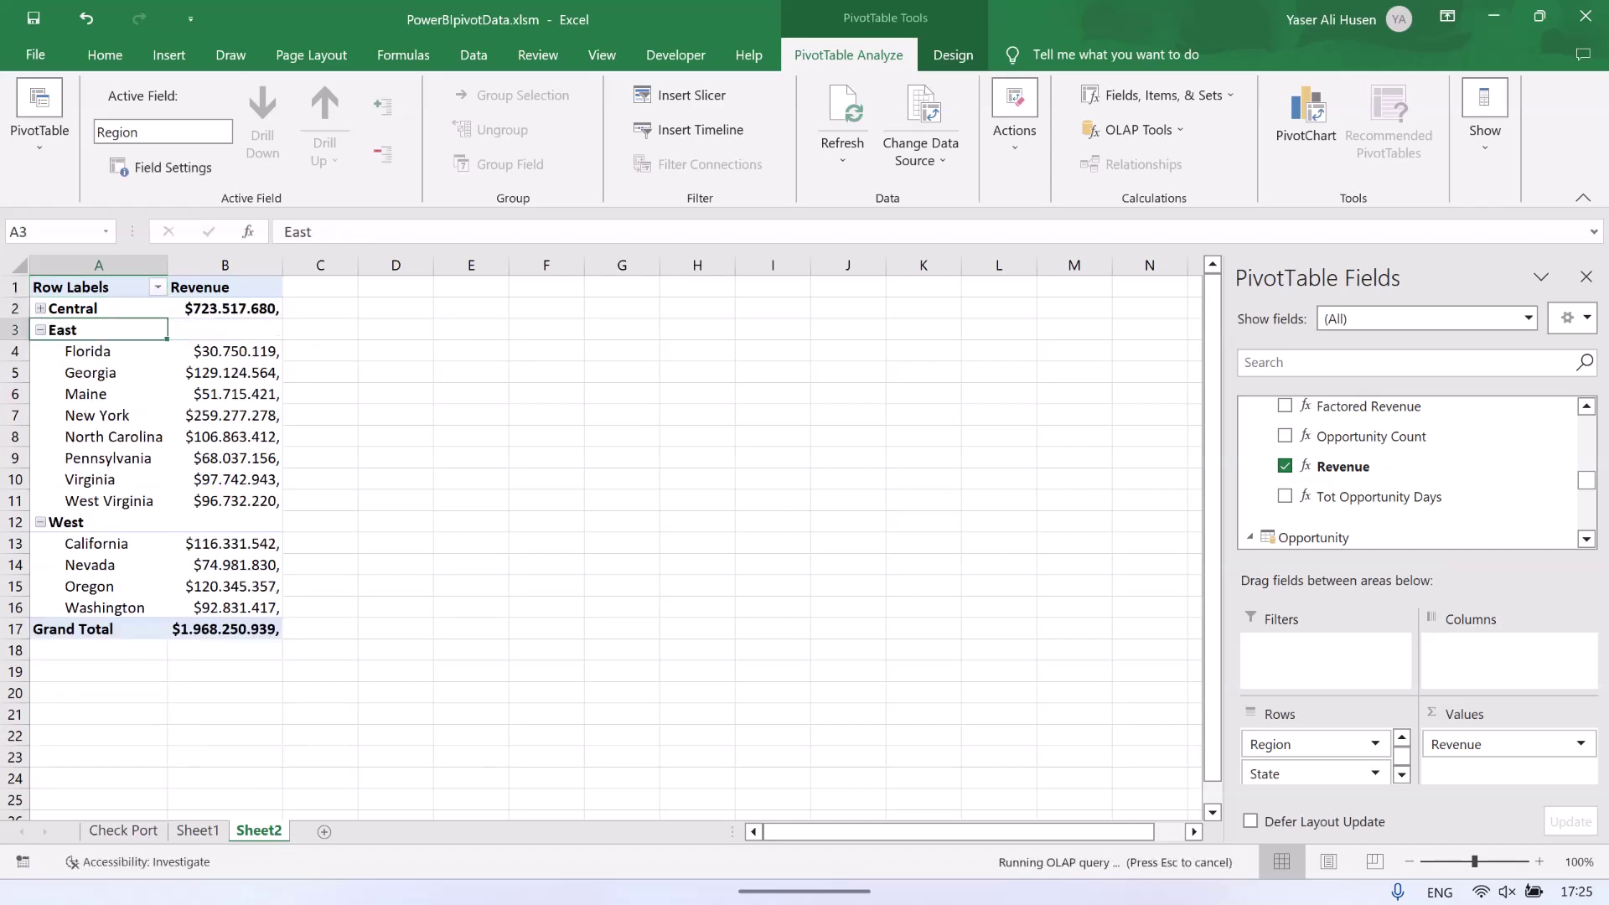
{"action": "left_click", "coordinate": [40, 330]}
{"action": "left_click", "coordinate": [67, 351]}
{"action": "left_click", "coordinate": [40, 351]}
{"action": "left_click", "coordinate": [434, 415]}
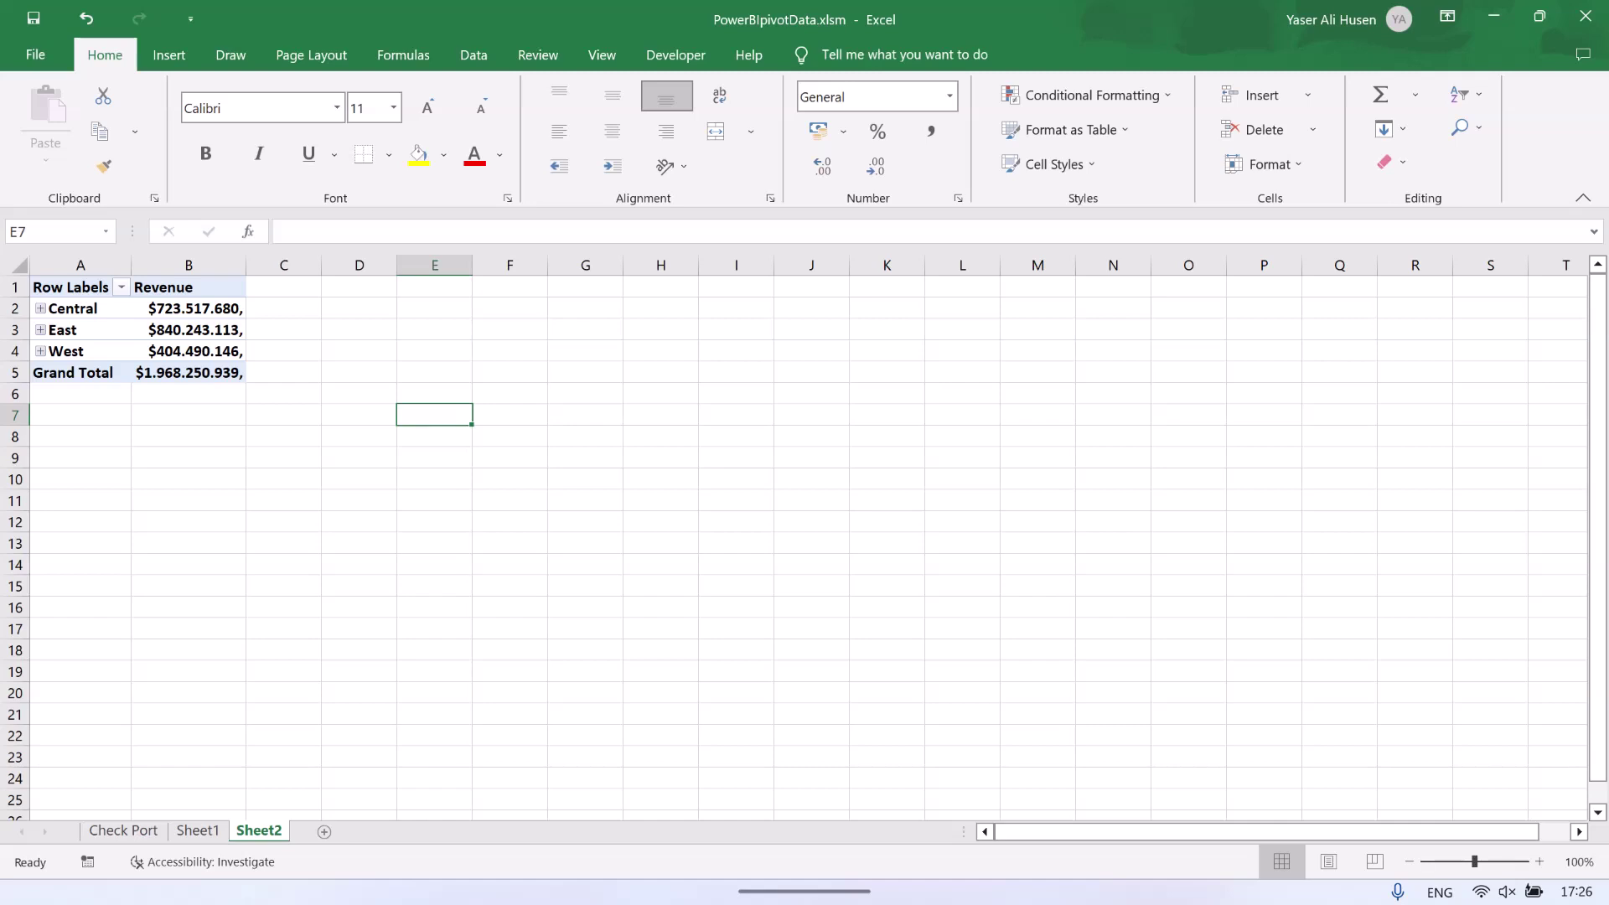
Insert a clustered bar PivotChart of Revenue by Region from the Sheet2 PivotTable.
{"action": "left_click_drag", "start_coordinate": [80, 309], "coordinate": [79, 351]}
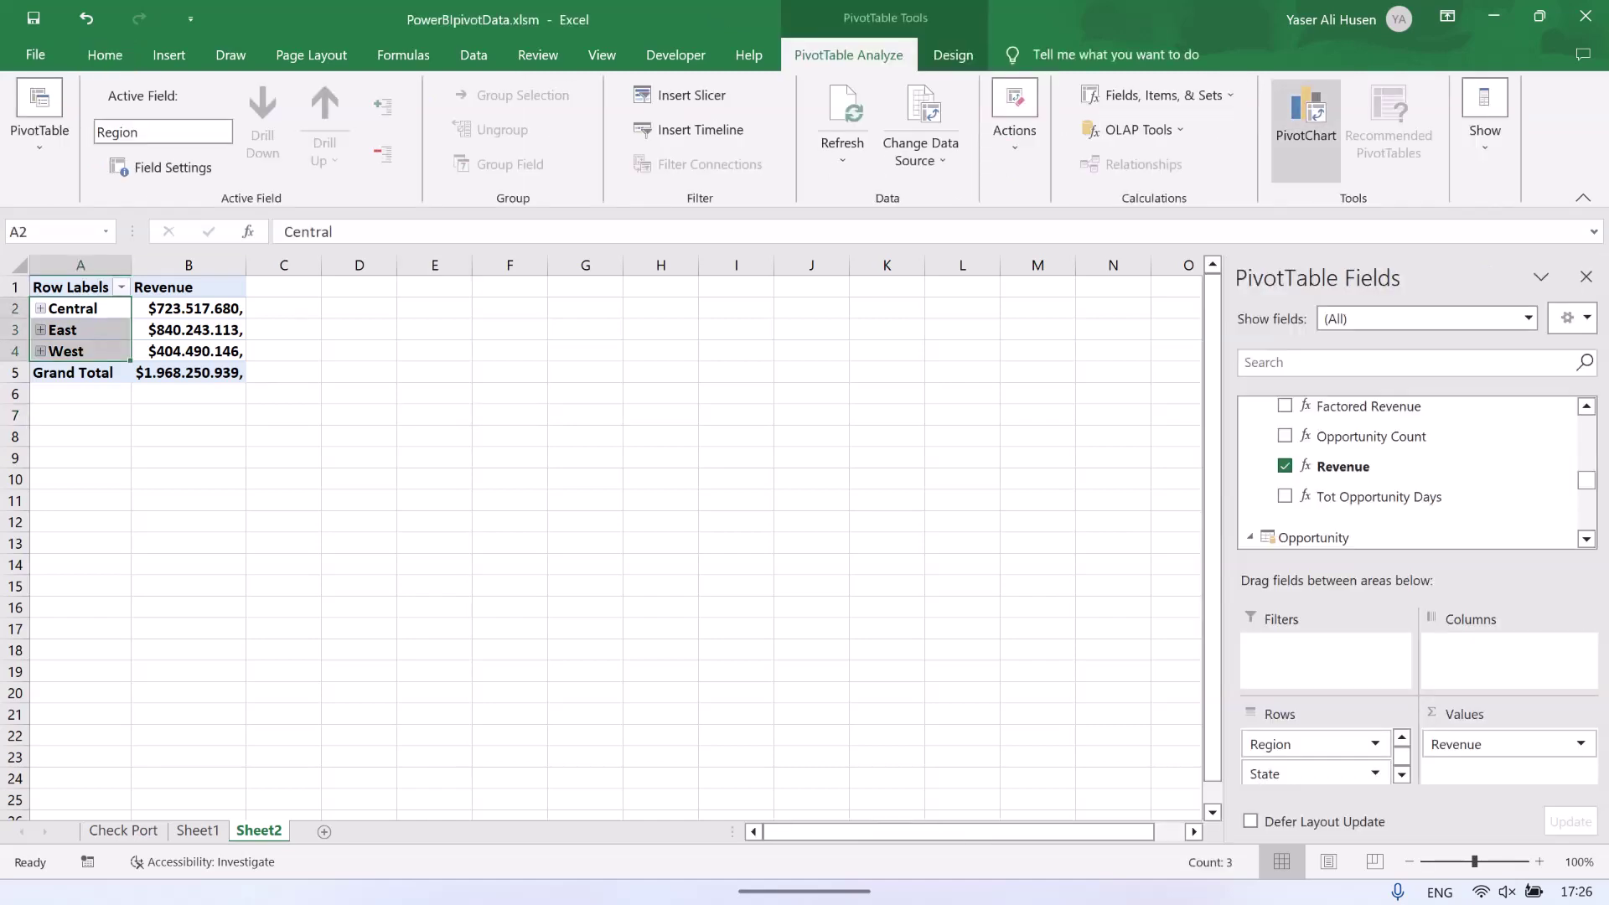
{"action": "left_click", "coordinate": [1305, 117]}
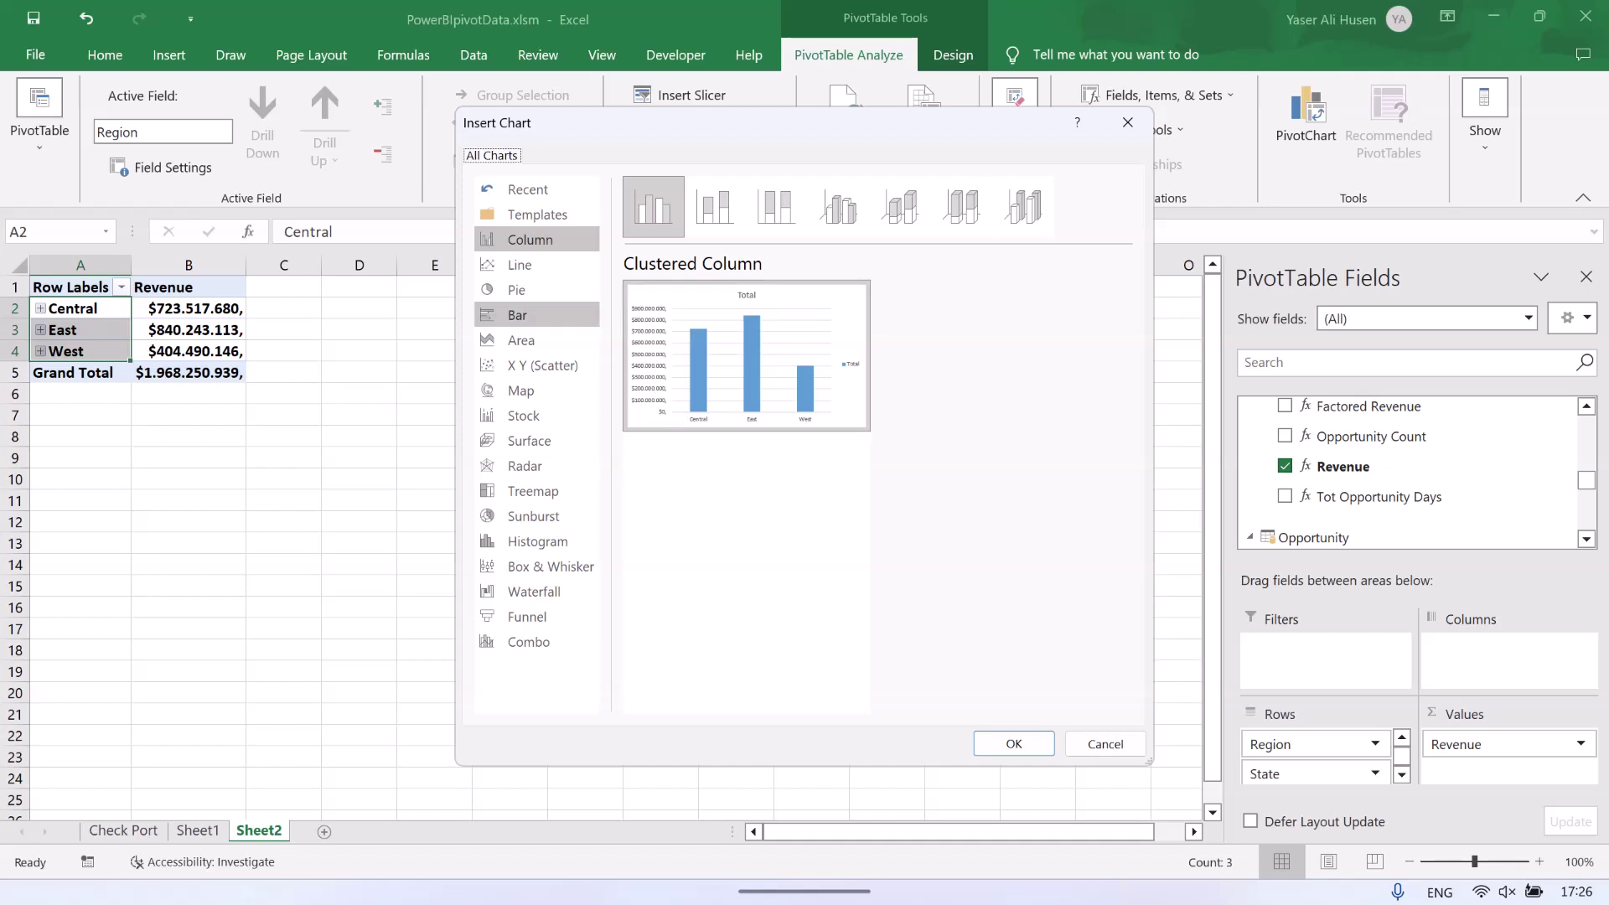
{"action": "left_click", "coordinate": [536, 315]}
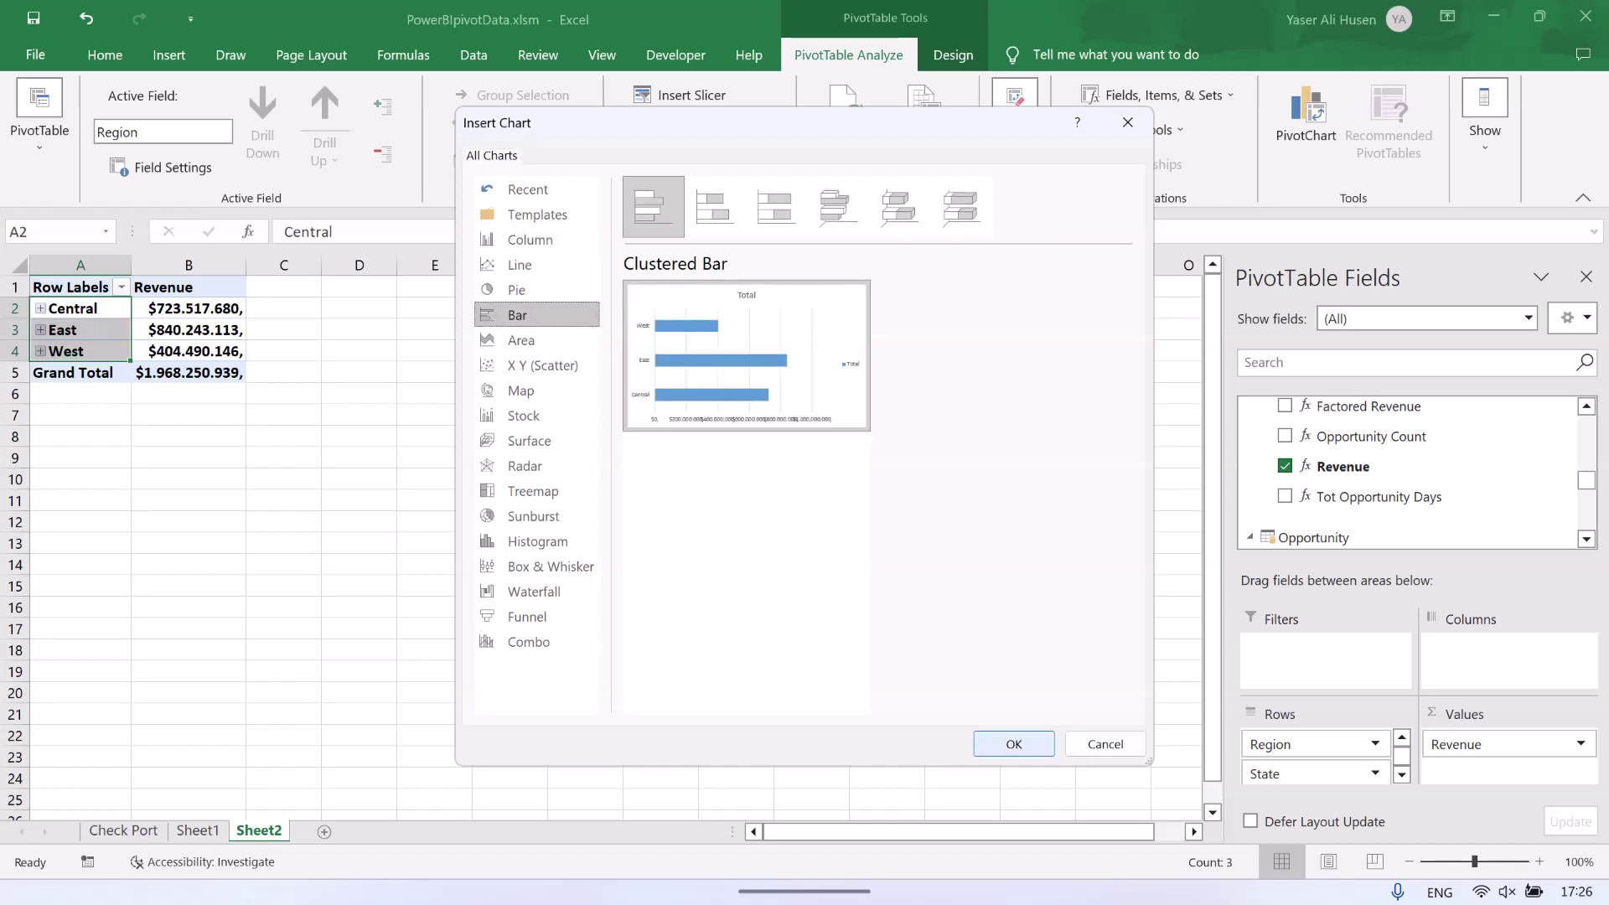
{"action": "left_click", "coordinate": [1014, 743]}
Place the bar PivotChart beside the PivotTable and enlarge it to about 16.33 cm wide and 9.81 cm high.
{"action": "left_click_drag", "start_coordinate": [815, 469], "coordinate": [796, 370]}
{"action": "left_click_drag", "start_coordinate": [862, 607], "coordinate": [1012, 698]}
{"action": "left_click_drag", "start_coordinate": [796, 371], "coordinate": [818, 373]}
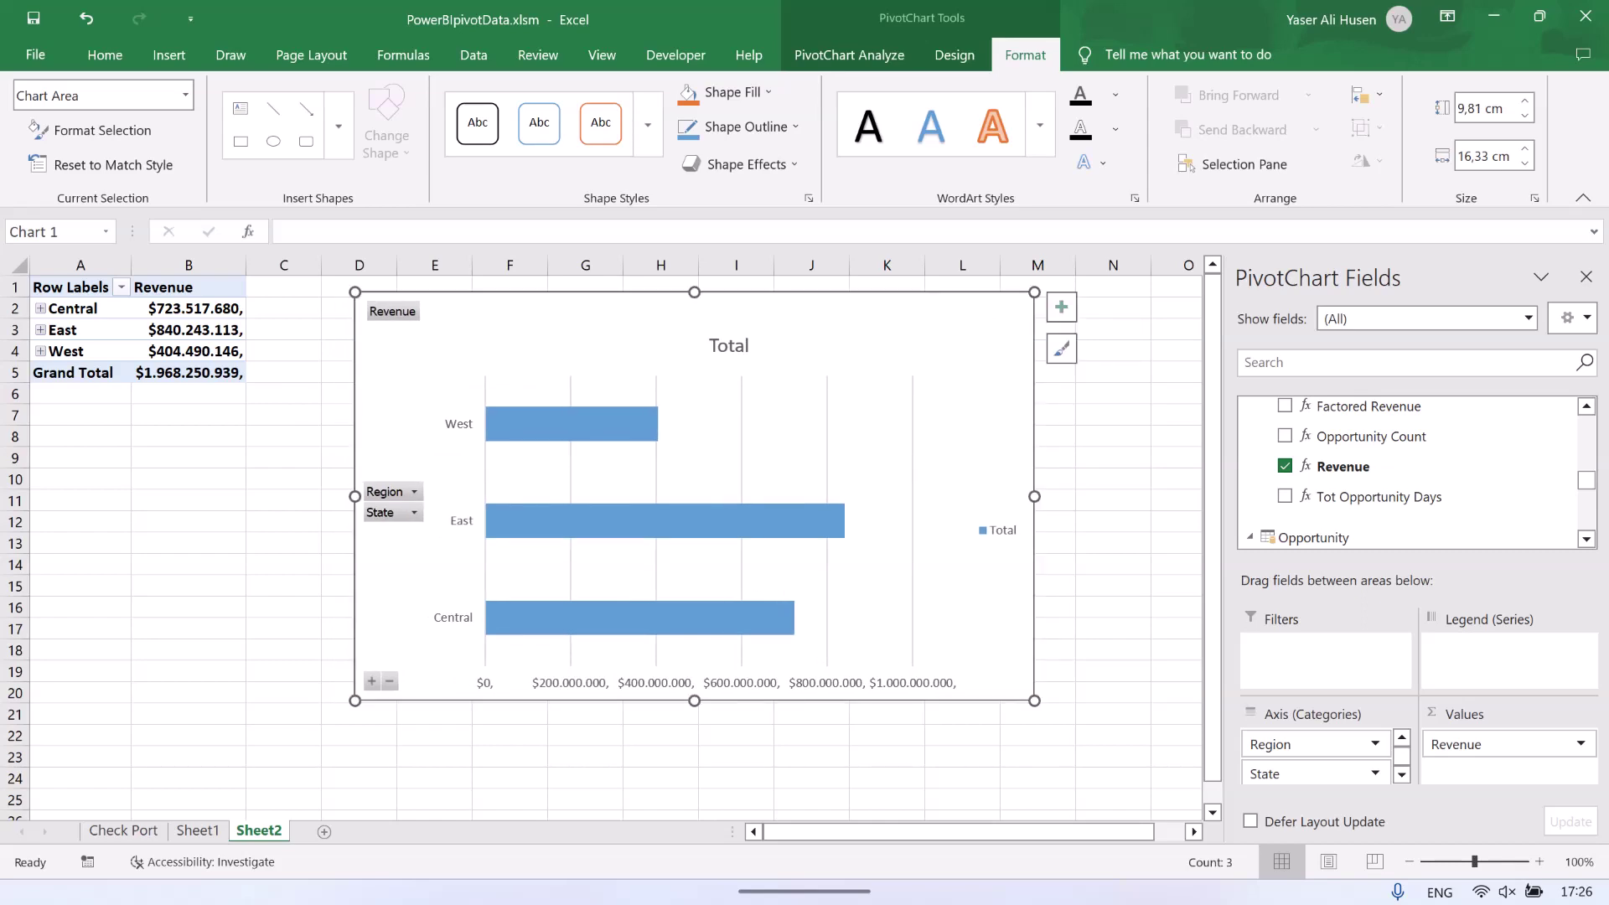
Switch to the Power BI report, highlight the East region in Revenue by Region and State, and compare its revenue with the Excel PivotChart.
{"action": "key", "text": "alt+Tab"}
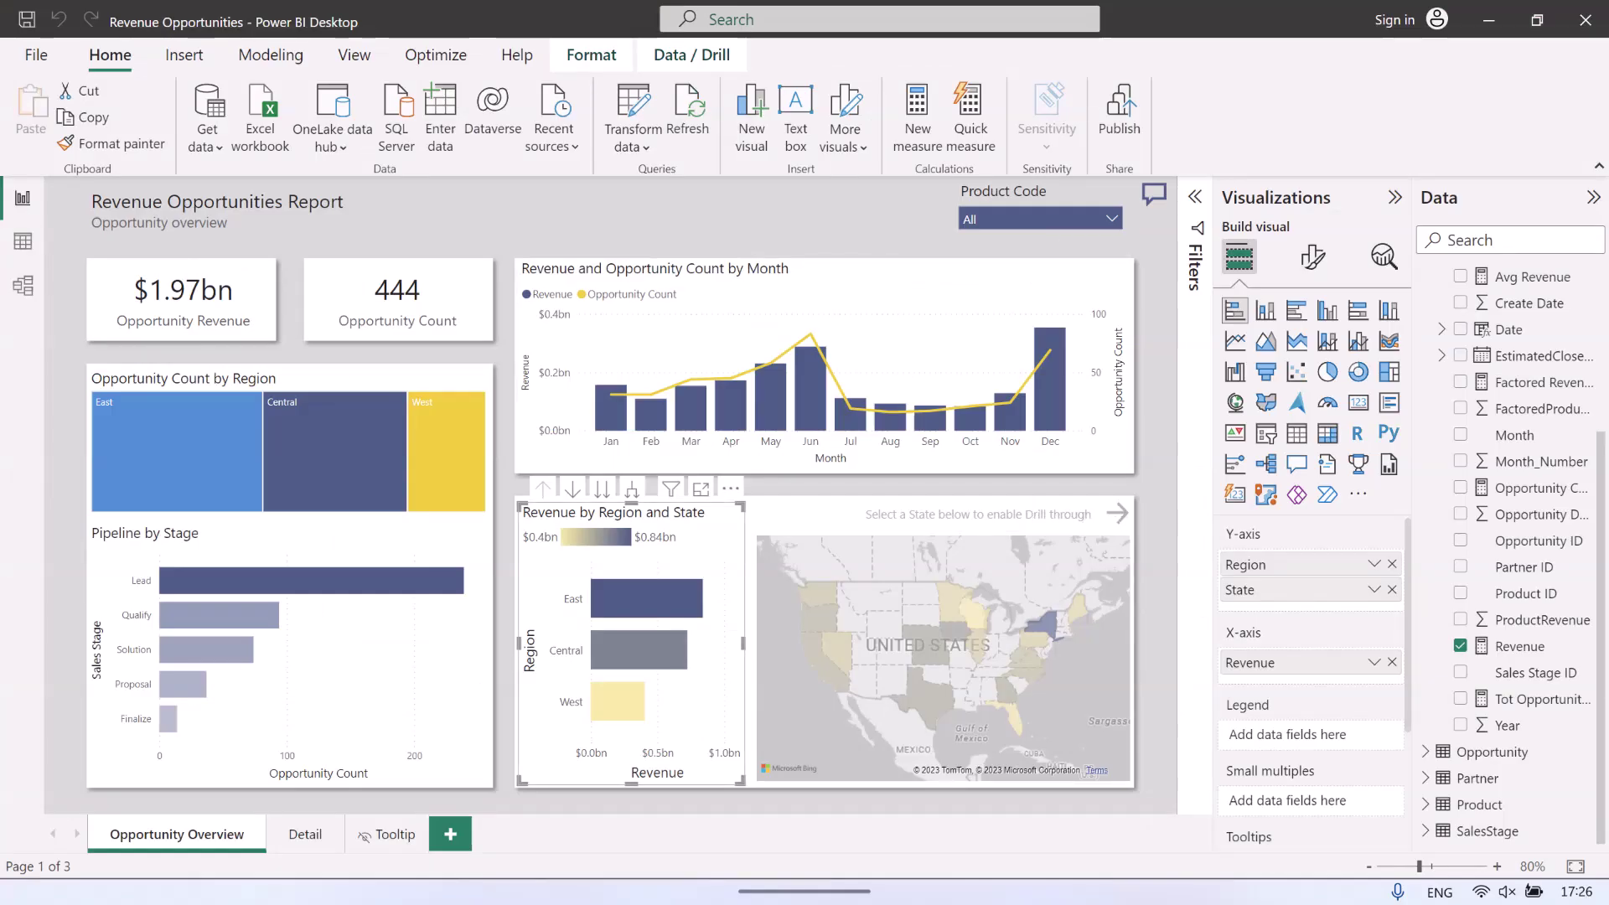
{"action": "left_click", "coordinate": [687, 598]}
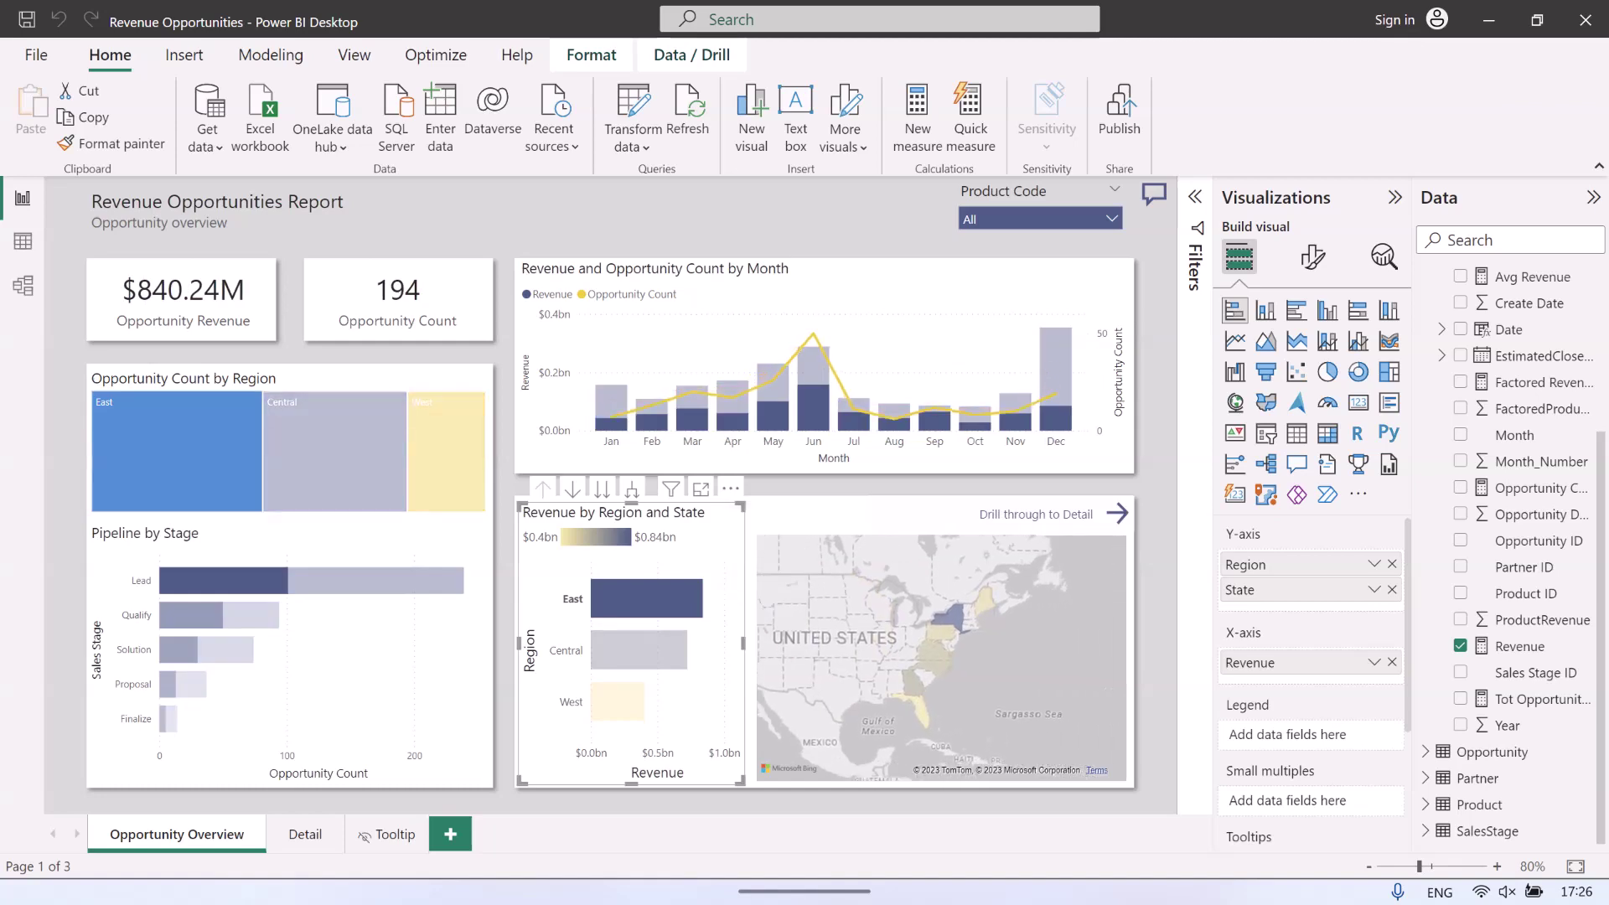
{"action": "key", "text": "alt+Tab"}
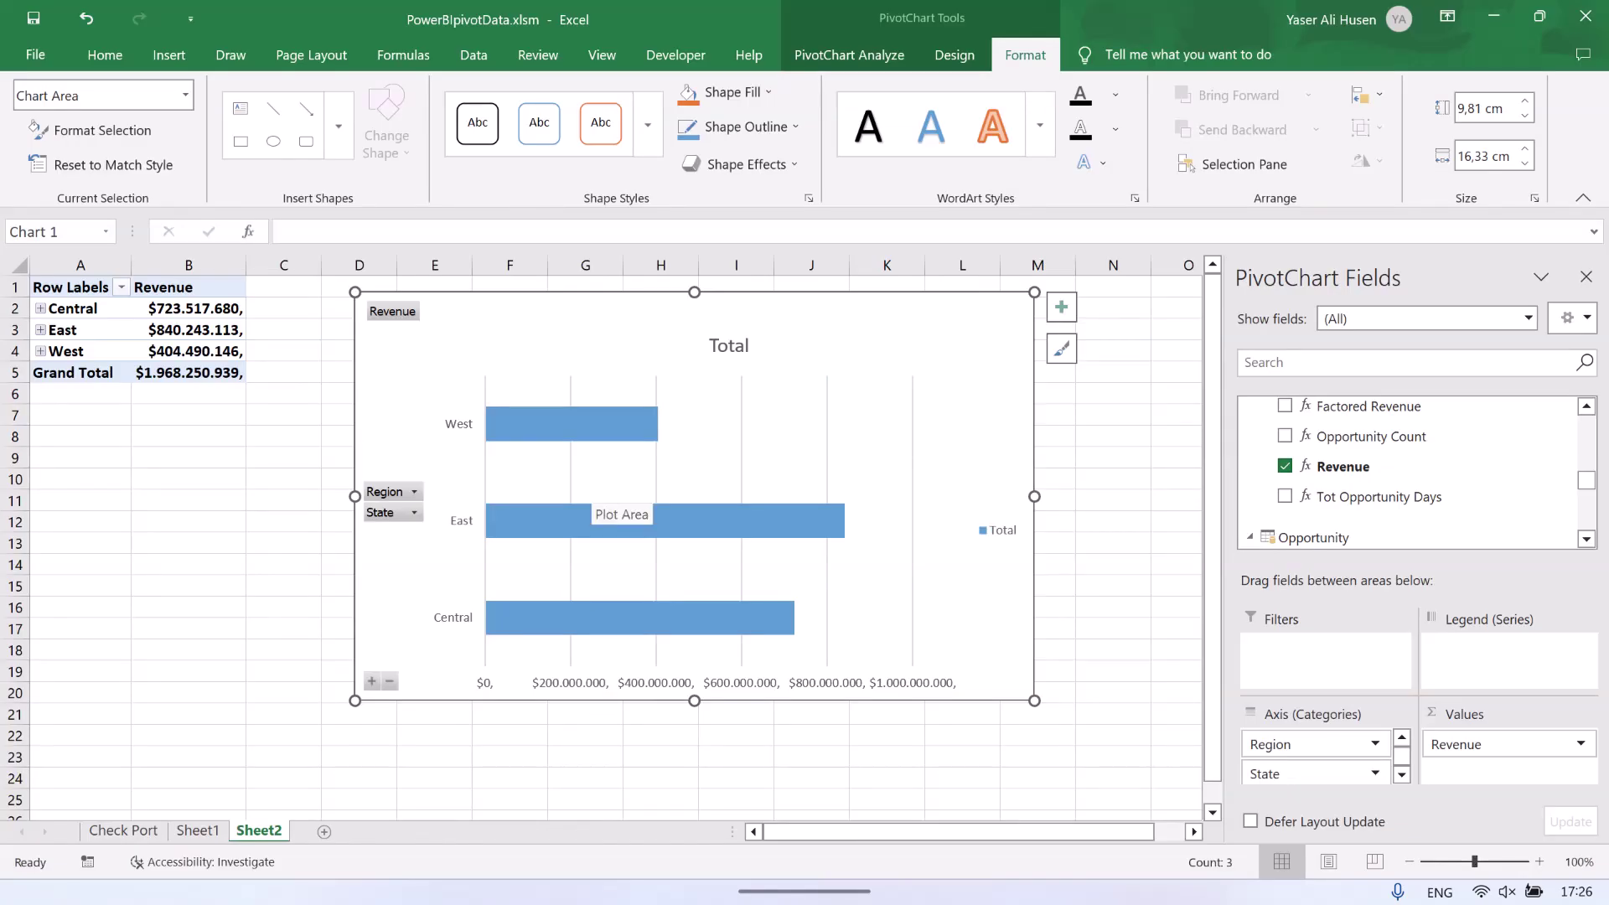
{"action": "key", "text": "alt+Tab"}
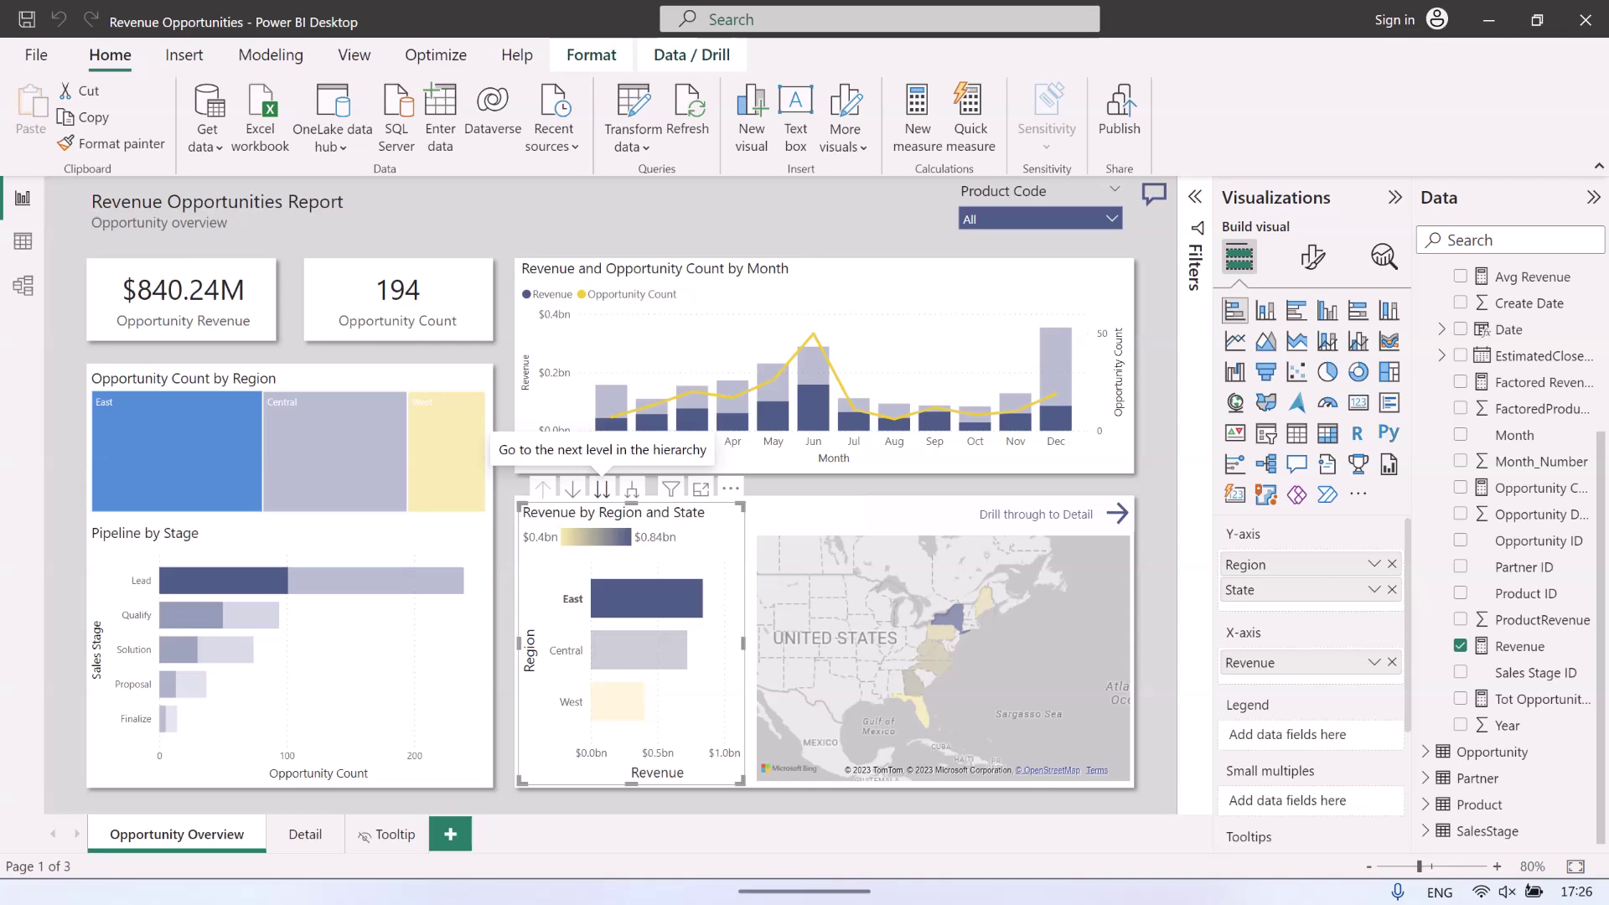
{"action": "key", "text": "alt"}
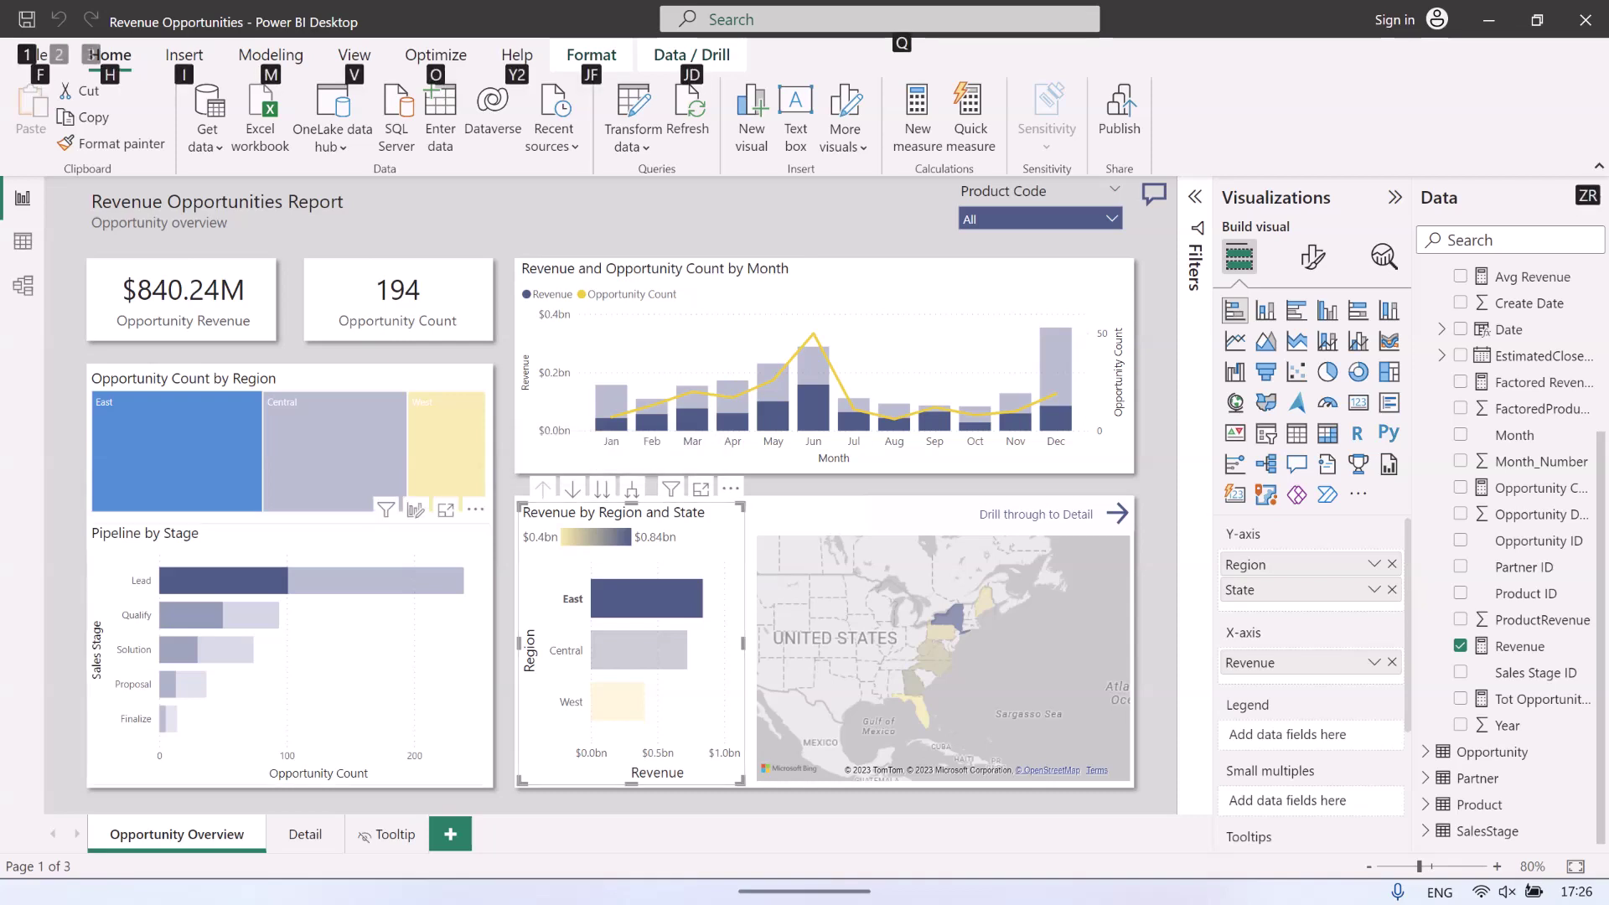
Select the Pipeline by Stage visual, collapse the Visualizations pane and widen the Data pane to read the full field names.
{"action": "left_click", "coordinate": [352, 654]}
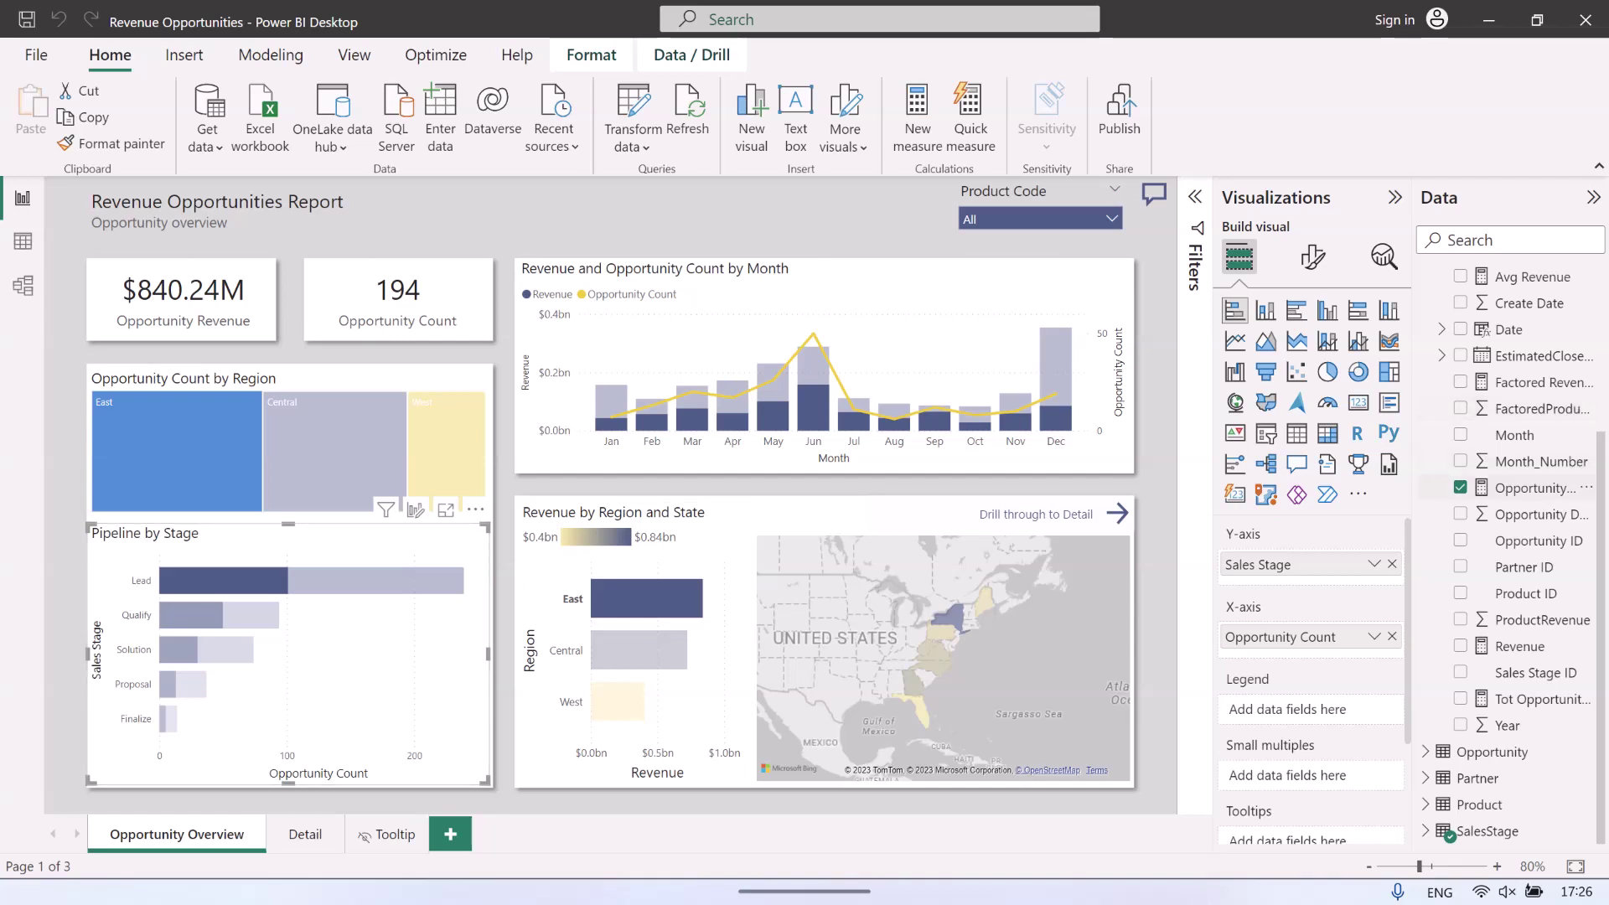
{"action": "scroll", "coordinate": [1508, 489], "scroll_direction": "up", "scroll_amount": 3}
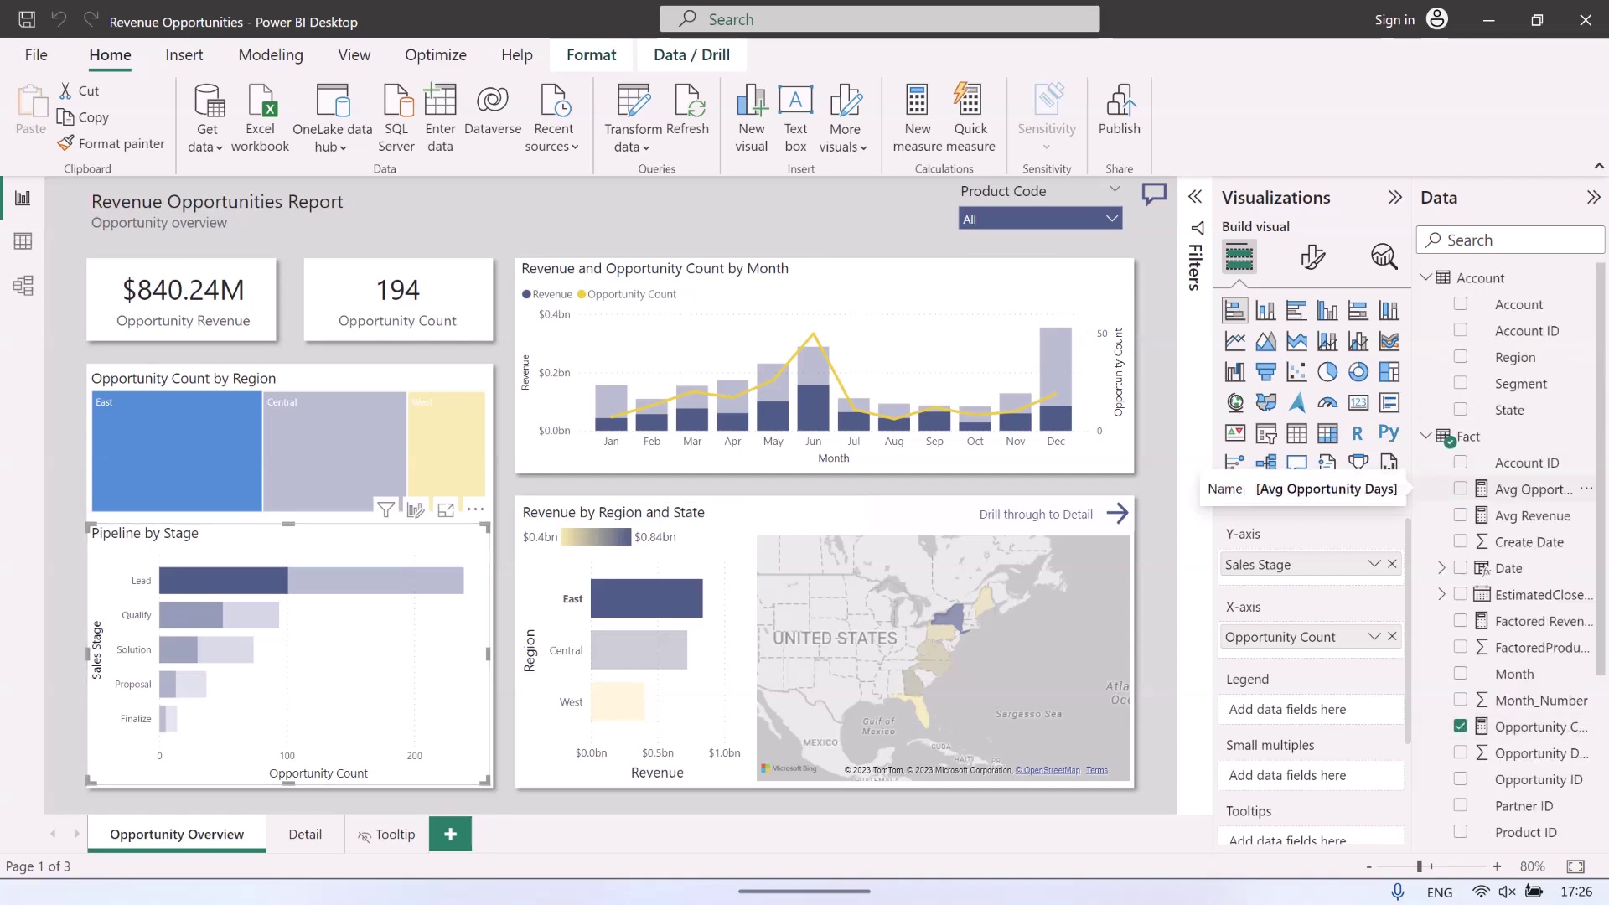
{"action": "scroll", "coordinate": [1508, 488], "scroll_direction": "down", "scroll_amount": 3}
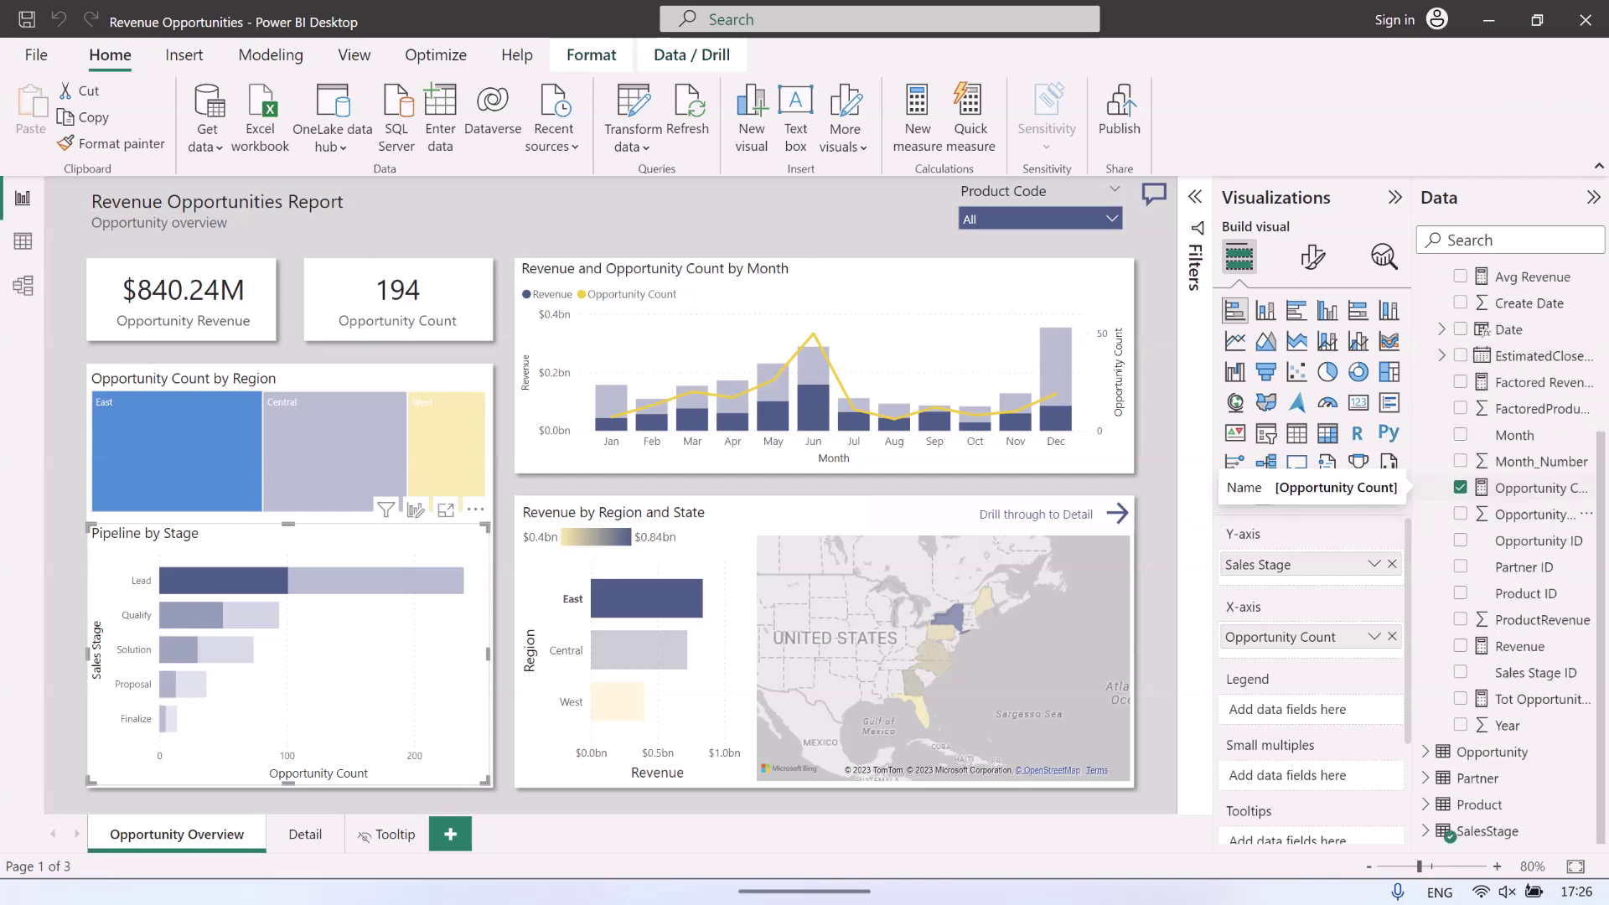
{"action": "left_click", "coordinate": [1394, 197]}
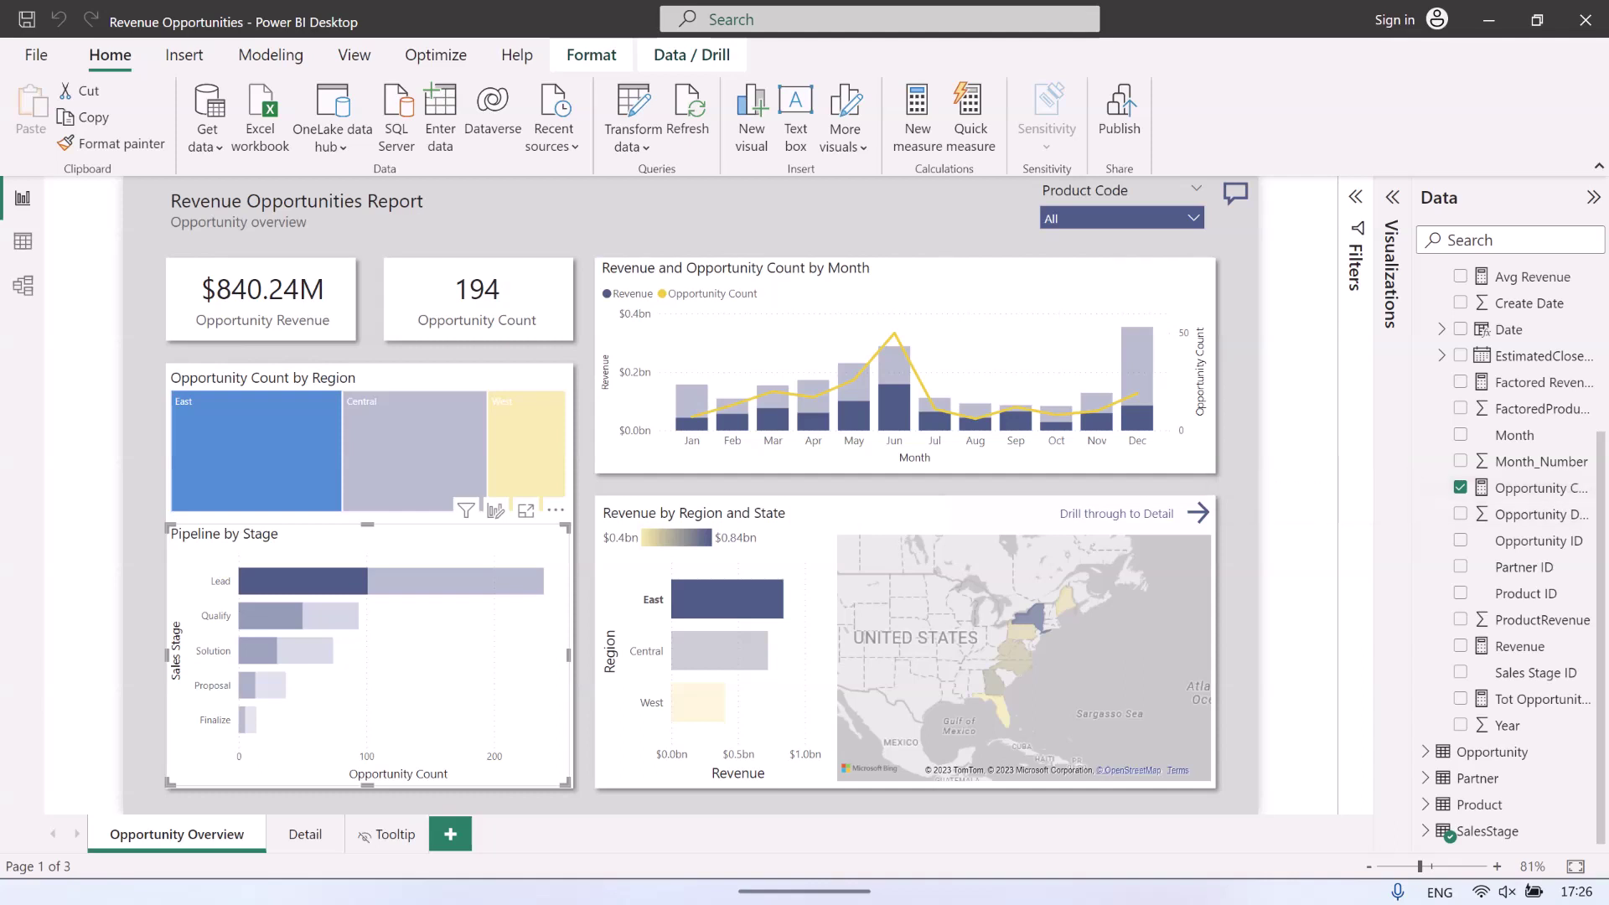
{"action": "left_click_drag", "start_coordinate": [1413, 488], "coordinate": [1291, 499]}
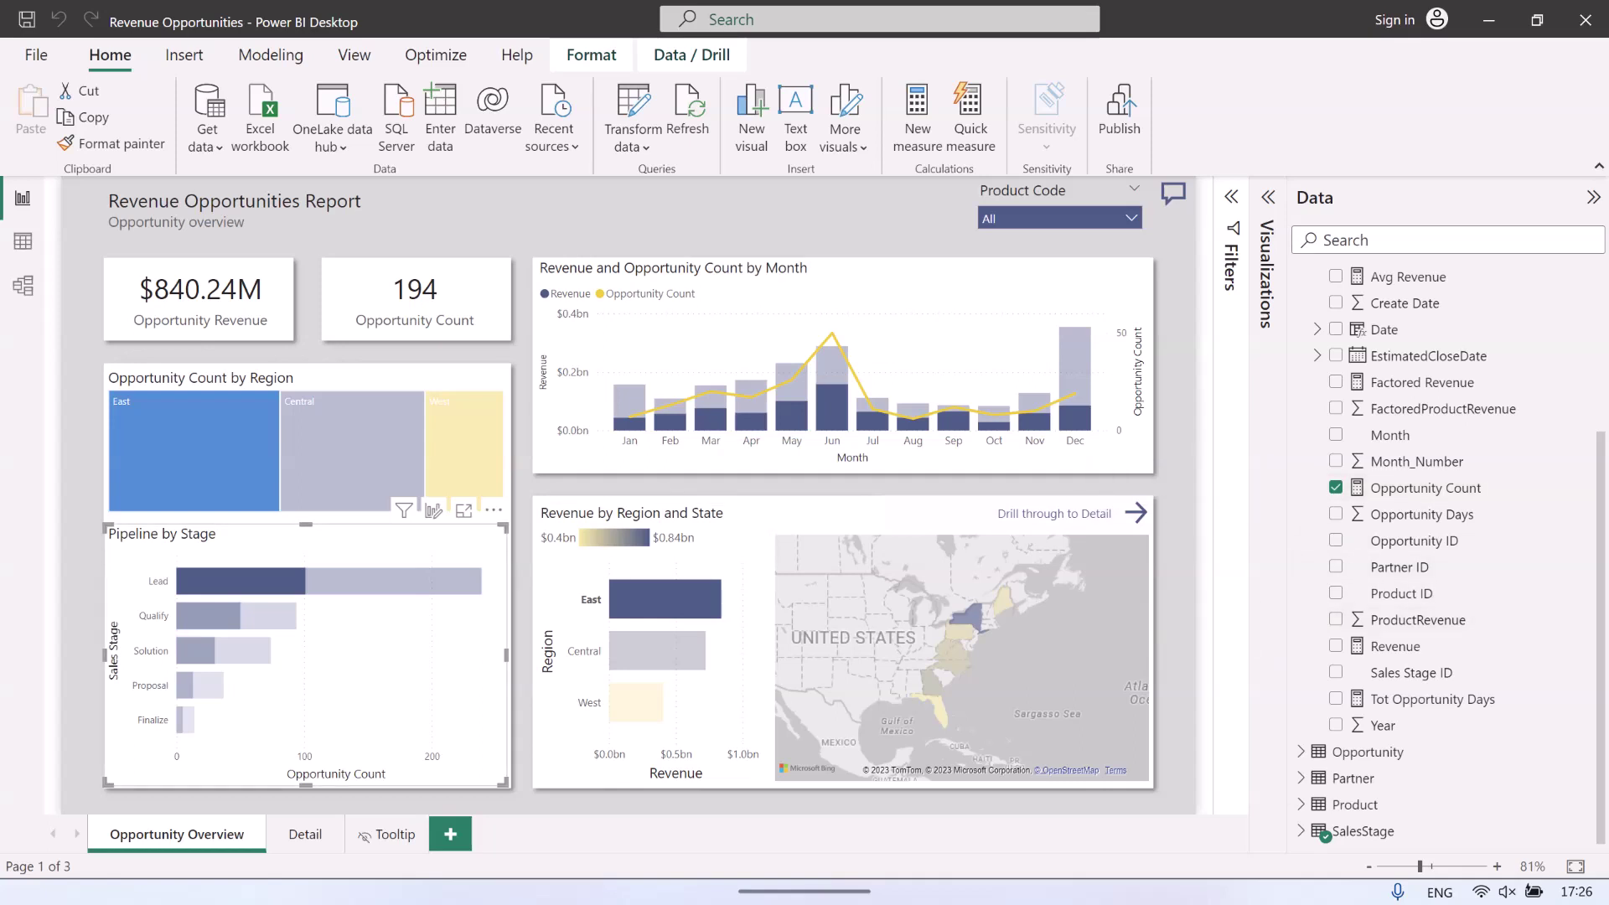
Check the Lead stage's opportunity count by highlighting and clearing its bar, and expand the SalesStage table to inspect the visual's fields.
{"action": "left_click", "coordinate": [369, 581]}
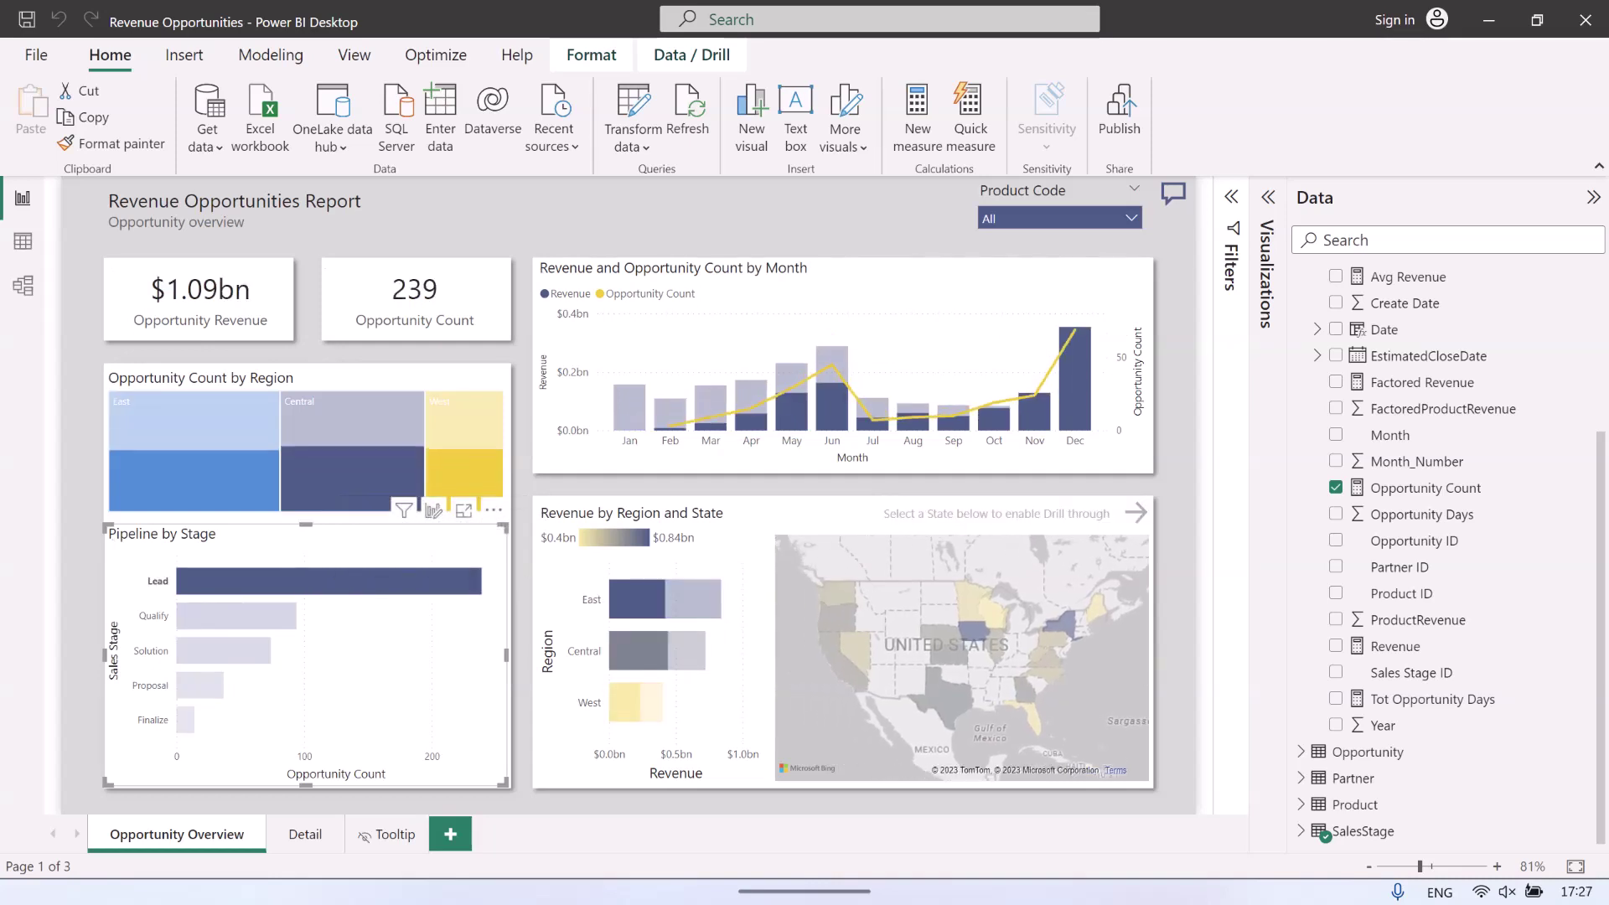
{"action": "left_click", "coordinate": [369, 581]}
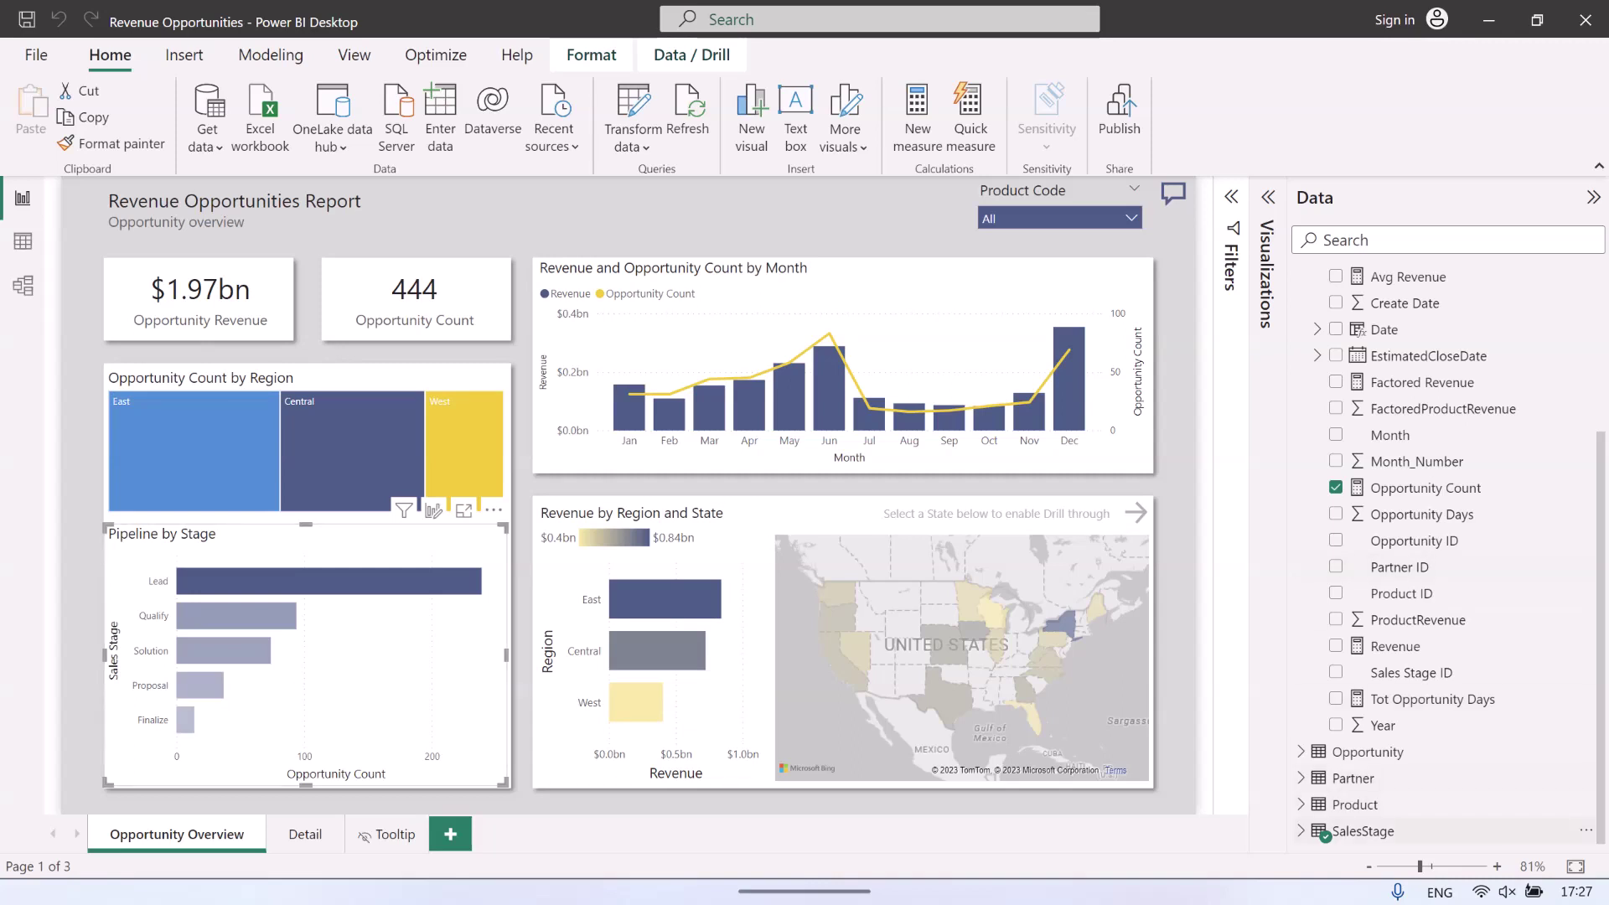
{"action": "left_click", "coordinate": [1300, 830]}
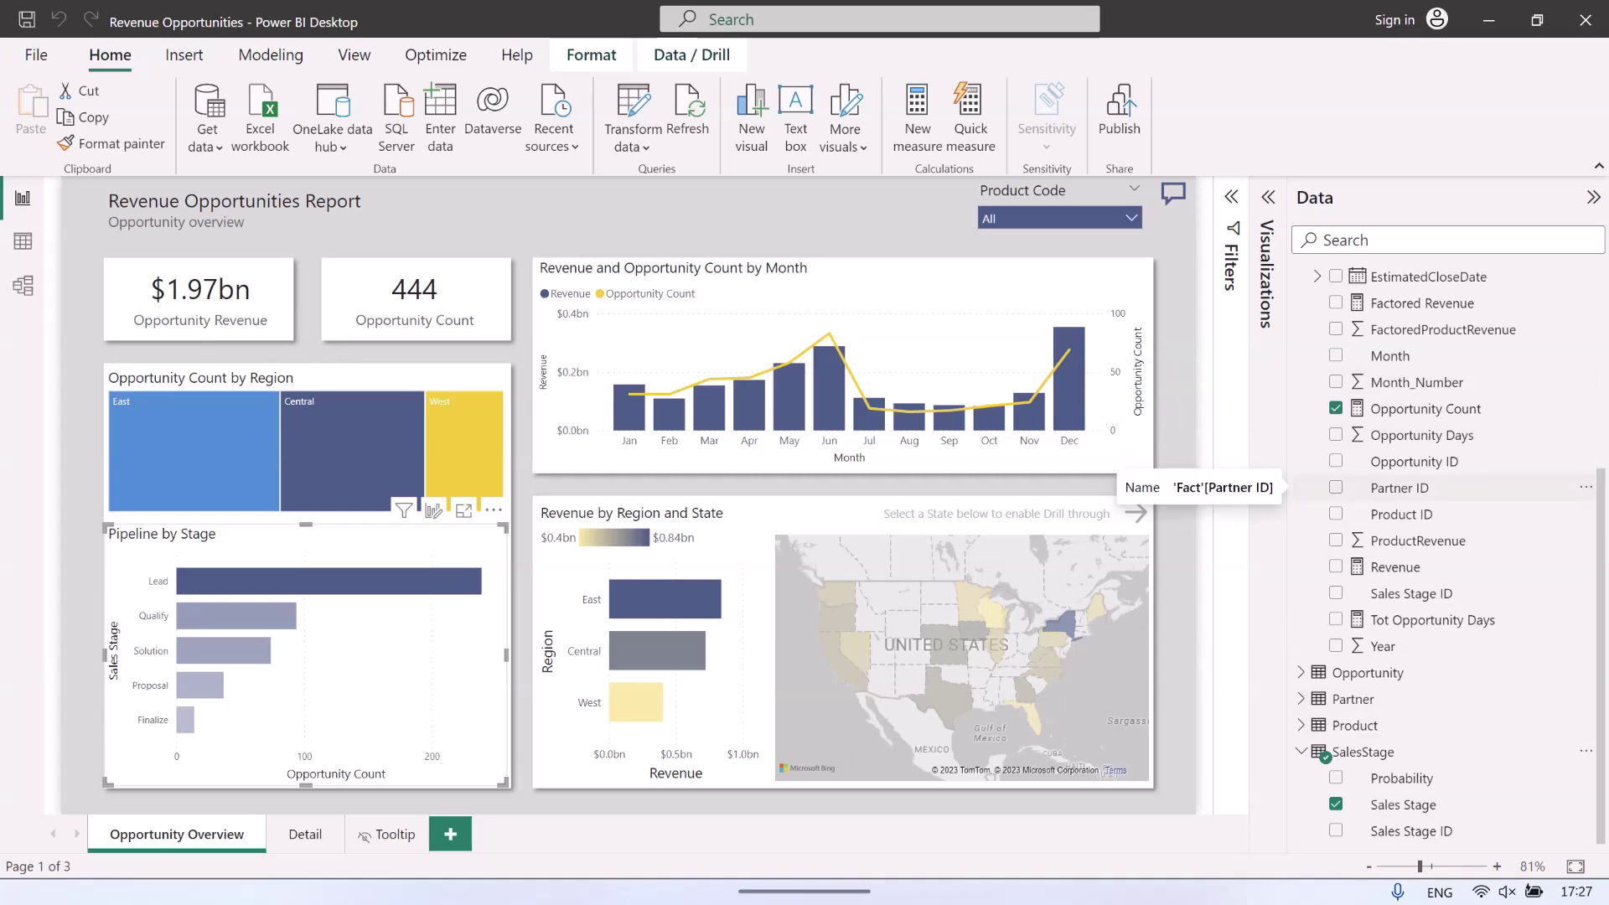
Switch to the Excel workbook, add a new worksheet and insert a PivotTable at A1 from the external Power BI connection.
{"action": "key", "text": "alt+Tab"}
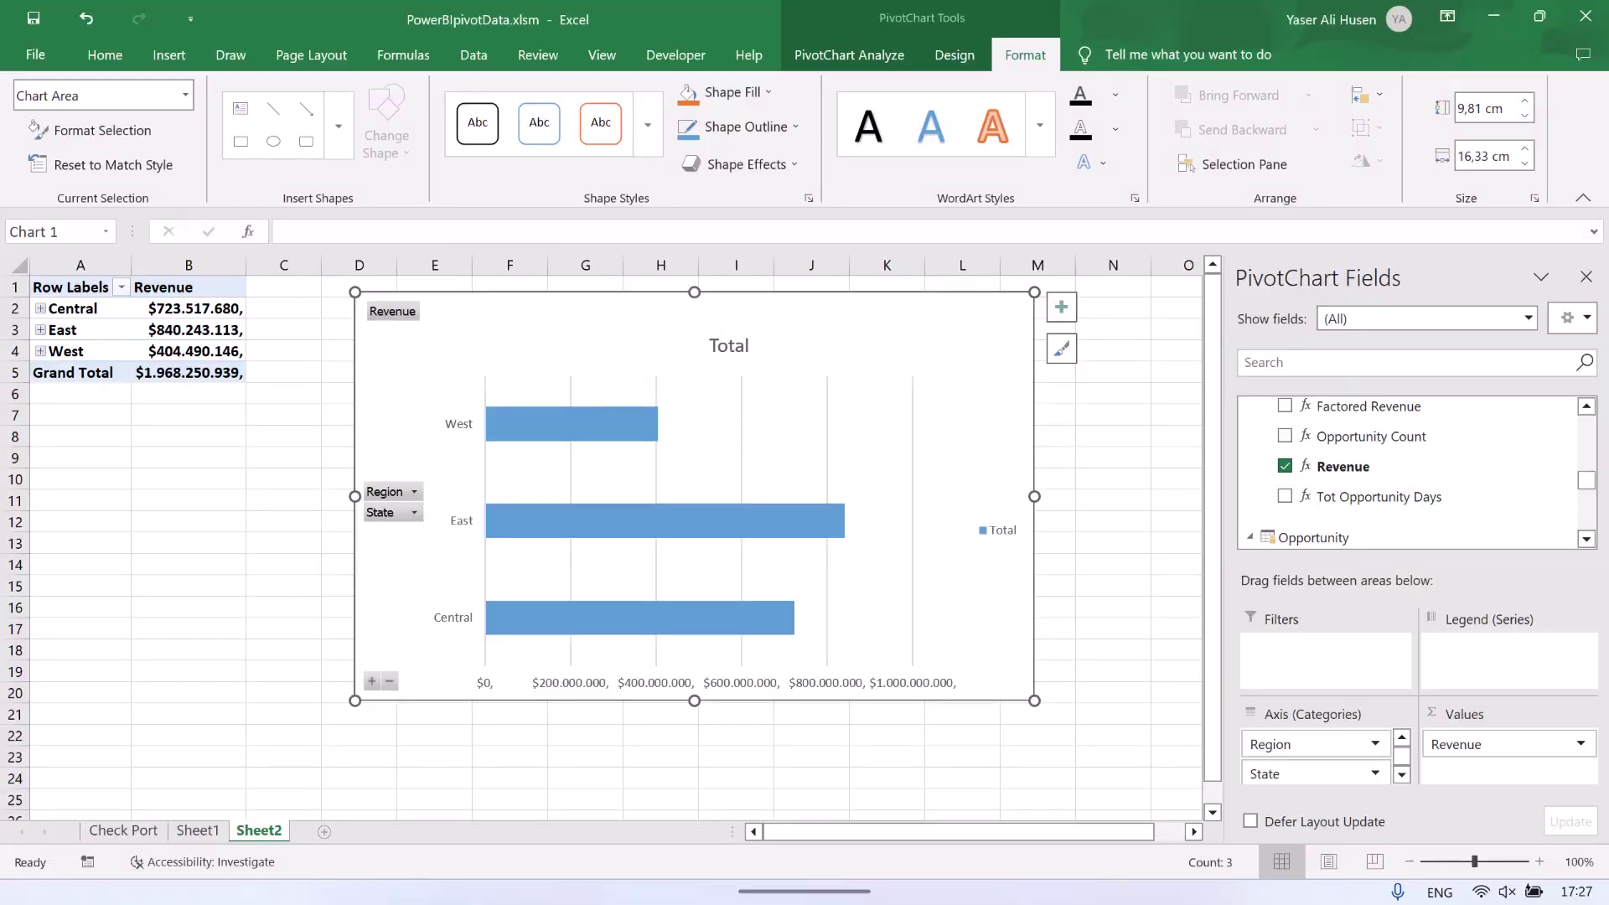
{"action": "left_click", "coordinate": [324, 831]}
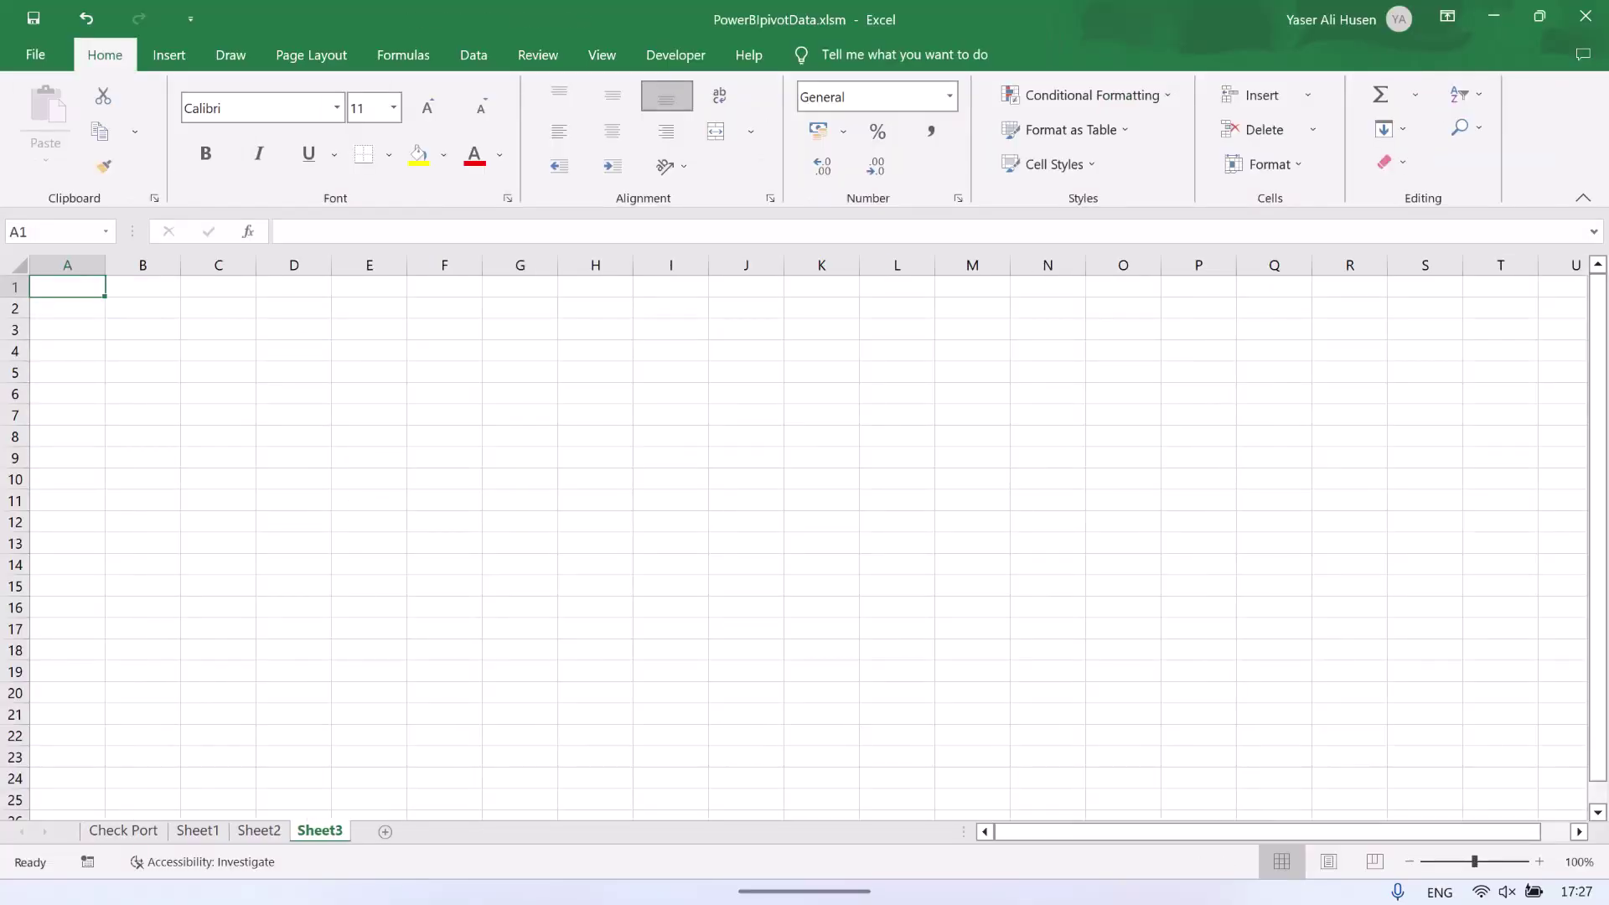
{"action": "left_click", "coordinate": [168, 54]}
{"action": "left_click", "coordinate": [50, 117]}
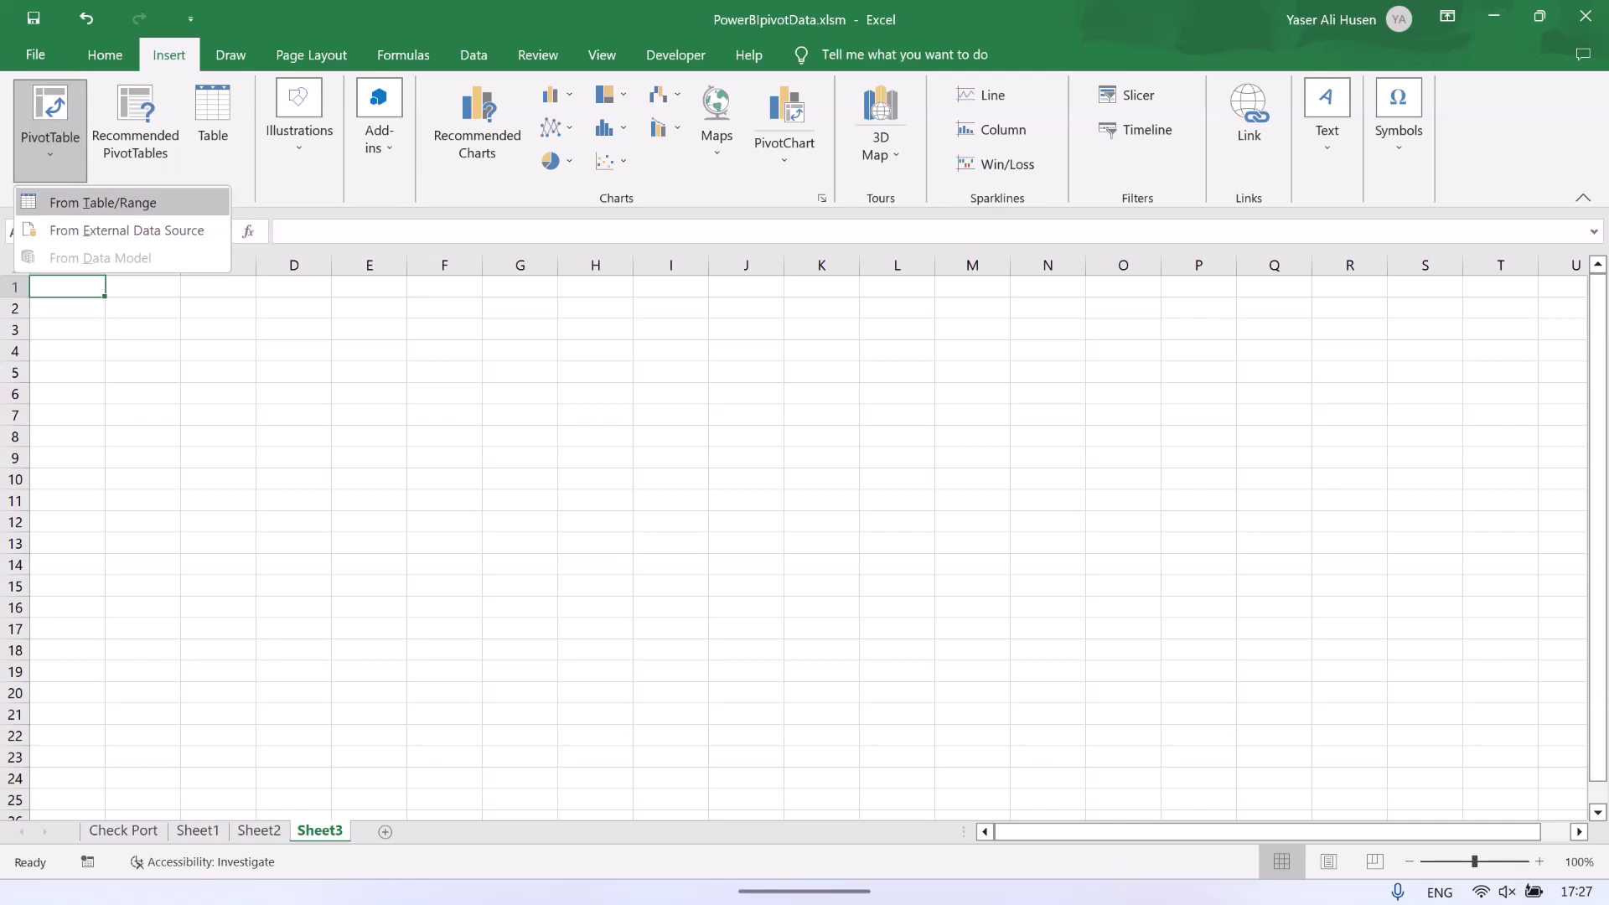
{"action": "left_click", "coordinate": [126, 230]}
{"action": "left_click", "coordinate": [847, 637]}
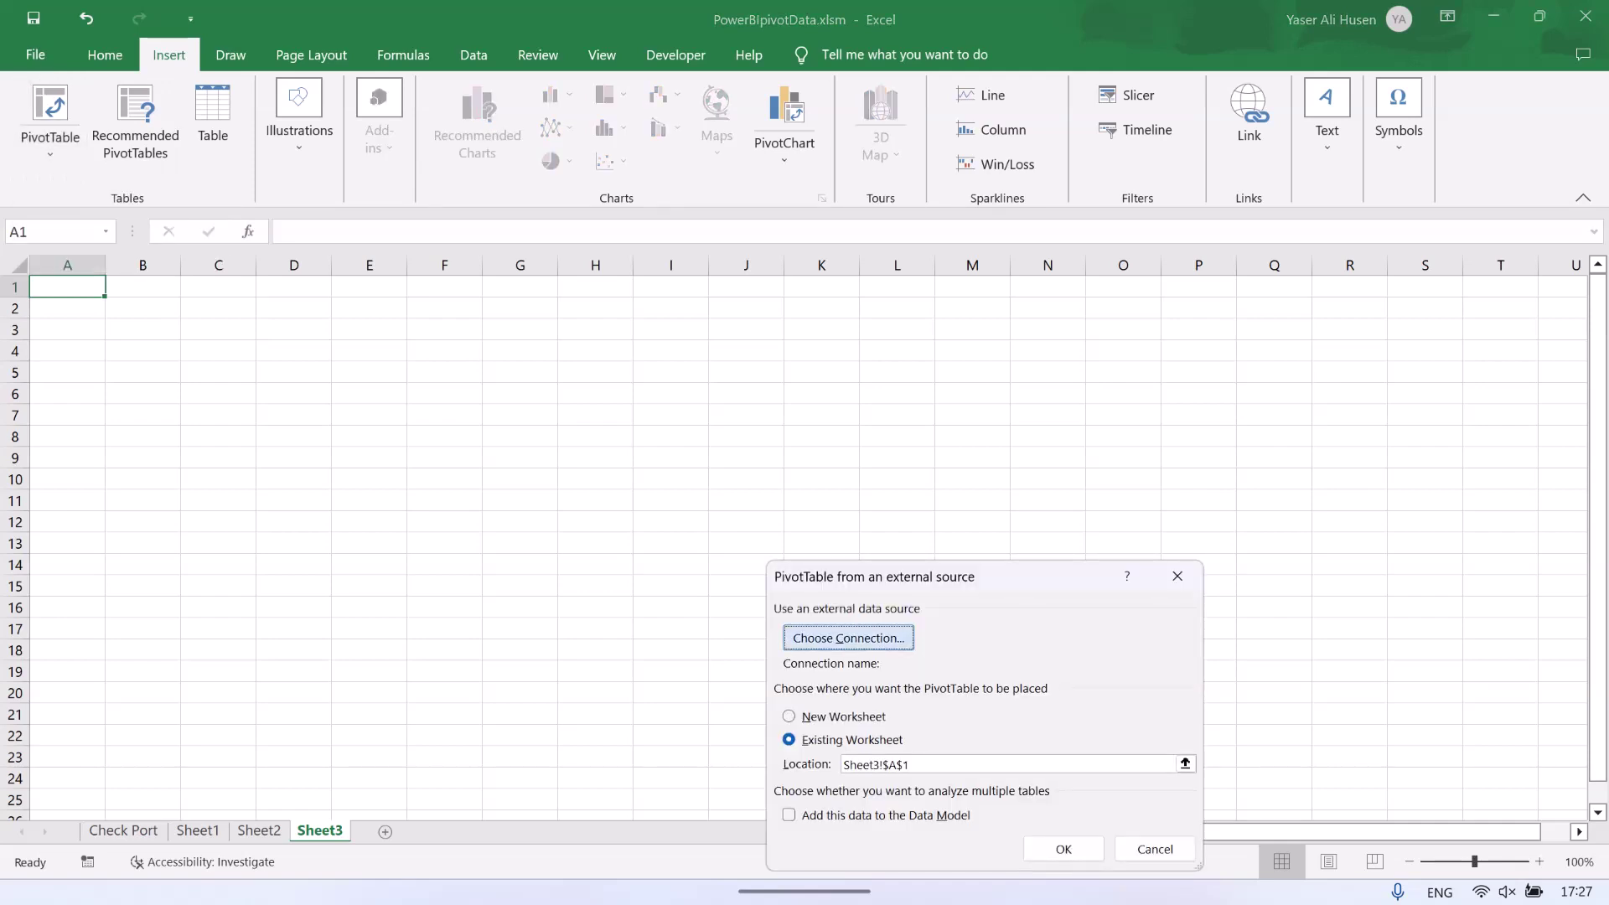
{"action": "key", "text": "Return"}
{"action": "key", "text": "Return"}
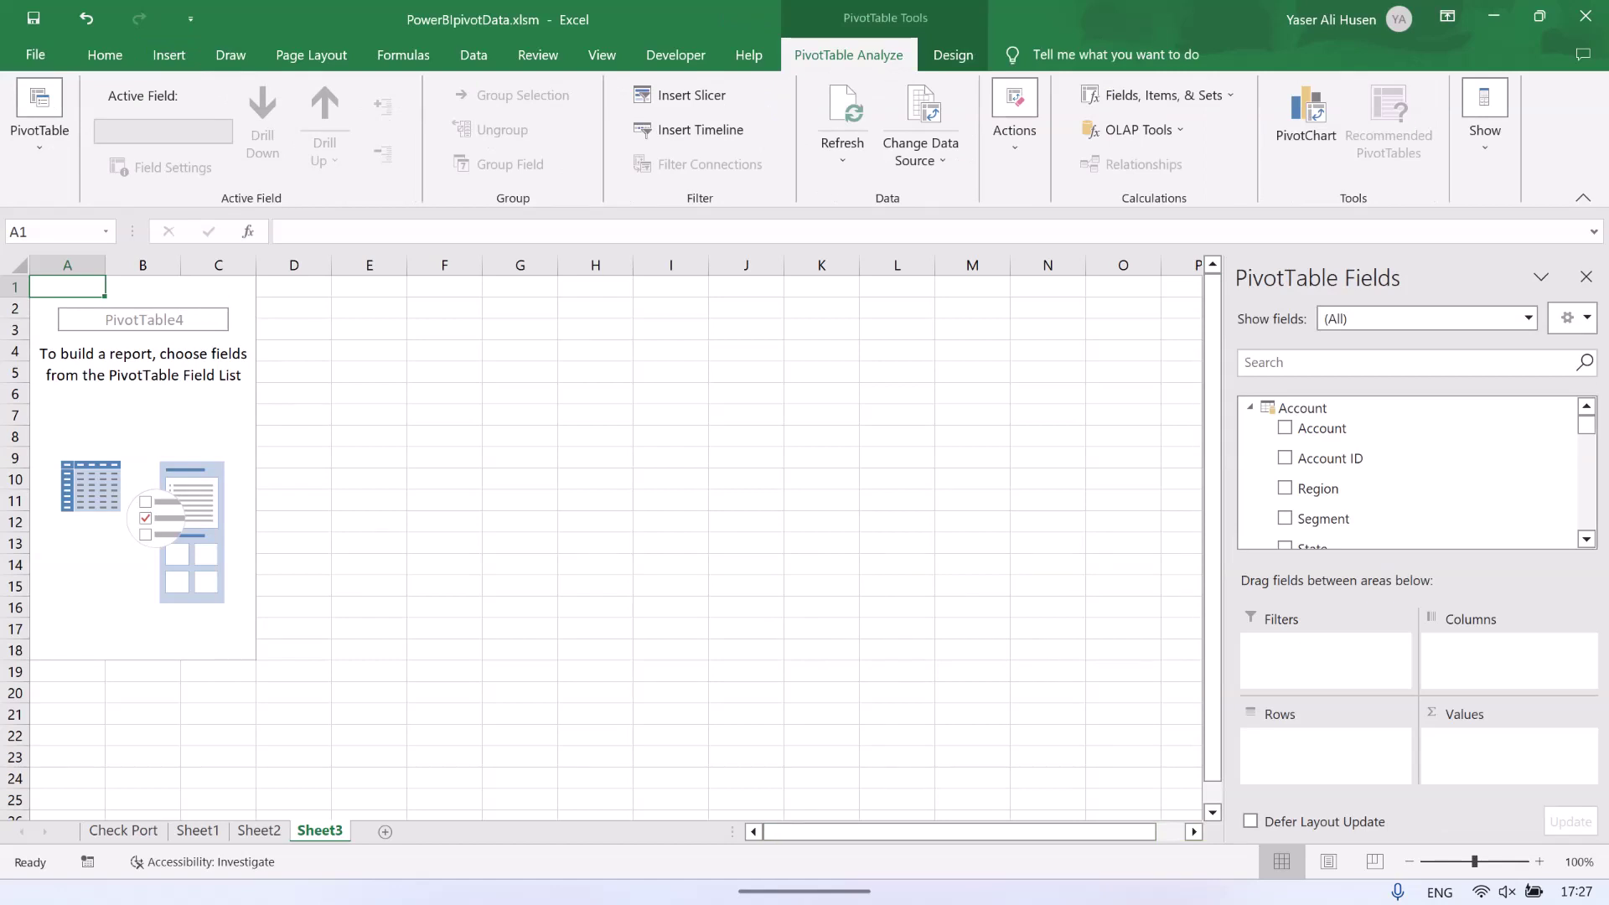
Build the Sheet3 PivotTable with the Fact table's Opportunity Count as values and Sales Stage from the SalesStage table as rows.
{"action": "left_click", "coordinate": [1249, 407]}
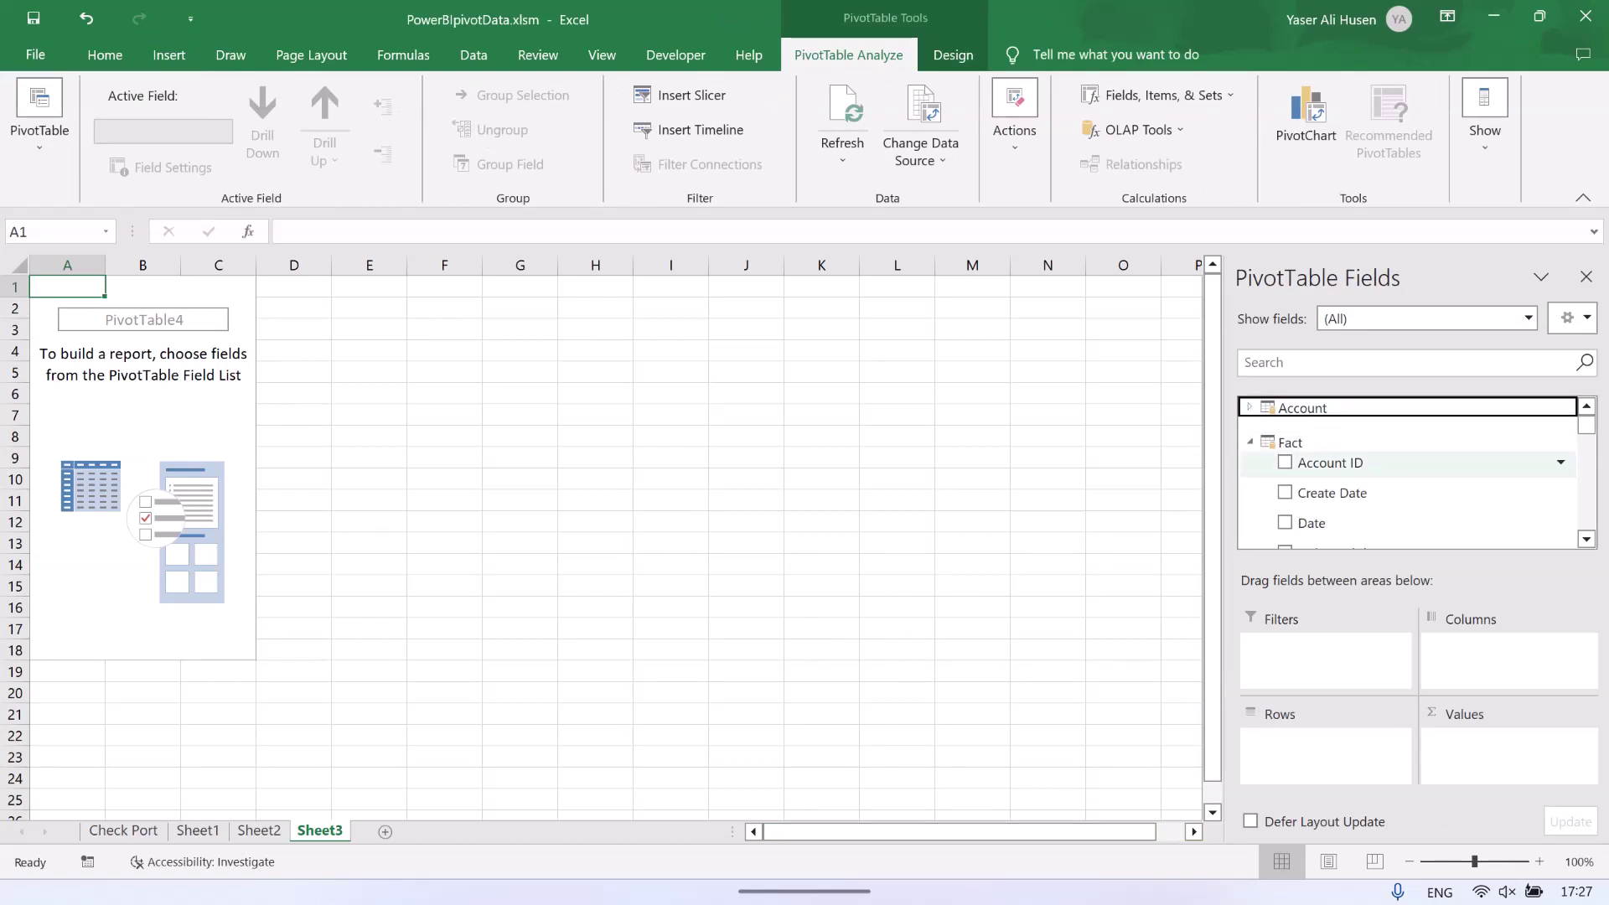
{"action": "scroll", "coordinate": [1425, 478], "scroll_direction": "down", "scroll_amount": 5}
{"action": "scroll", "coordinate": [1425, 493], "scroll_direction": "down", "scroll_amount": 3}
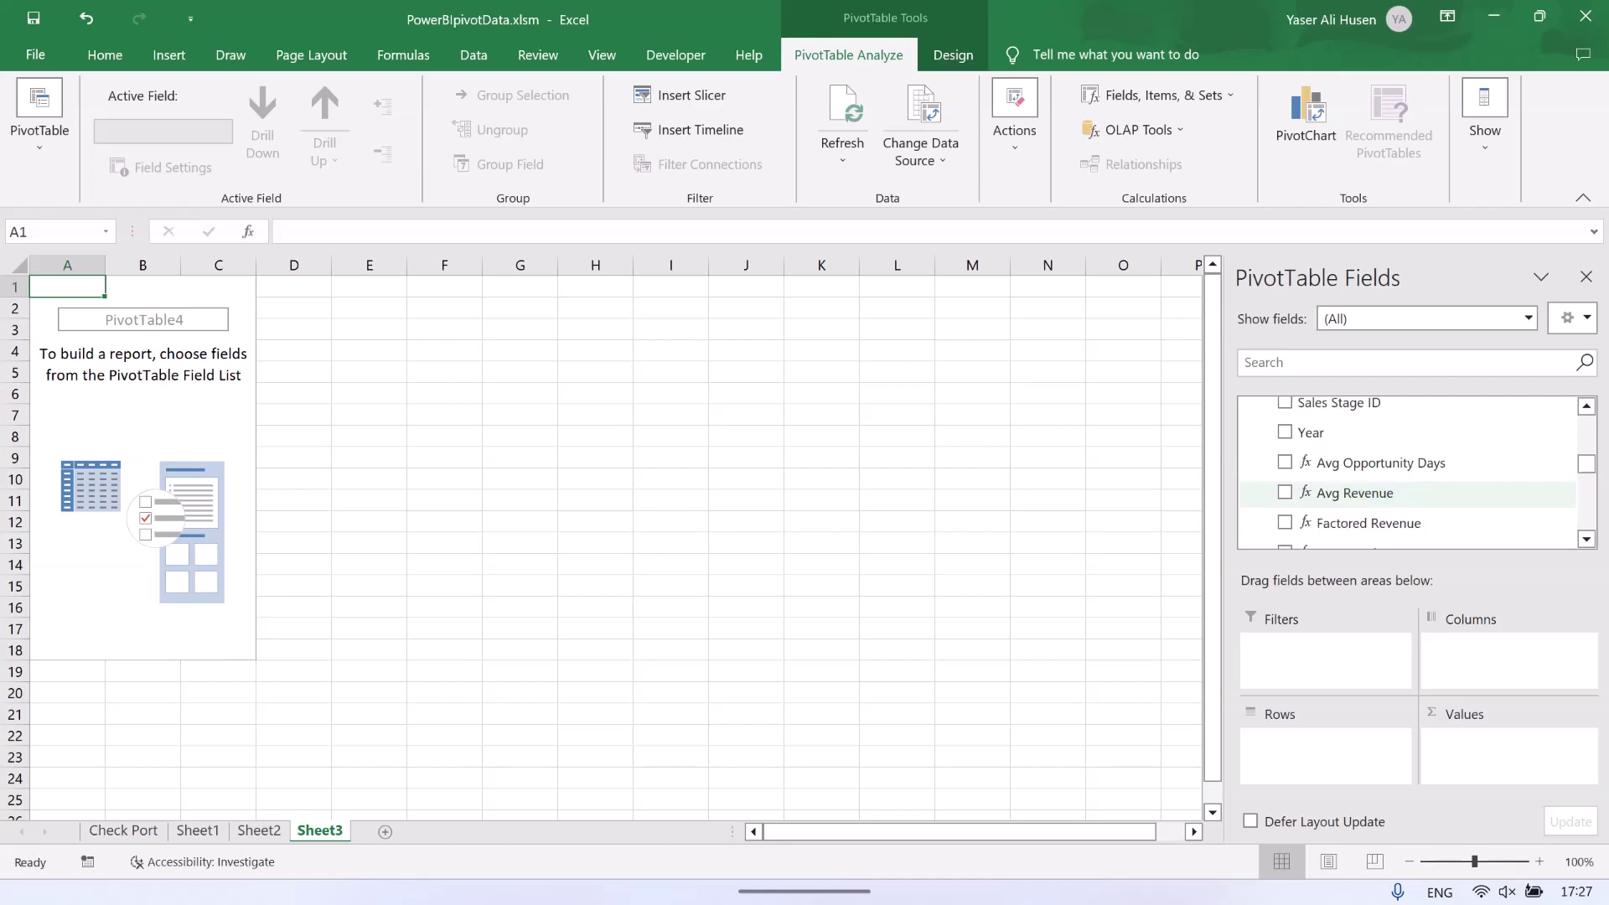
{"action": "scroll", "coordinate": [1424, 497], "scroll_direction": "down", "scroll_amount": 2}
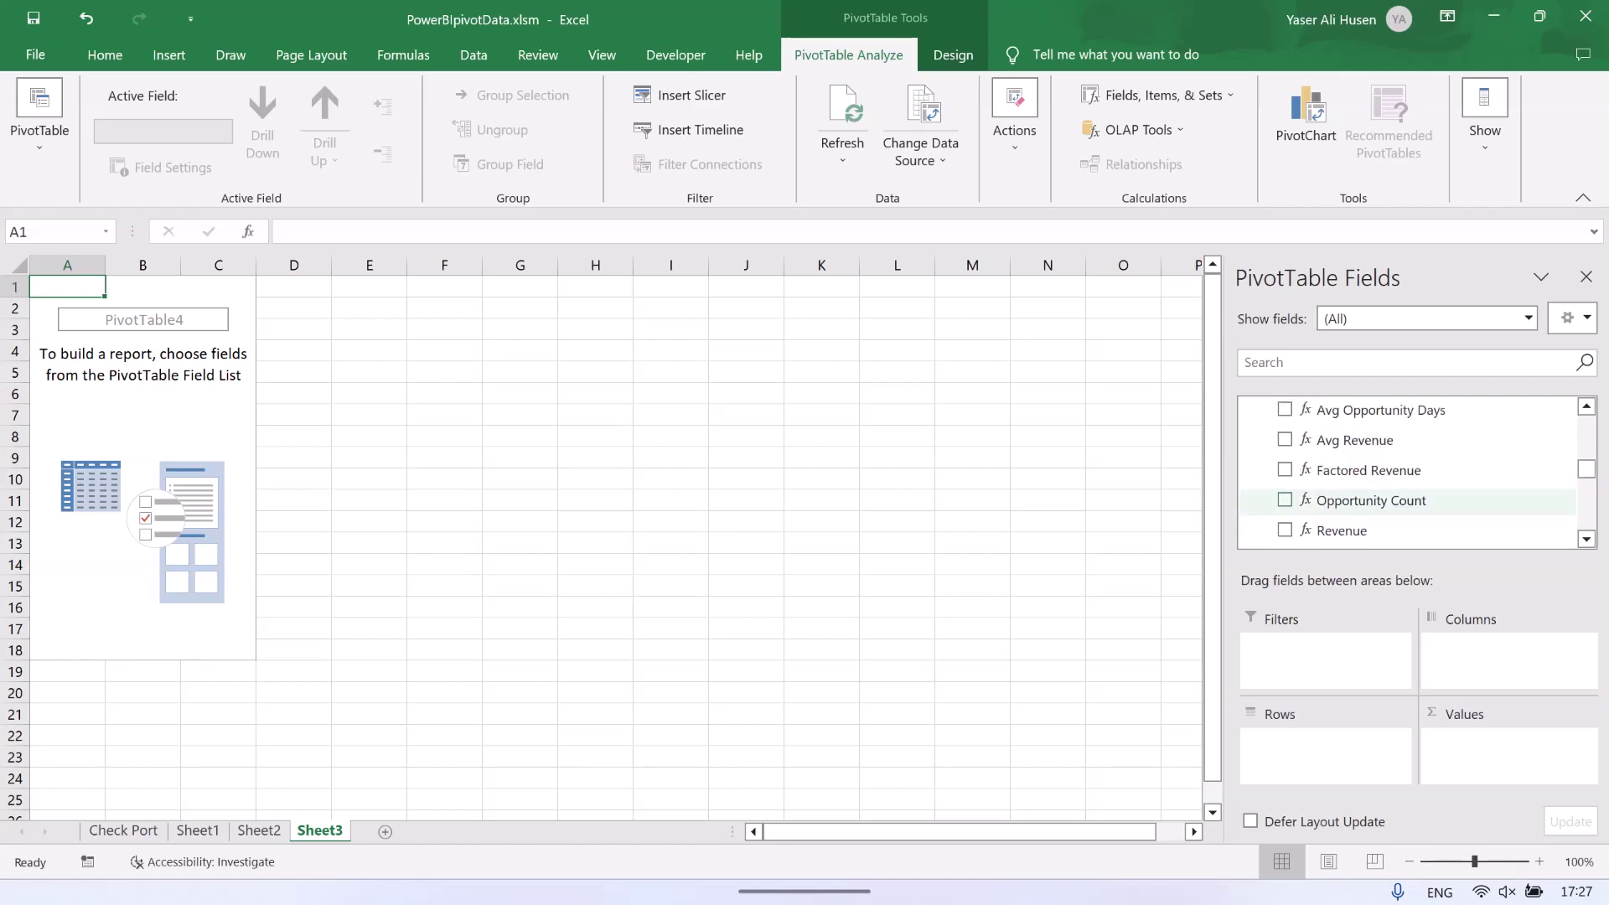
{"action": "left_click", "coordinate": [1284, 500]}
{"action": "scroll", "coordinate": [1425, 500], "scroll_direction": "down", "scroll_amount": 3}
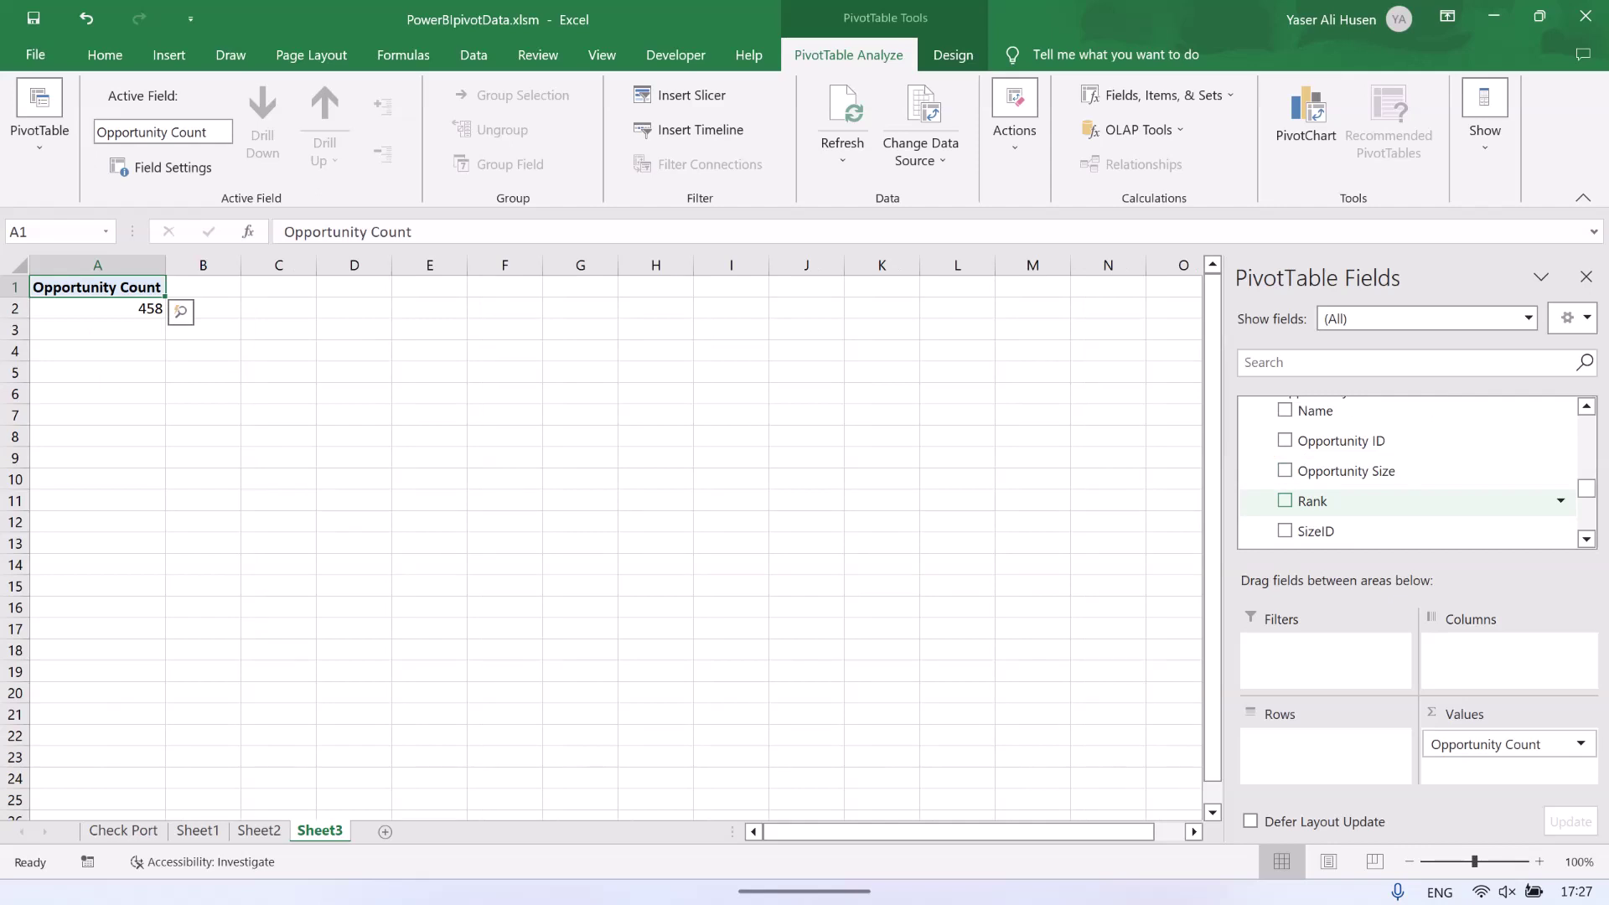
{"action": "scroll", "coordinate": [1424, 501], "scroll_direction": "down", "scroll_amount": 5}
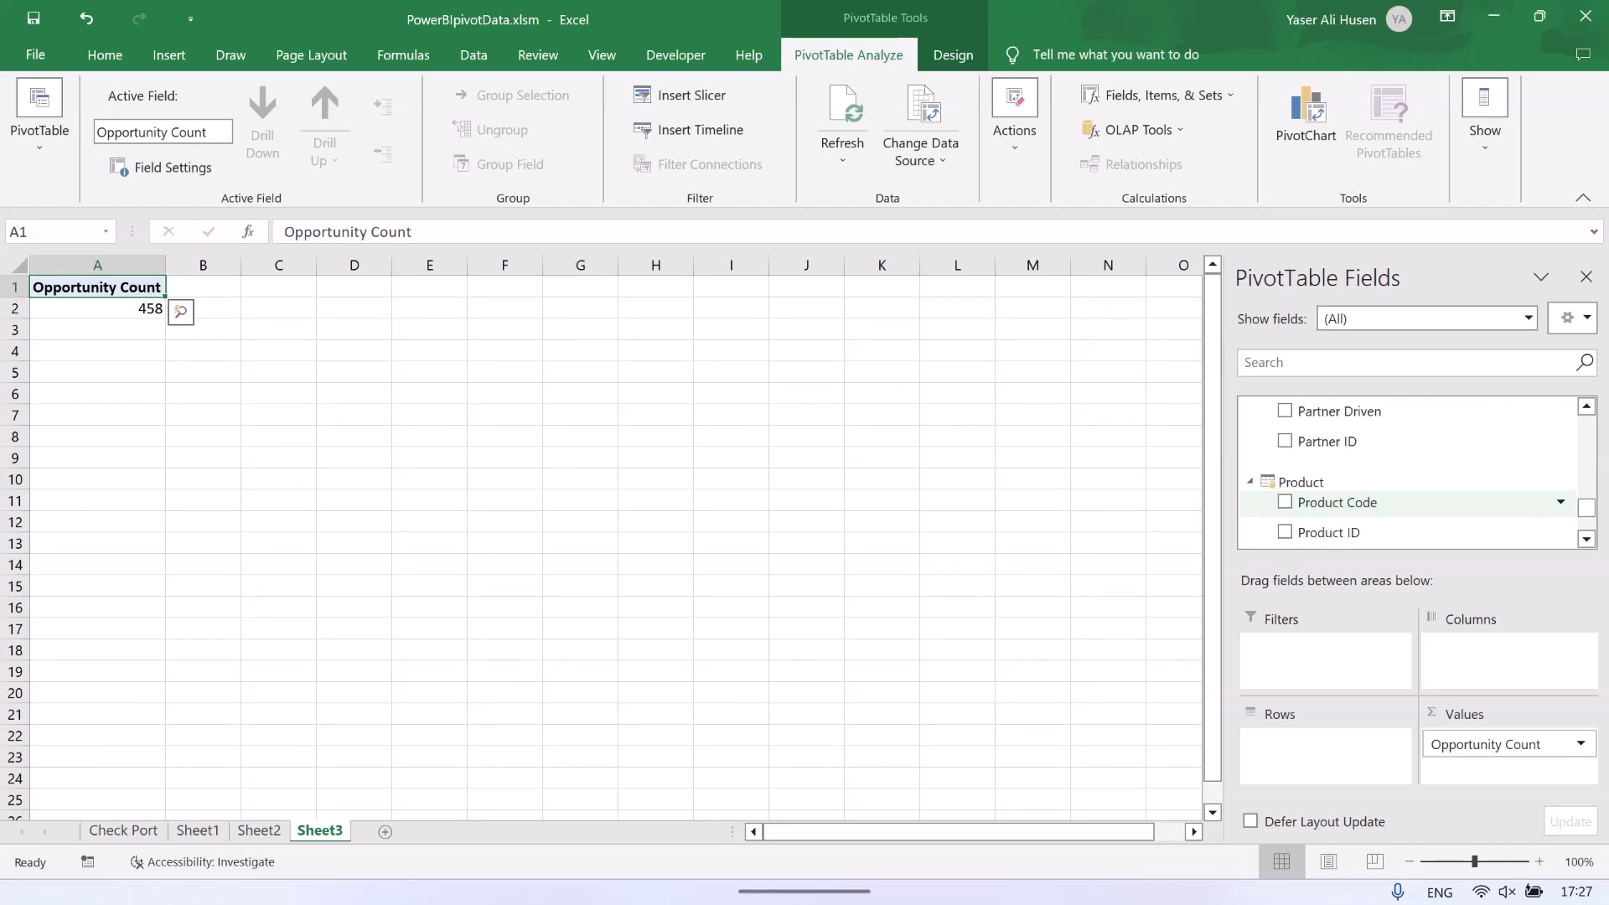
{"action": "scroll", "coordinate": [1425, 495], "scroll_direction": "down", "scroll_amount": 3}
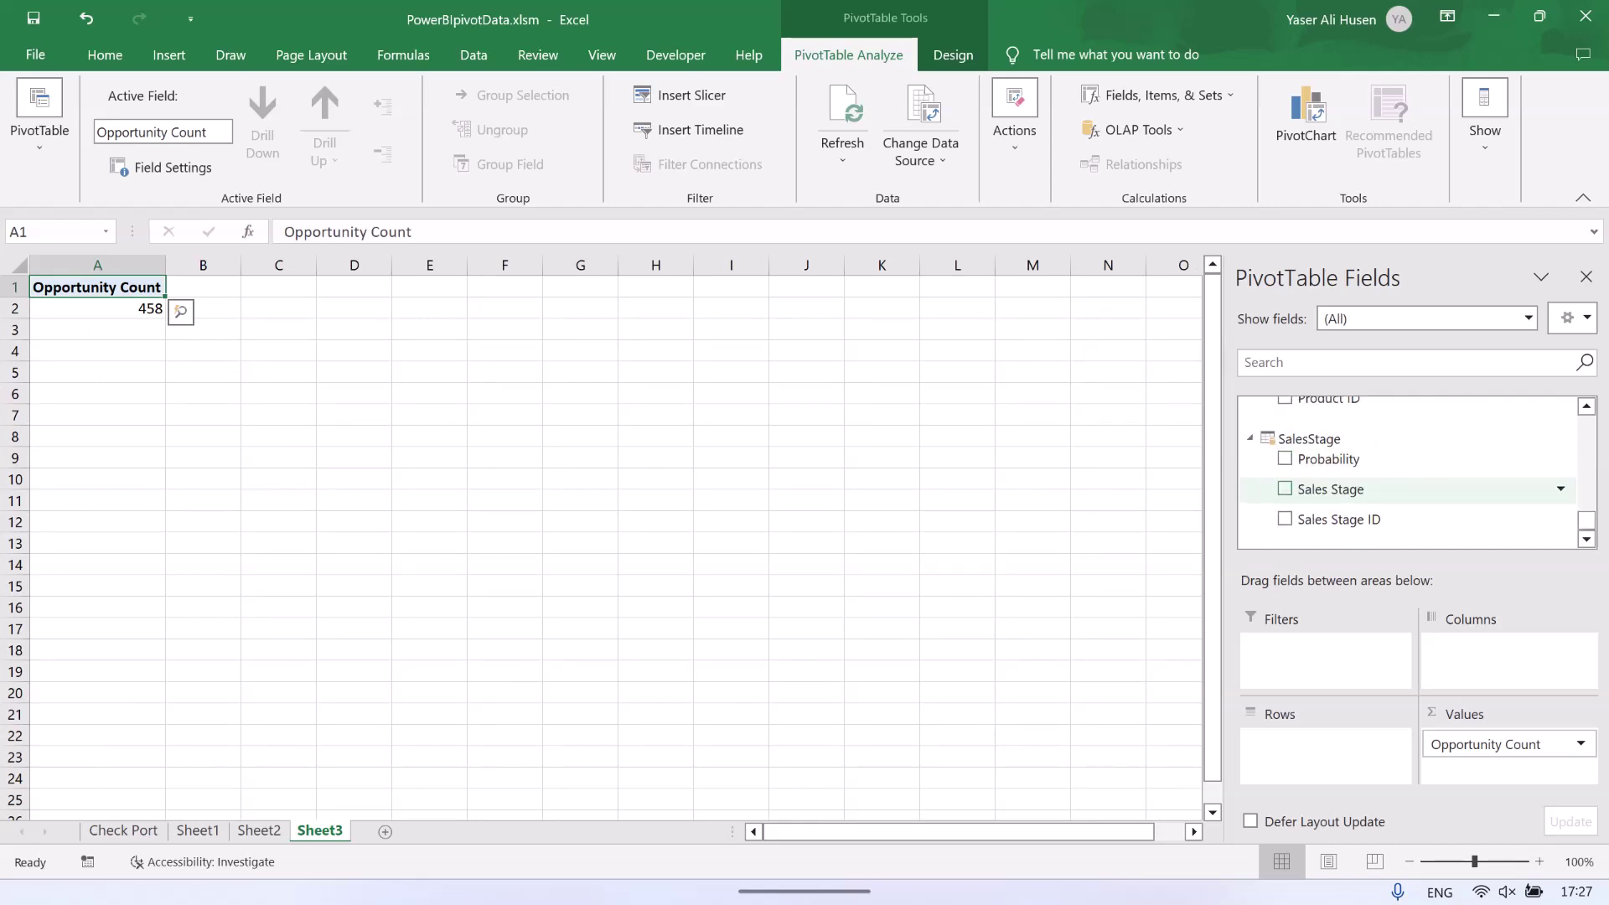
{"action": "left_click", "coordinate": [1285, 489]}
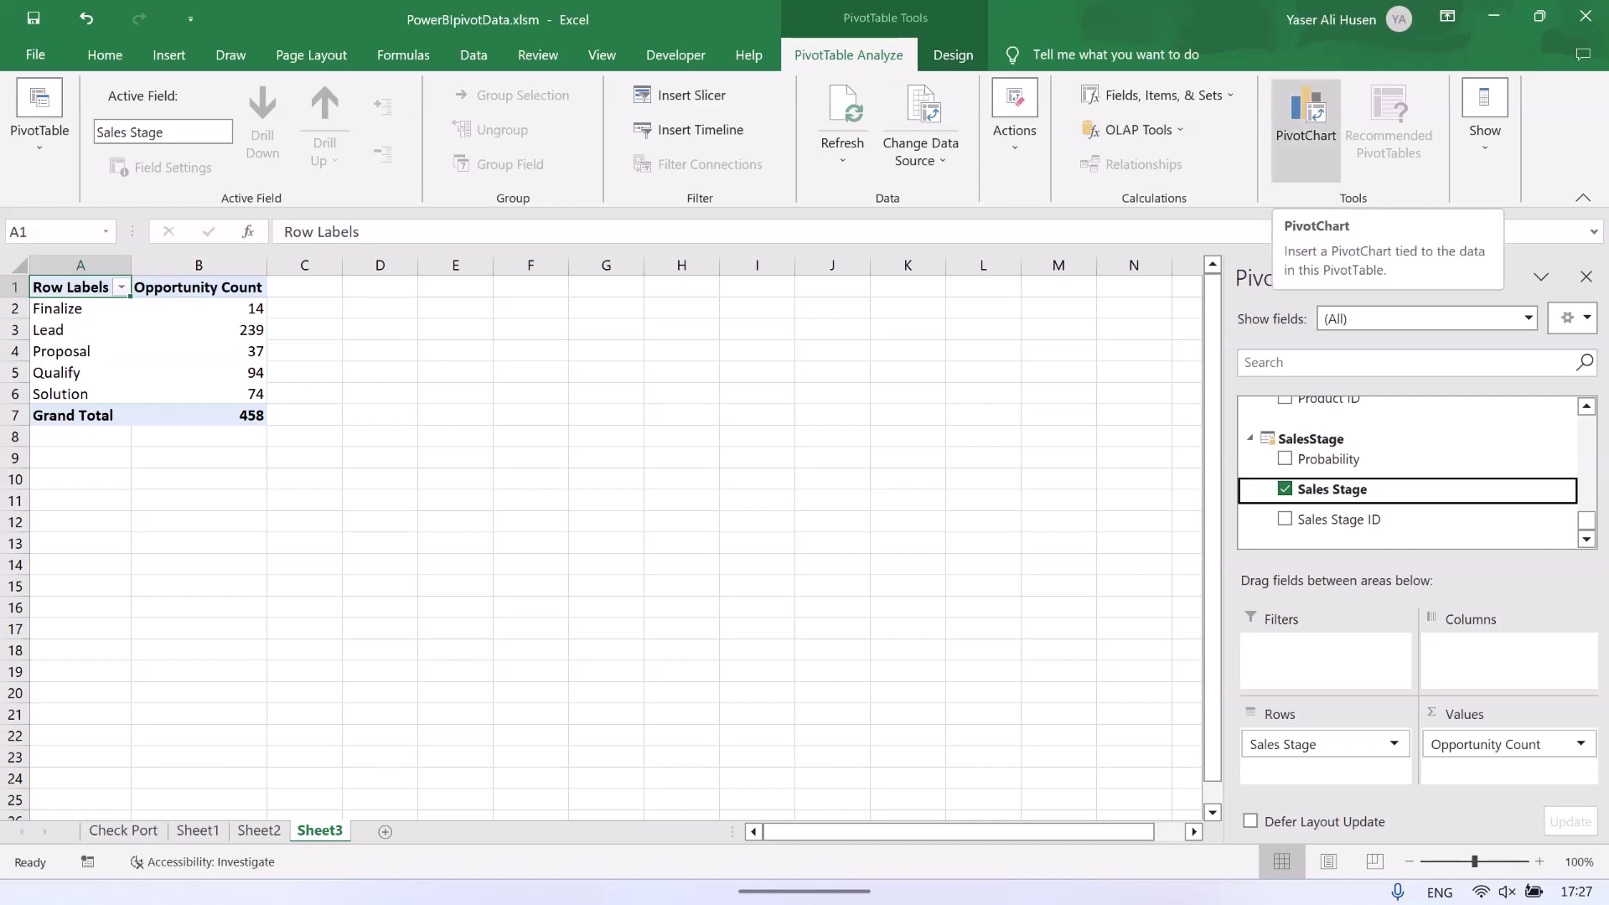
Insert a clustered bar PivotChart of Opportunity Count by Sales Stage and place it beside the PivotTable, level with the first row.
{"action": "left_click", "coordinate": [1306, 117]}
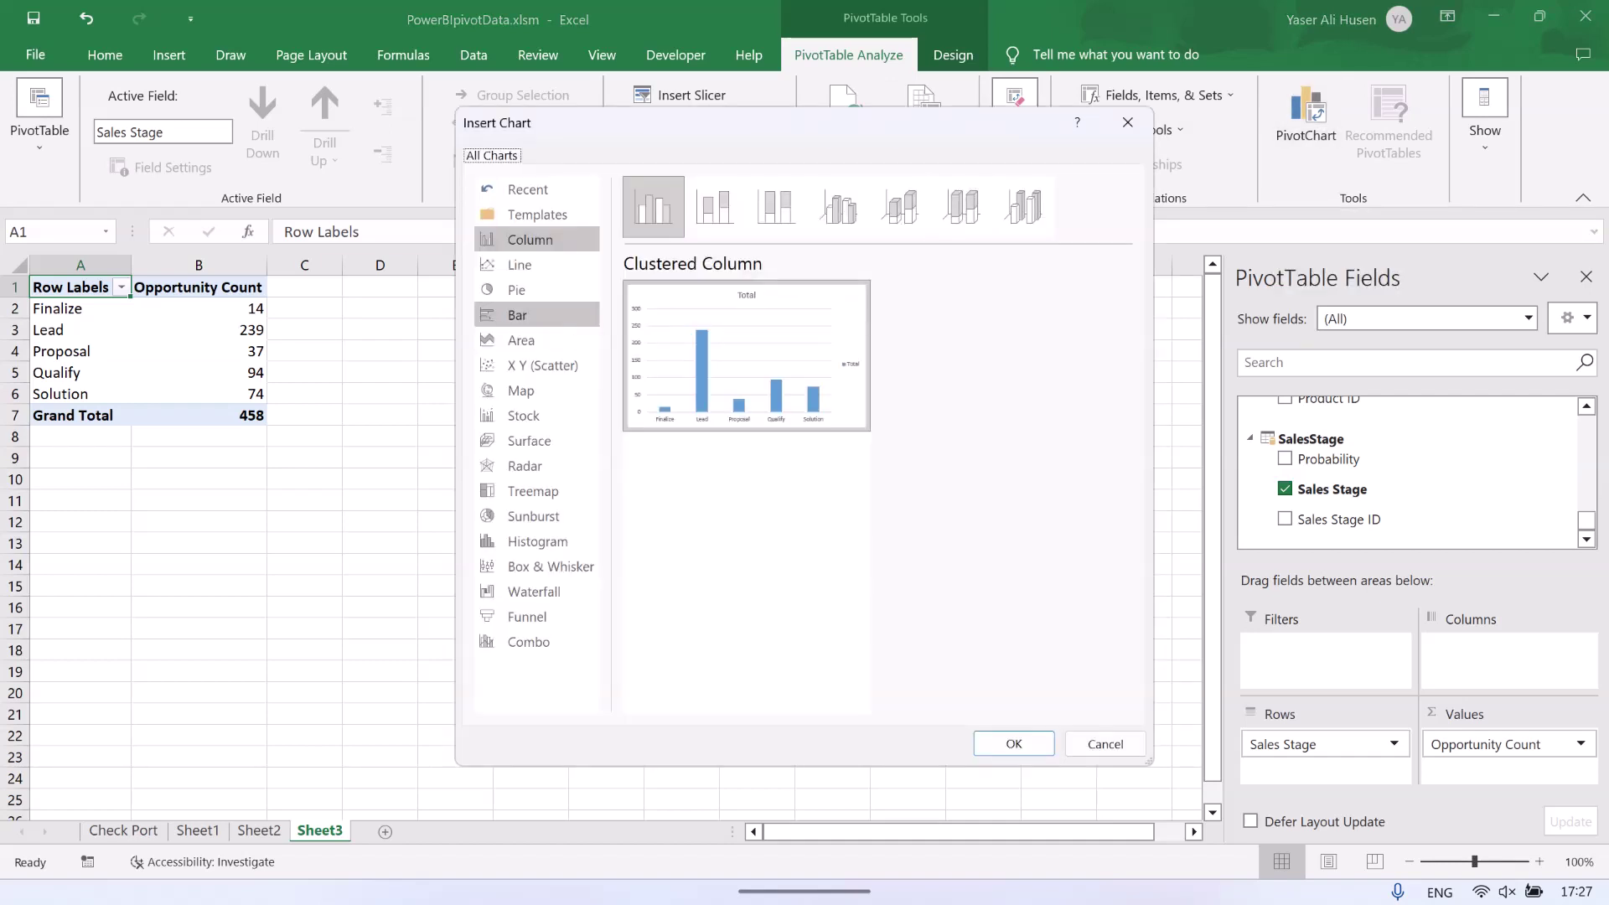
{"action": "left_click", "coordinate": [536, 314]}
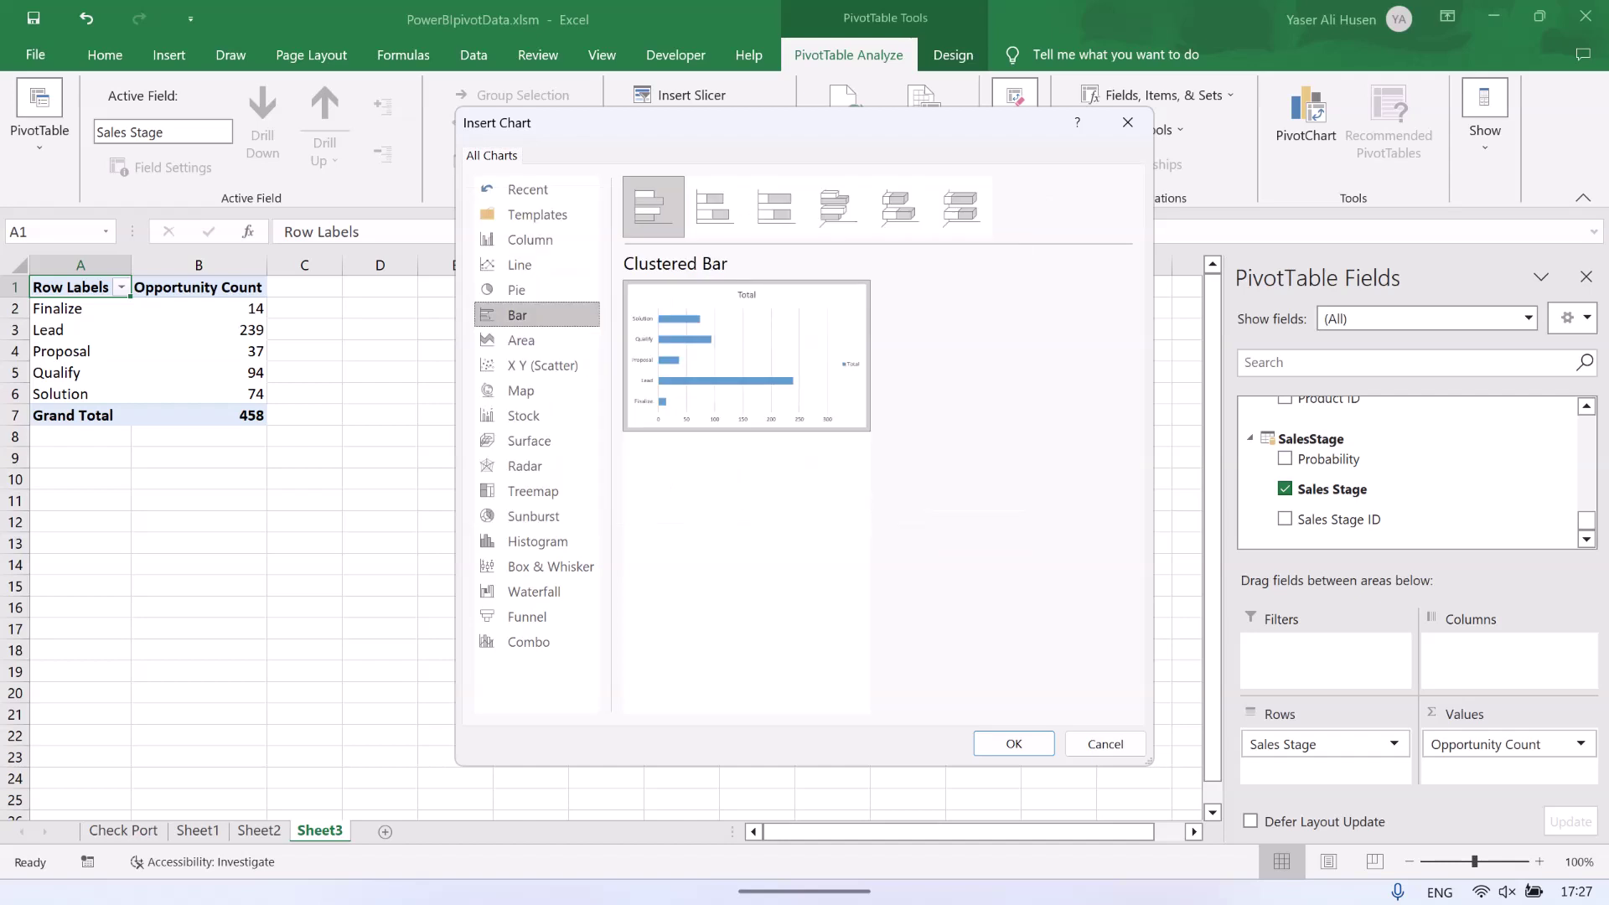
{"action": "left_click", "coordinate": [1014, 743]}
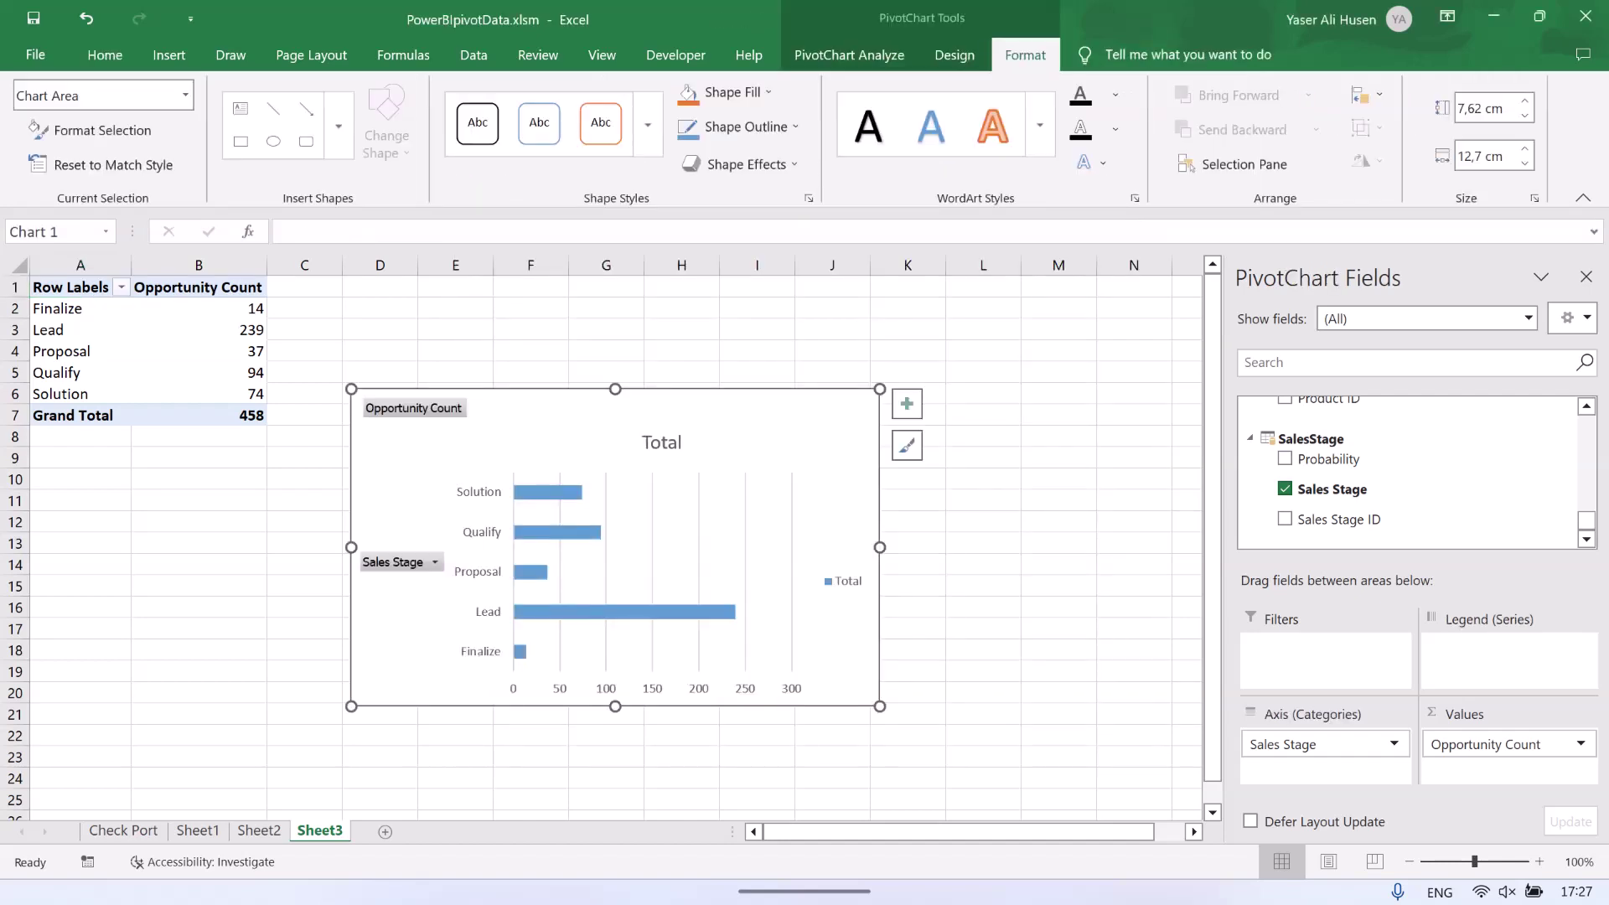
{"action": "left_click_drag", "start_coordinate": [836, 457], "coordinate": [830, 358]}
{"action": "left_click", "coordinate": [982, 436]}
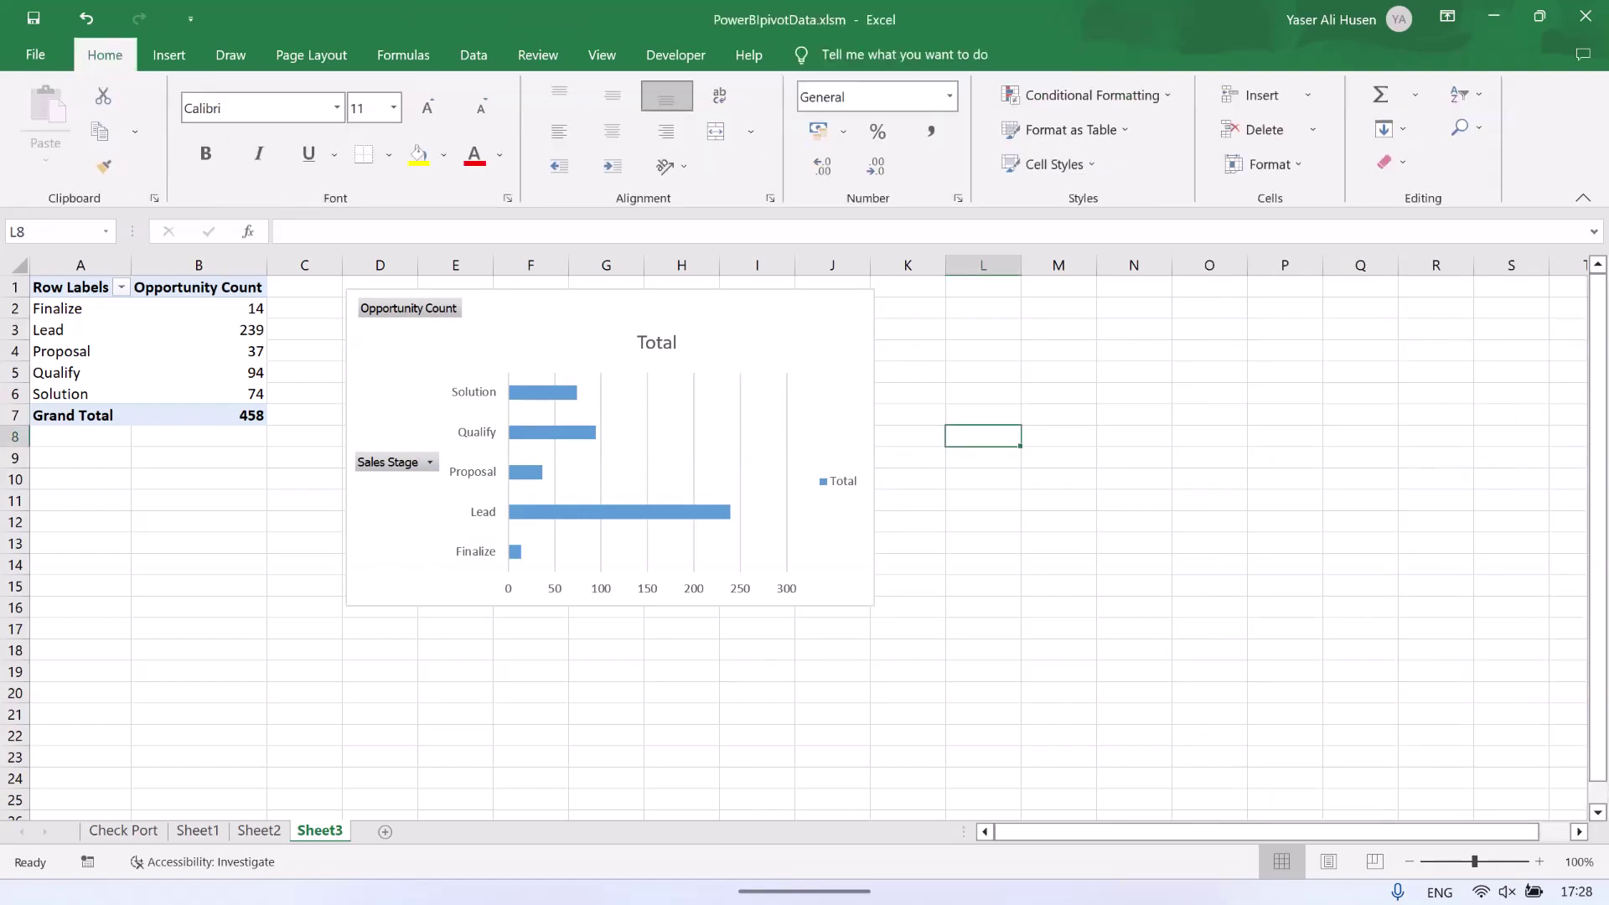
Switch to the Power BI report and examine the options in its Product Code slicer.
{"action": "key", "text": "alt+Tab"}
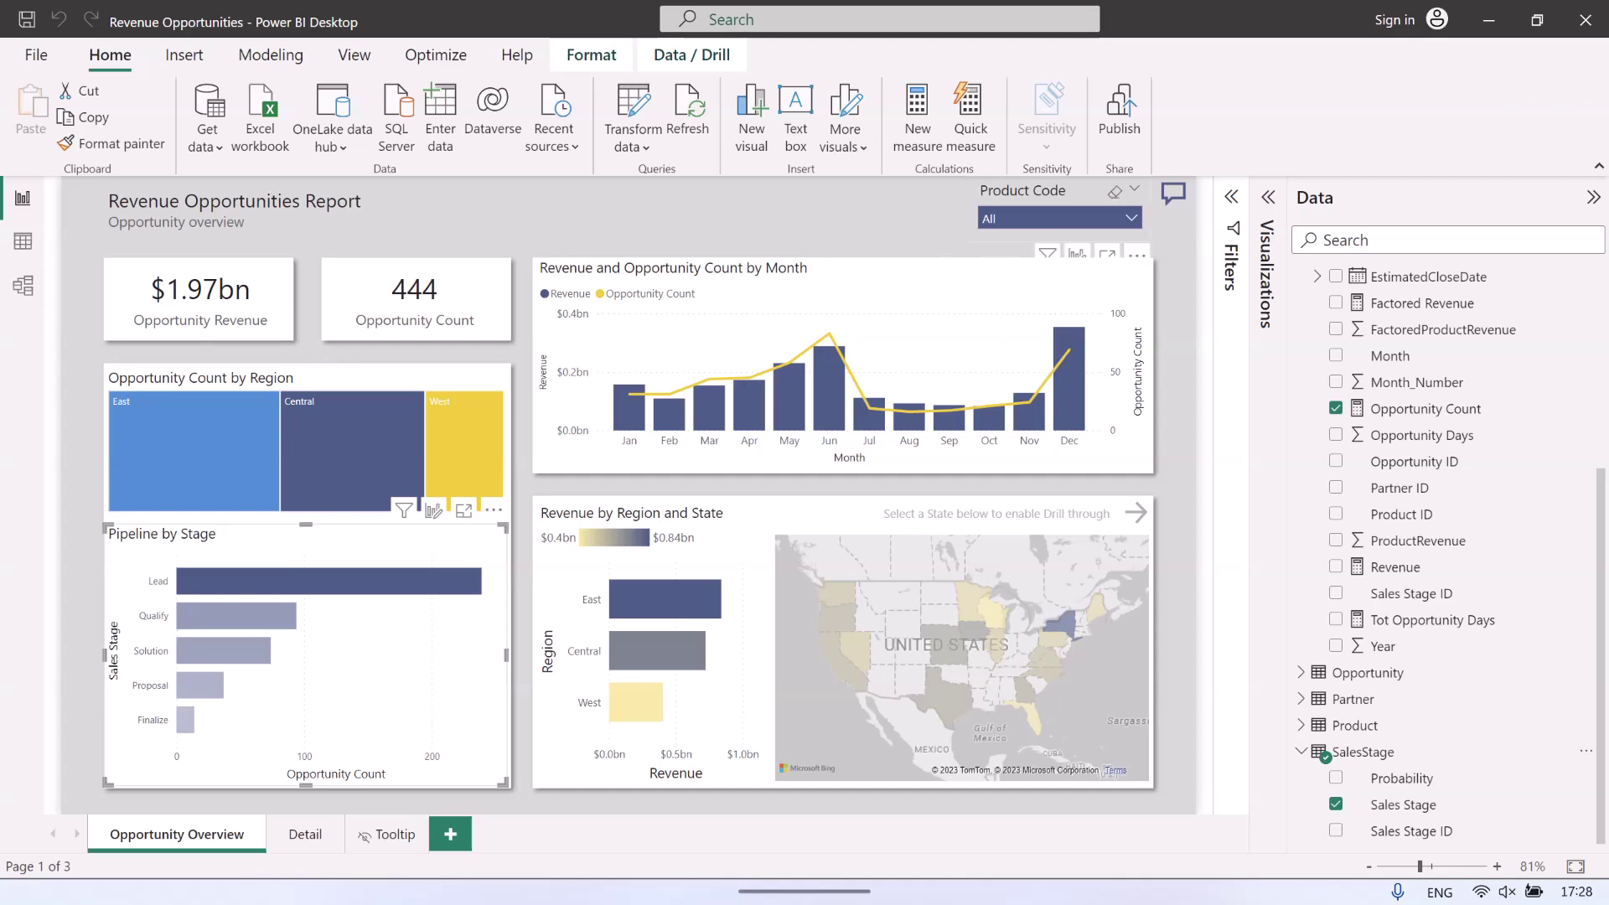
{"action": "left_click", "coordinate": [1130, 217]}
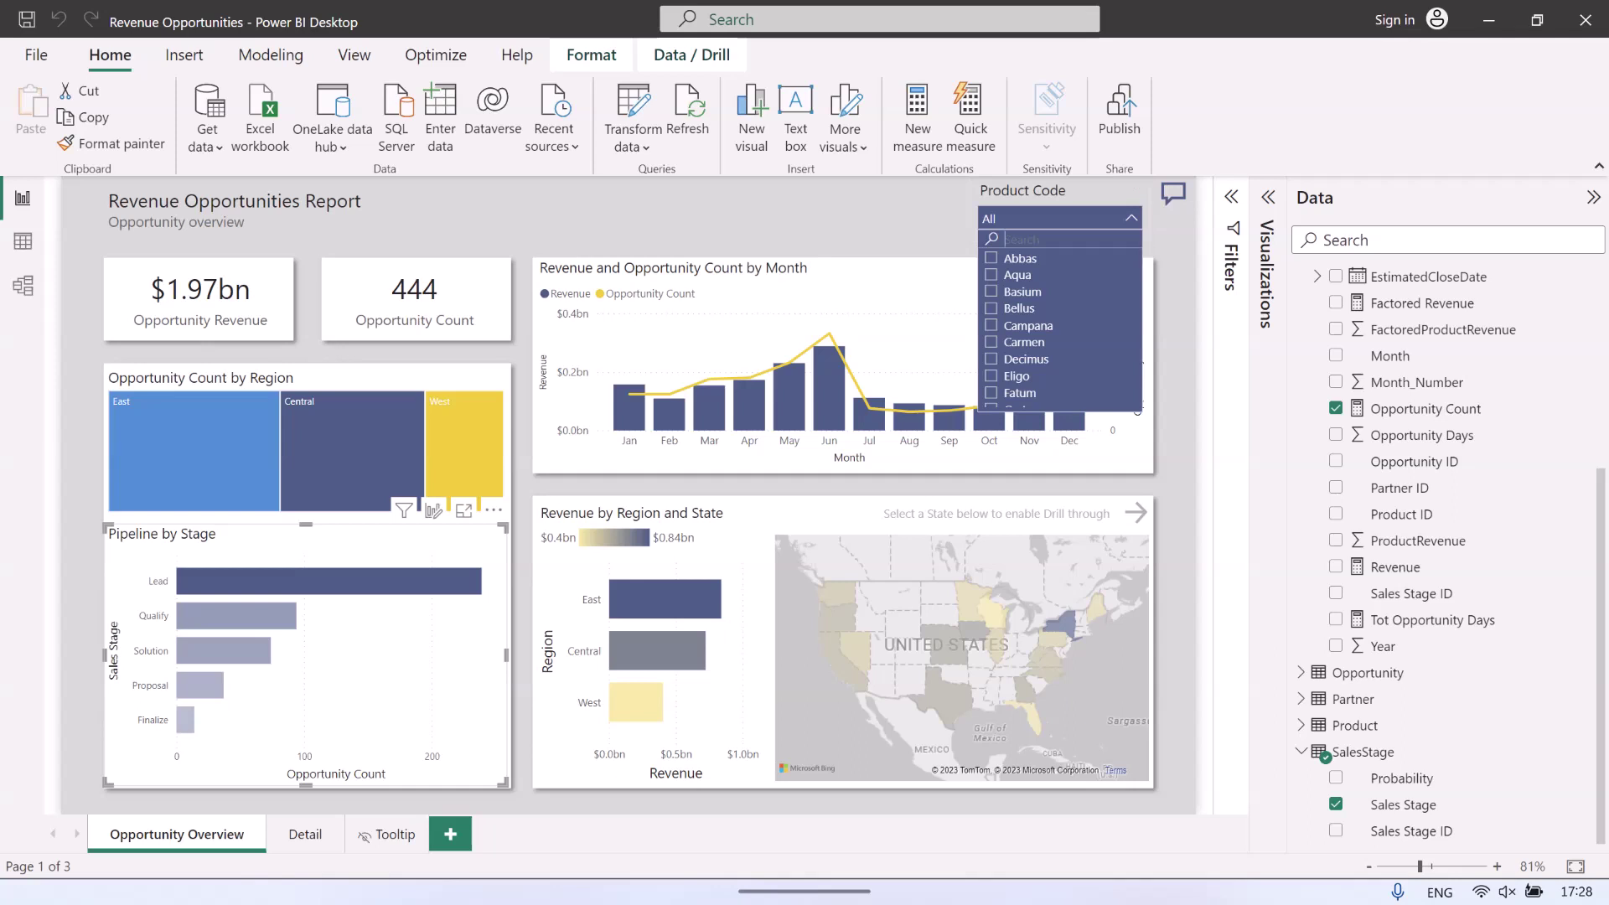
{"action": "key", "text": "Escape"}
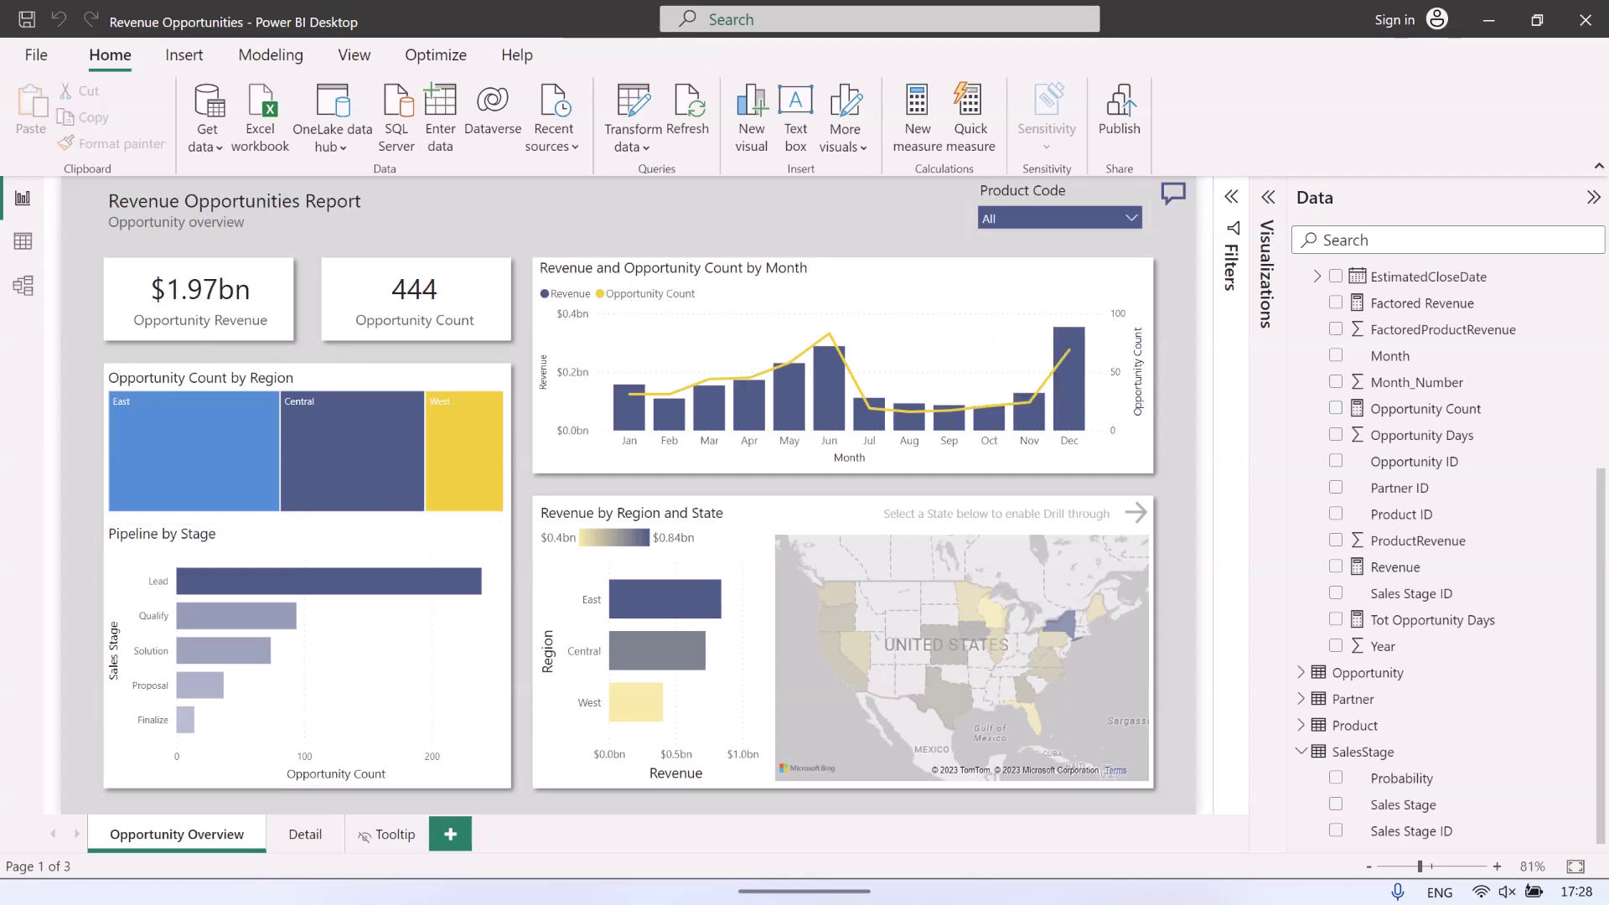
{"action": "left_click", "coordinate": [1131, 218]}
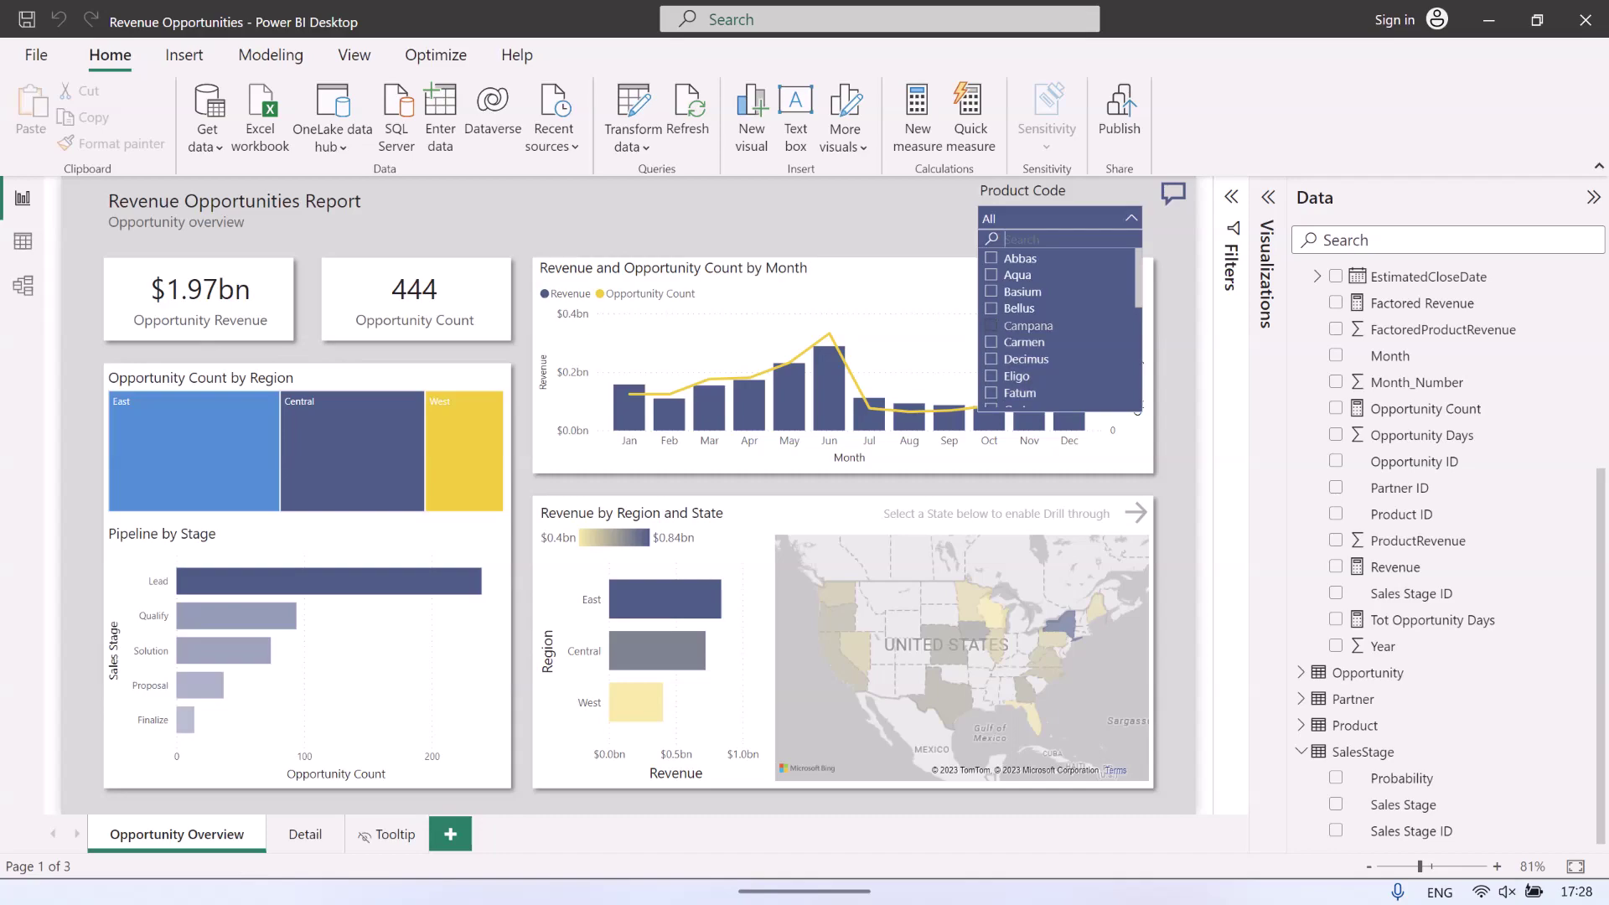
{"action": "left_click", "coordinate": [1132, 218]}
Switch to the Excel workbook and select the monthly PivotTable on Sheet1 to show its field list.
{"action": "key", "text": "alt+Tab"}
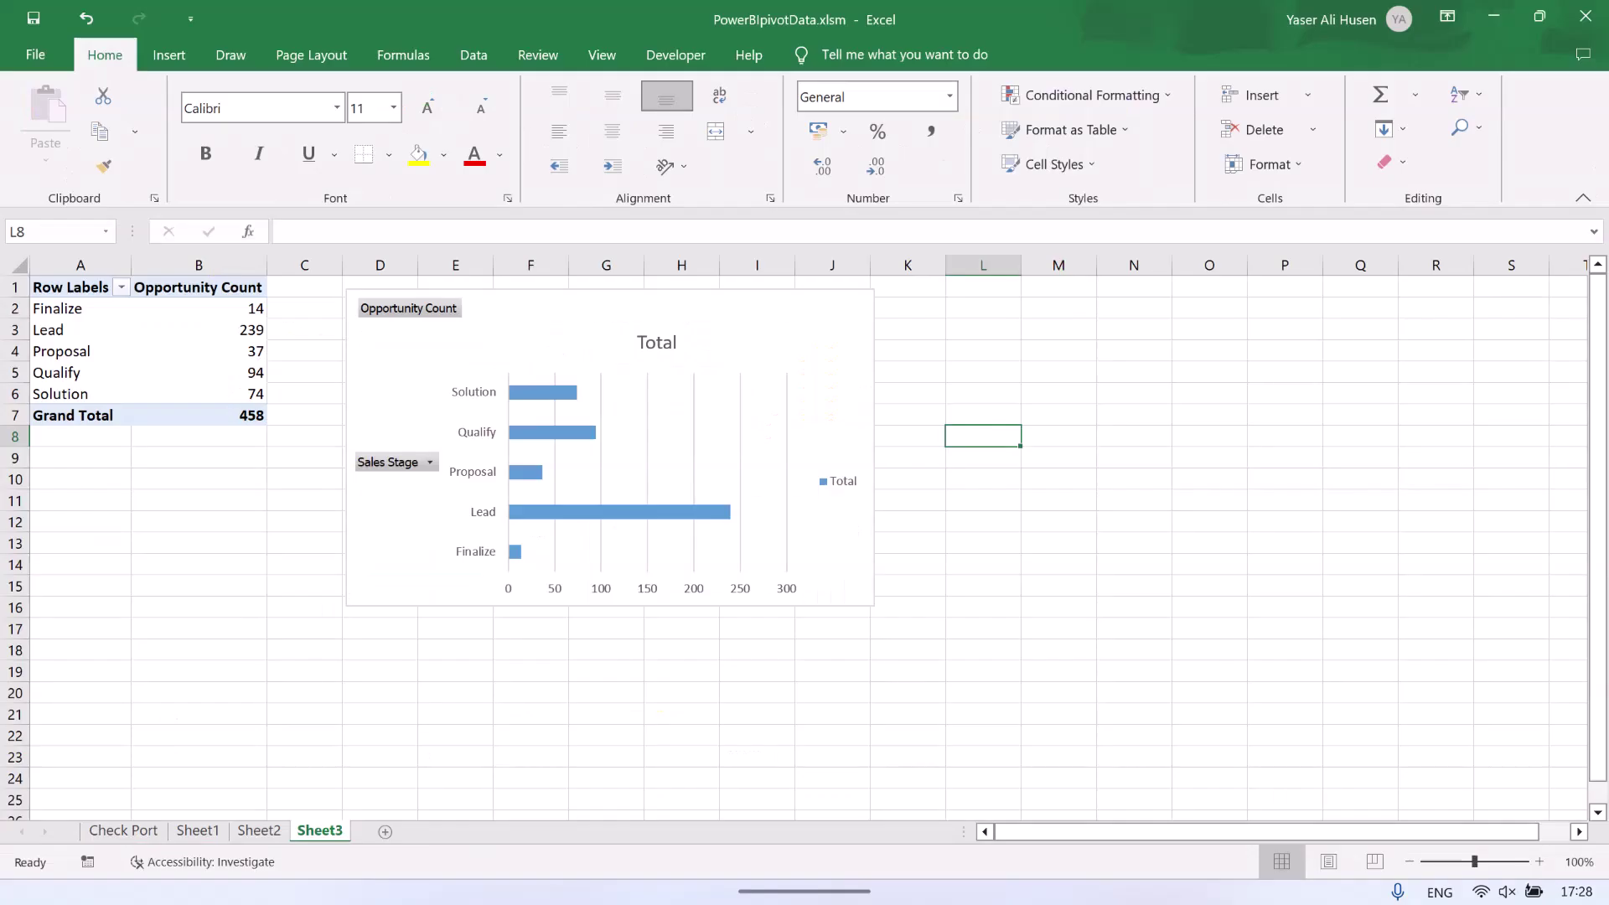
{"action": "left_click", "coordinate": [197, 830]}
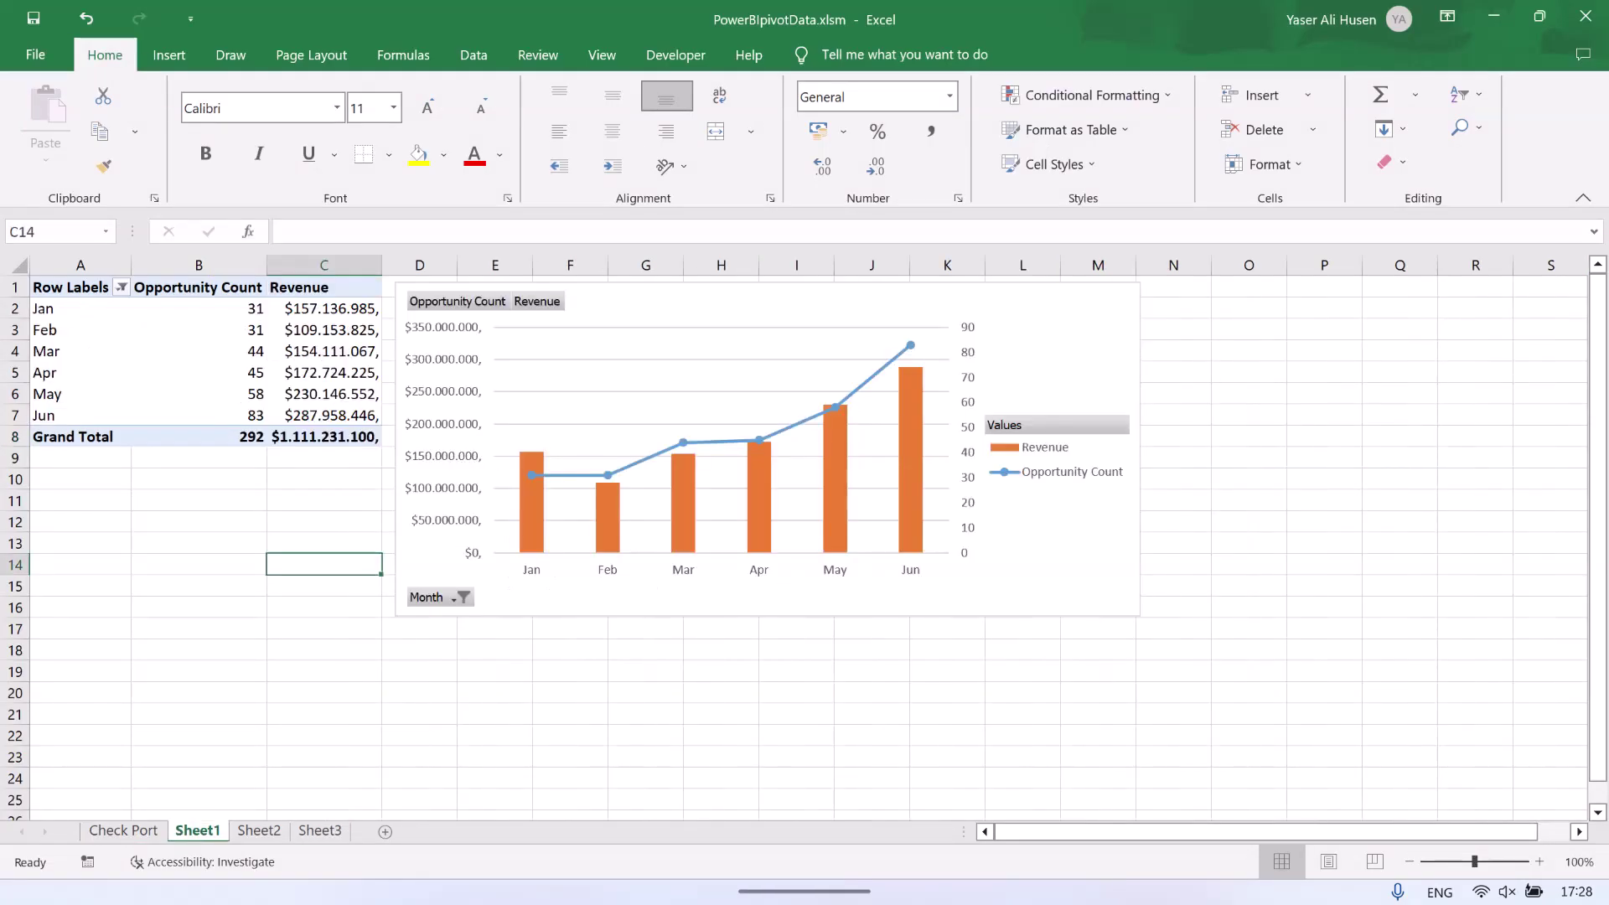
{"action": "left_click", "coordinate": [71, 286]}
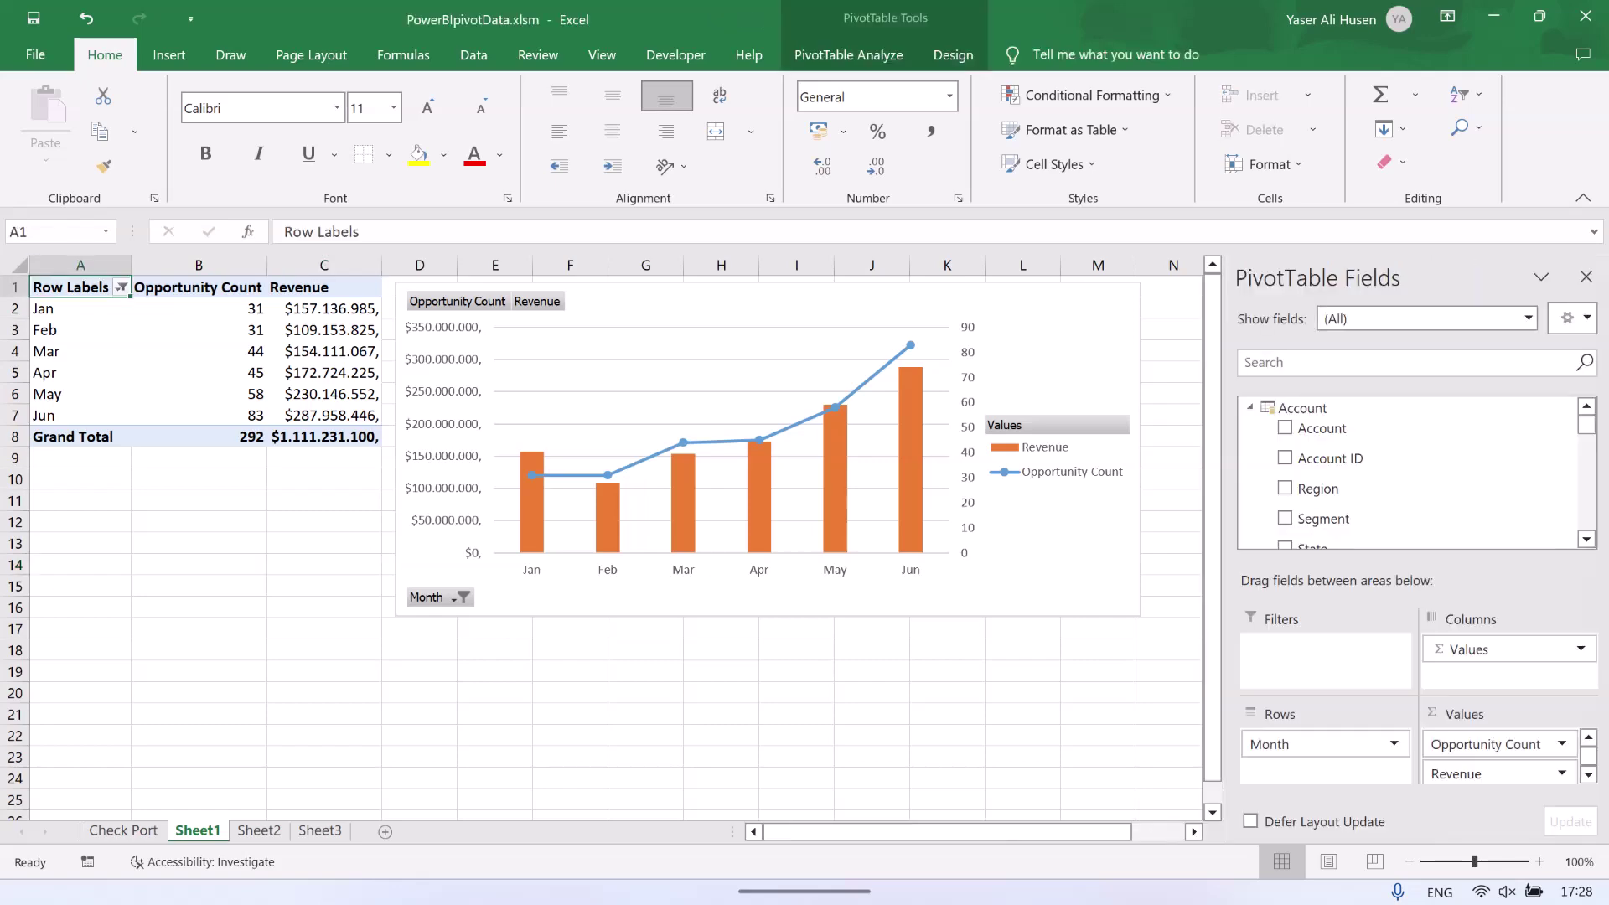
Switch to the Power BI report and check which table and field feed the Product Code slicer.
{"action": "key", "text": "alt+Tab"}
{"action": "scroll", "coordinate": [1447, 593], "scroll_direction": "up", "scroll_amount": 4}
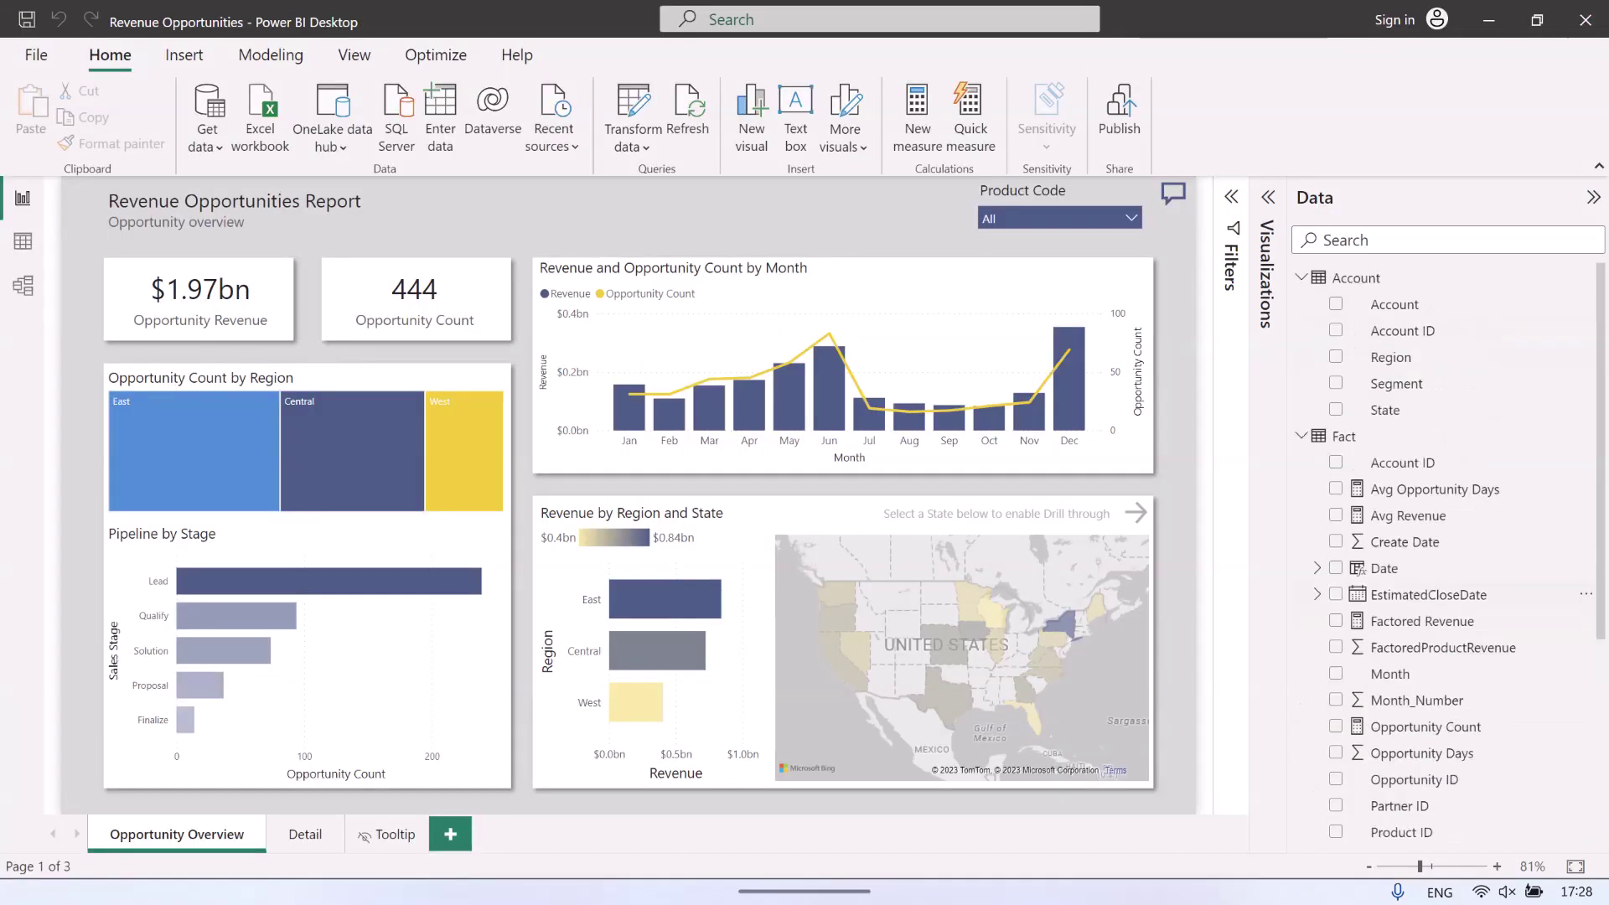
{"action": "left_click", "coordinate": [1130, 218]}
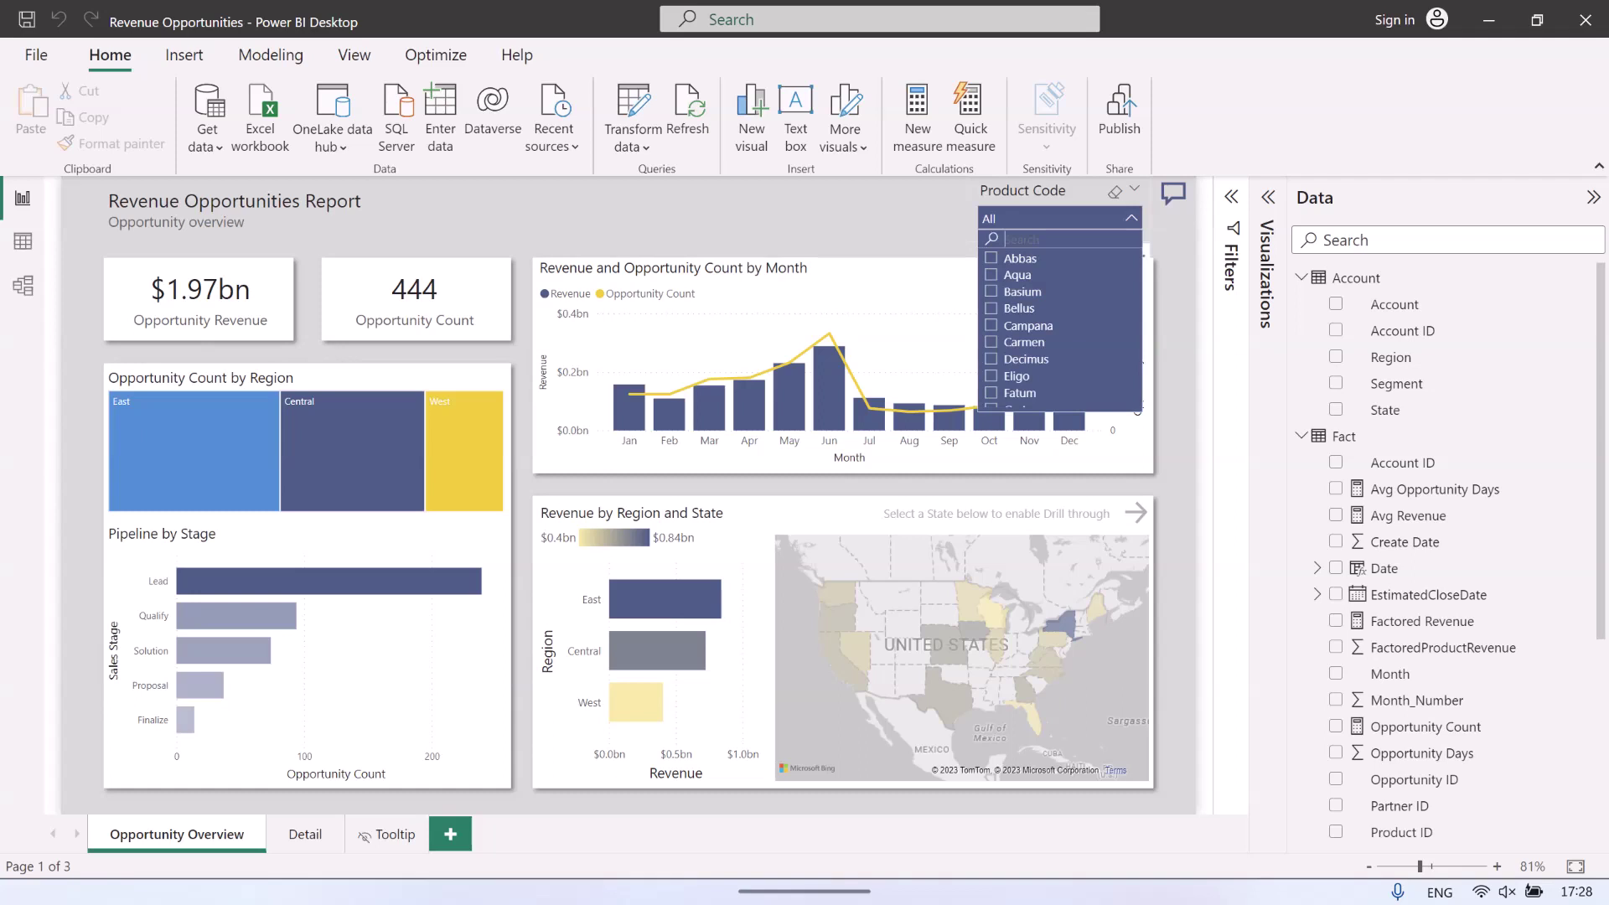
{"action": "scroll", "coordinate": [1447, 542], "scroll_direction": "down", "scroll_amount": 4}
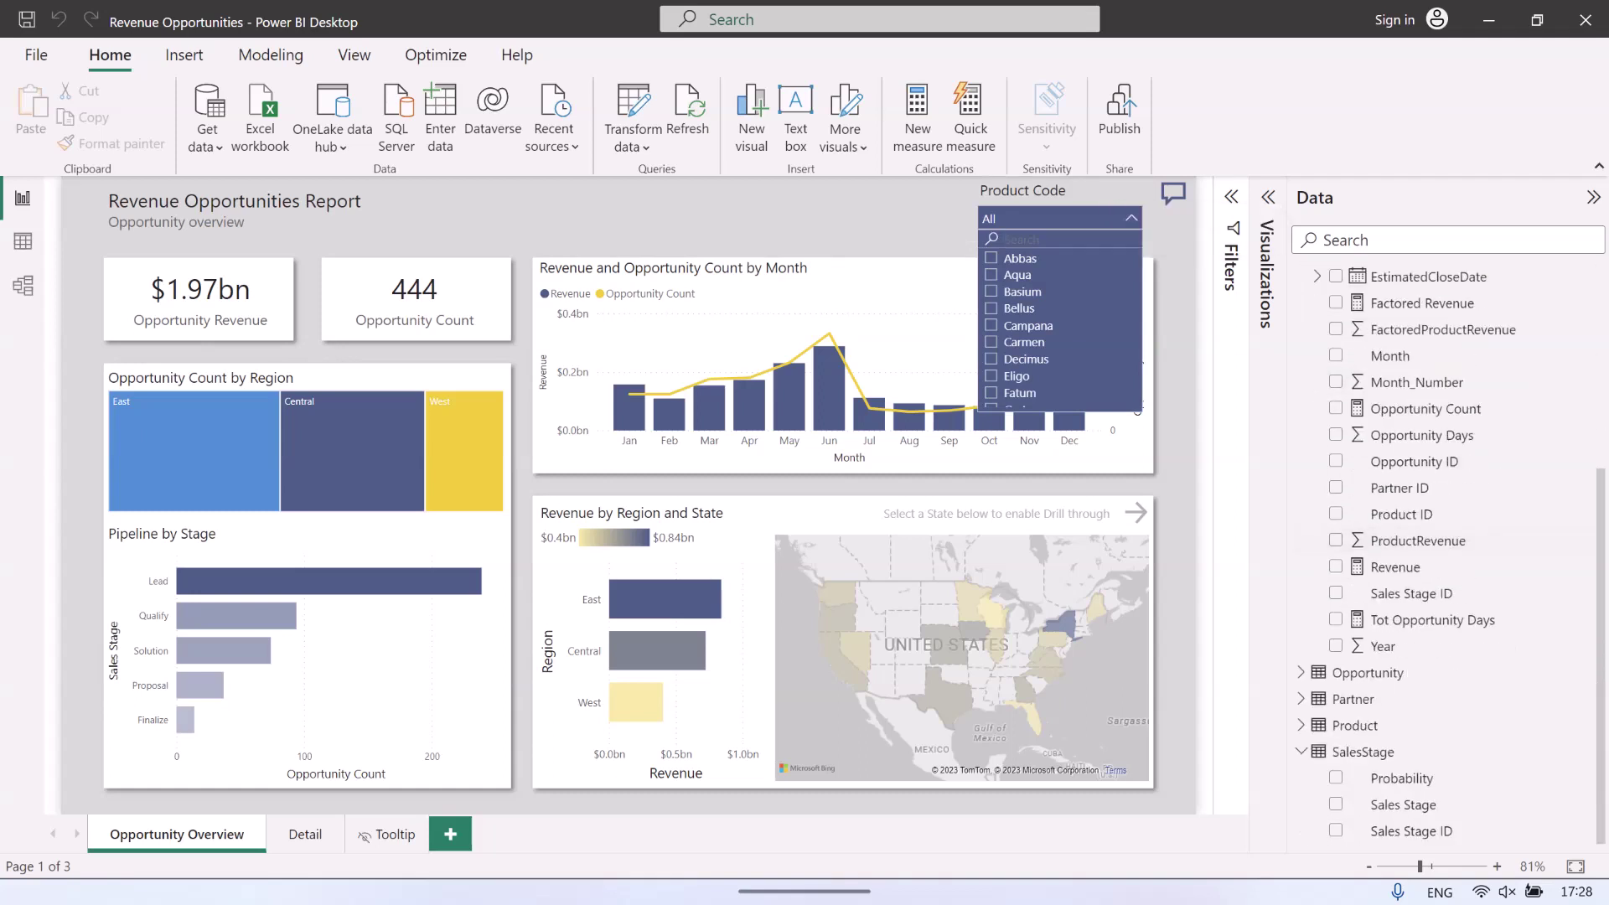
{"action": "left_click", "coordinate": [1131, 218]}
{"action": "left_click", "coordinate": [1059, 191]}
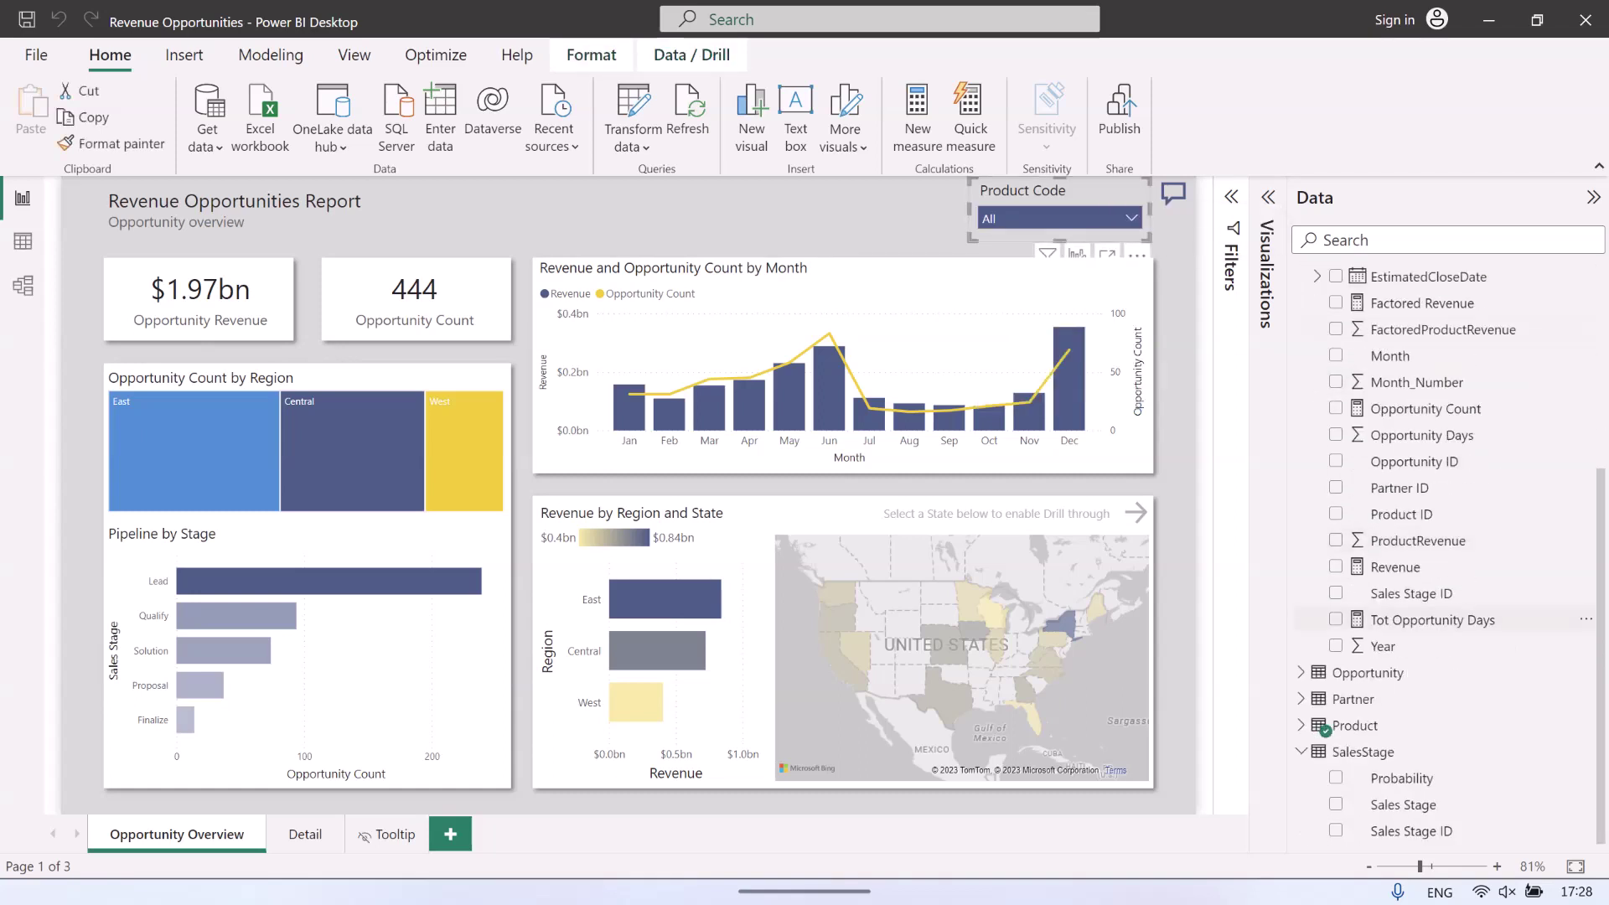
{"action": "left_click", "coordinate": [1301, 725]}
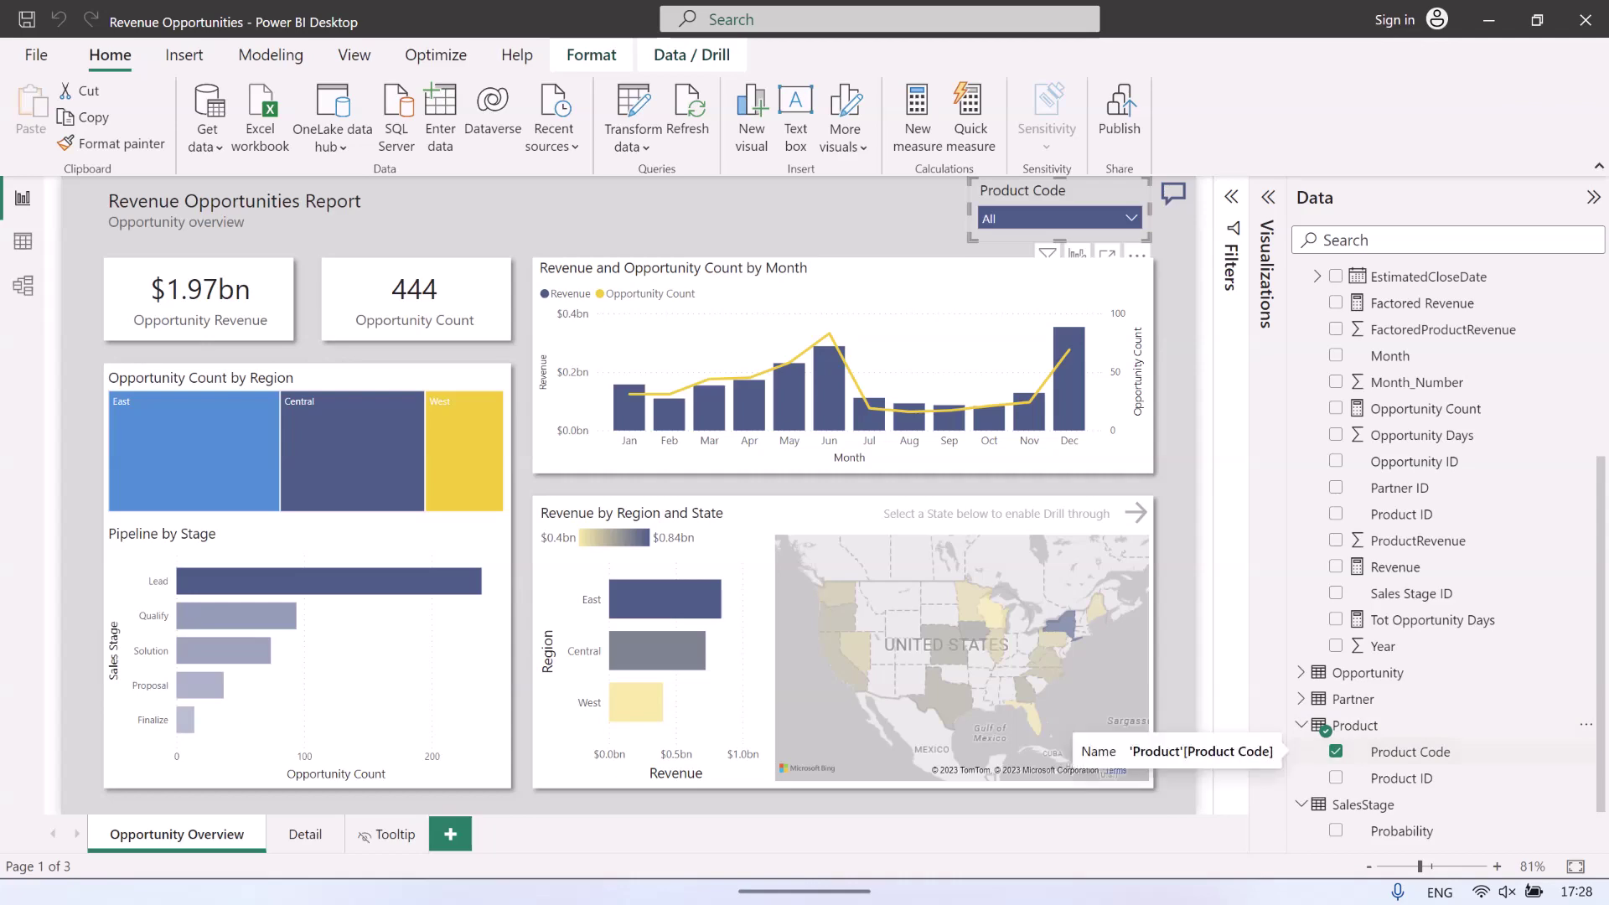
Switch to the Excel workbook and add Product Code from the Product table as a report filter on the Sheet1 PivotTable.
{"action": "key", "text": "alt+Tab"}
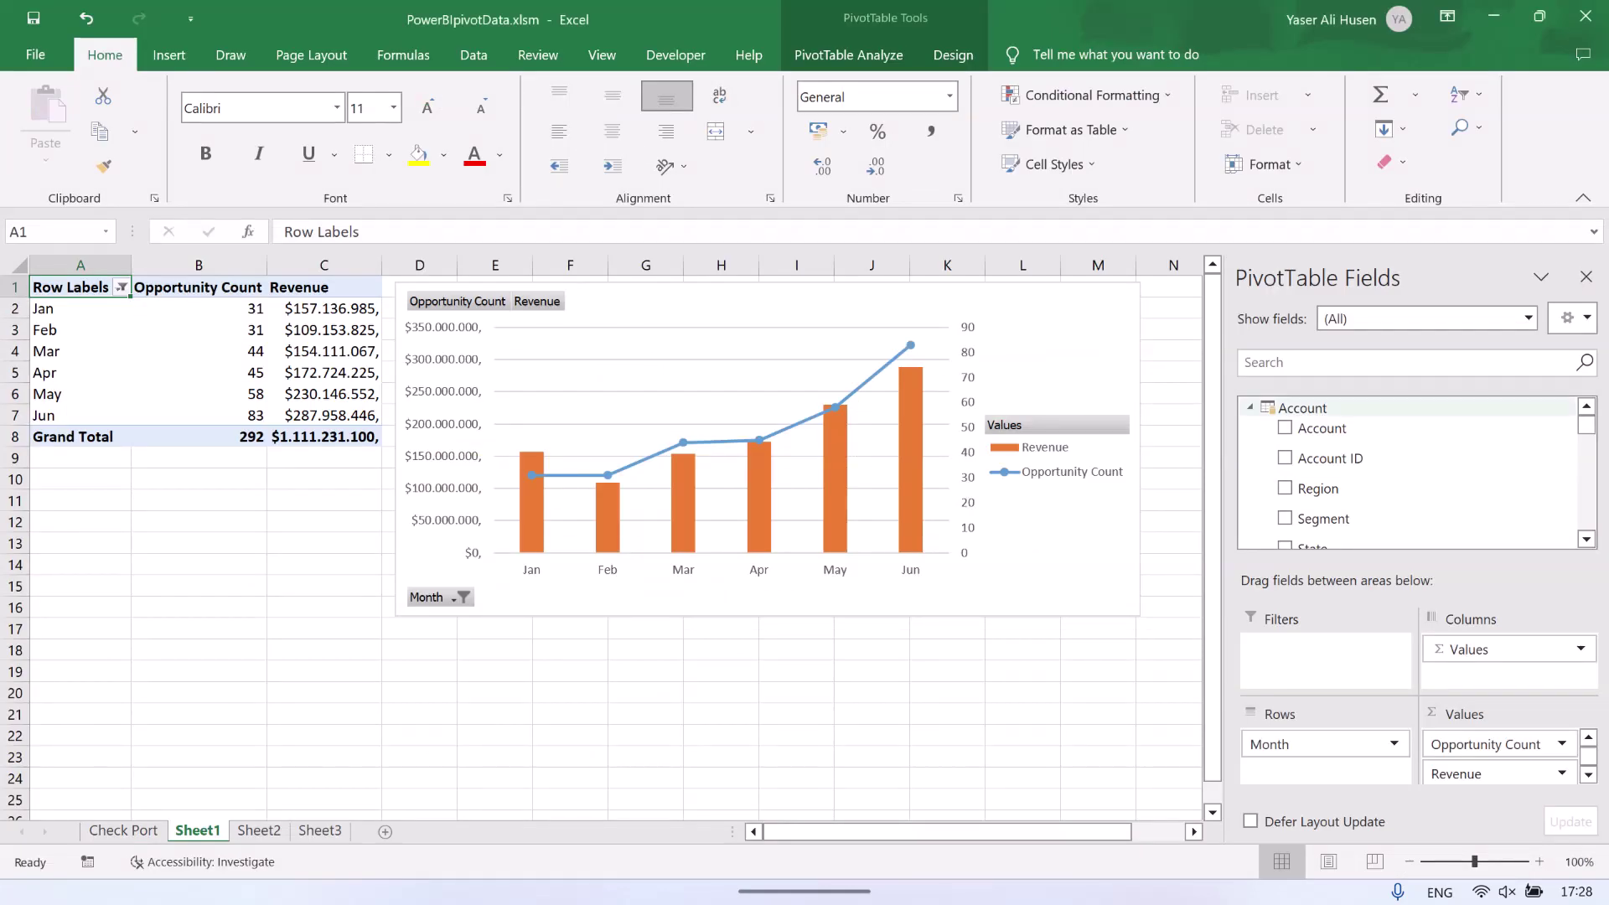
{"action": "left_click", "coordinate": [1249, 407]}
{"action": "left_click", "coordinate": [1249, 441]}
{"action": "left_click", "coordinate": [1249, 476]}
{"action": "left_click", "coordinate": [1250, 512]}
{"action": "scroll", "coordinate": [1408, 470], "scroll_direction": "down", "scroll_amount": 2}
{"action": "scroll", "coordinate": [1458, 460], "scroll_direction": "up", "scroll_amount": 1}
{"action": "left_click", "coordinate": [1458, 460]}
{"action": "left_click_drag", "start_coordinate": [1353, 443], "coordinate": [1325, 658]}
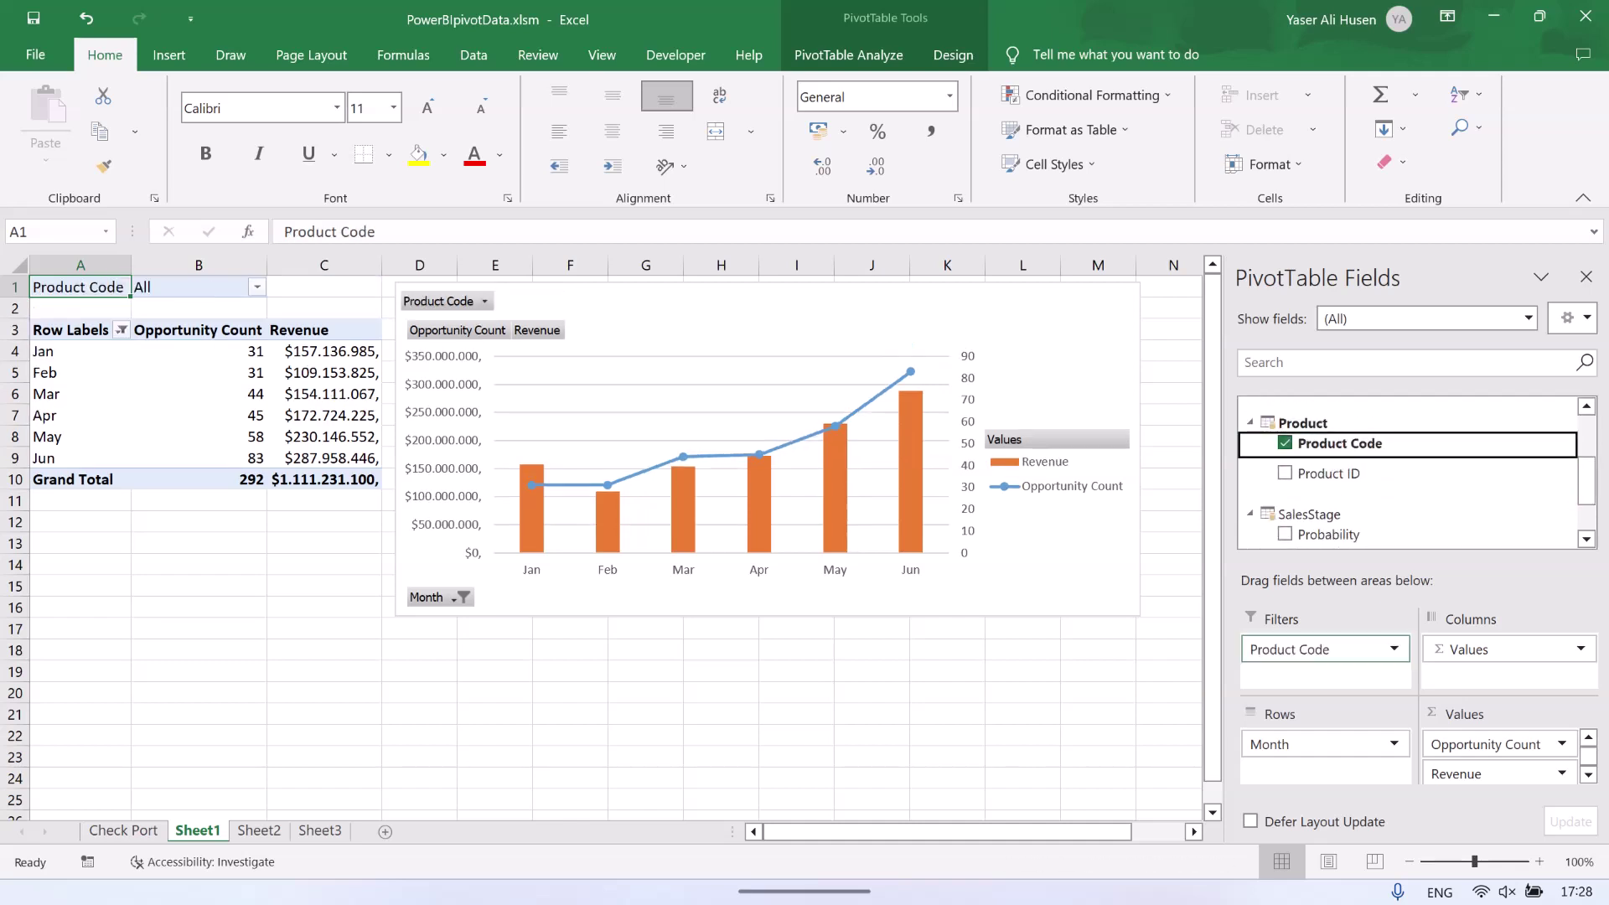
Filter the Sheet1 PivotTable to the product code Abbas.
{"action": "left_click", "coordinate": [257, 286]}
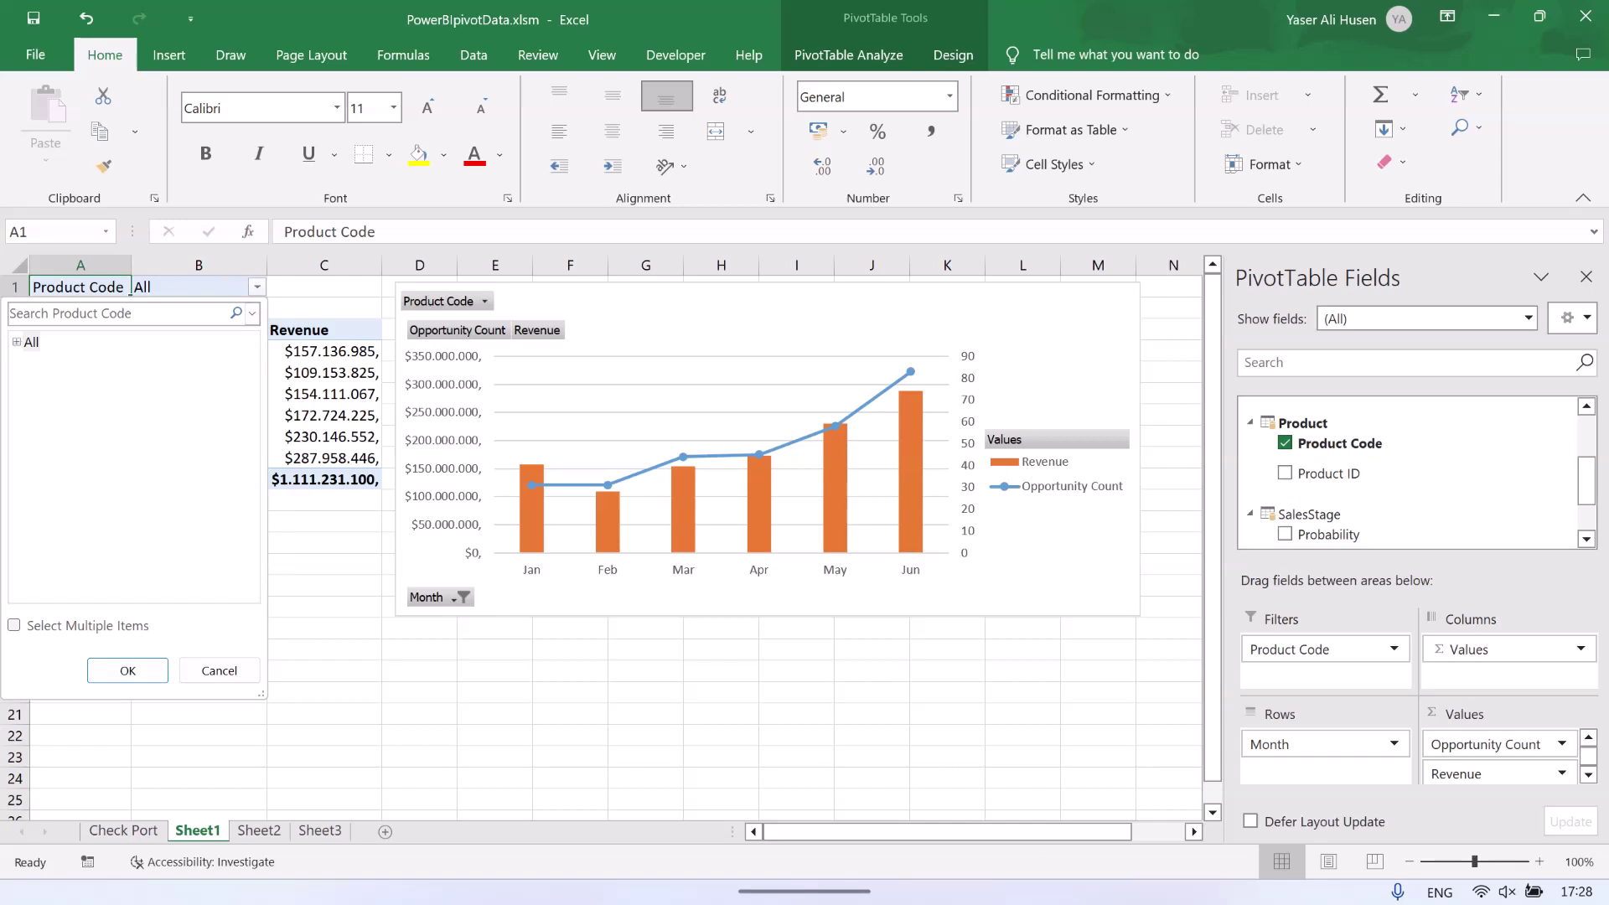
{"action": "left_click", "coordinate": [16, 341]}
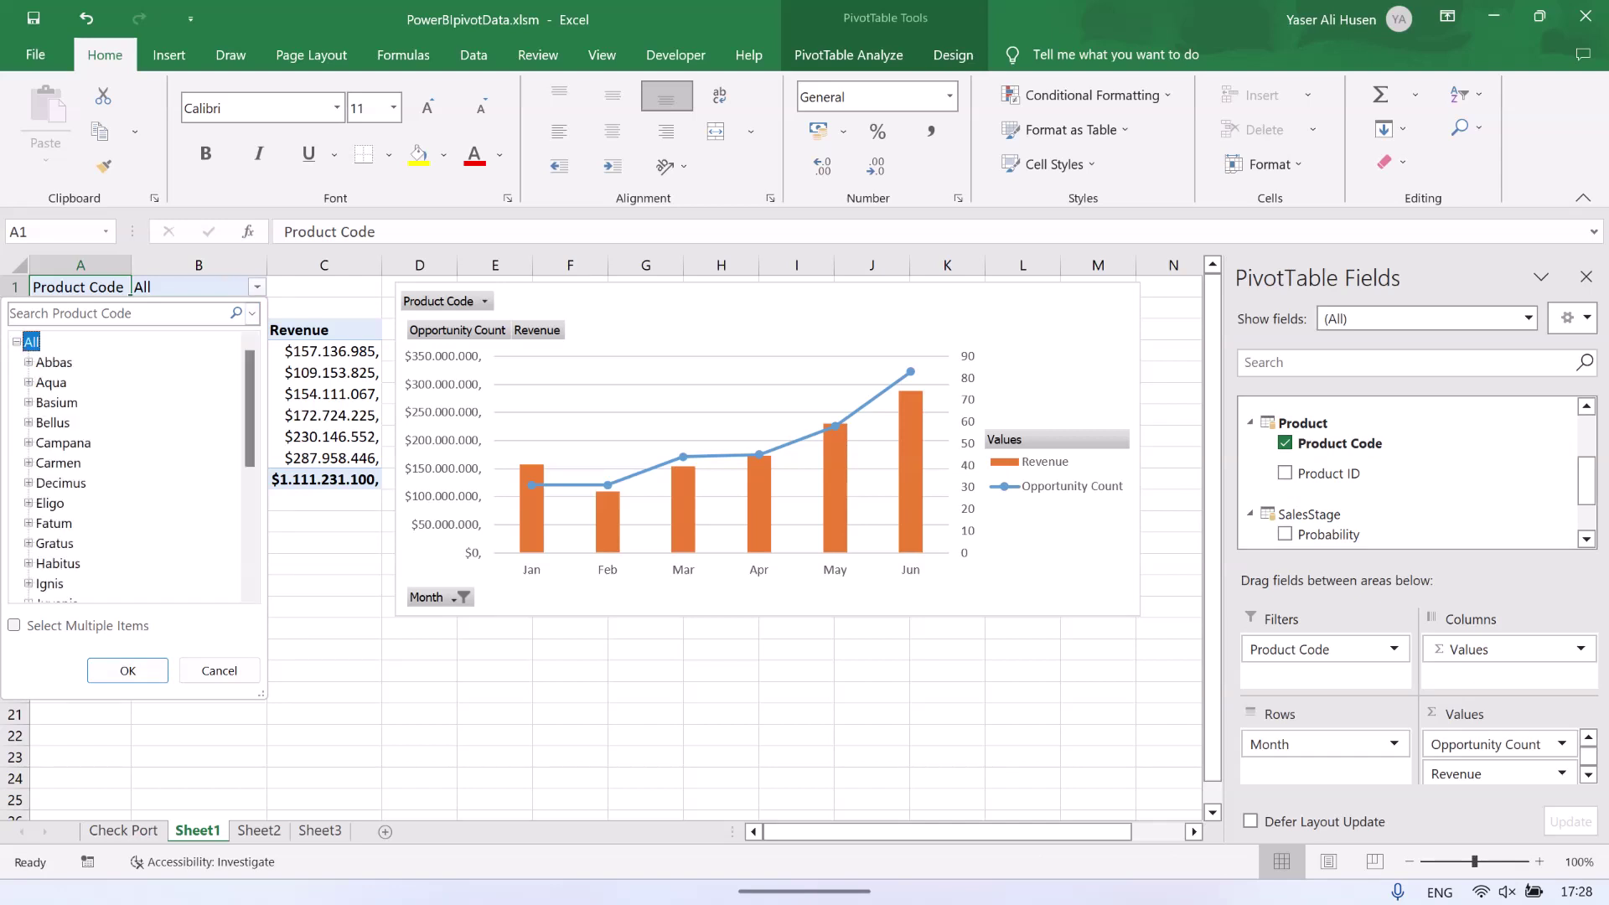
{"action": "key", "text": "Down"}
{"action": "key", "text": "Return"}
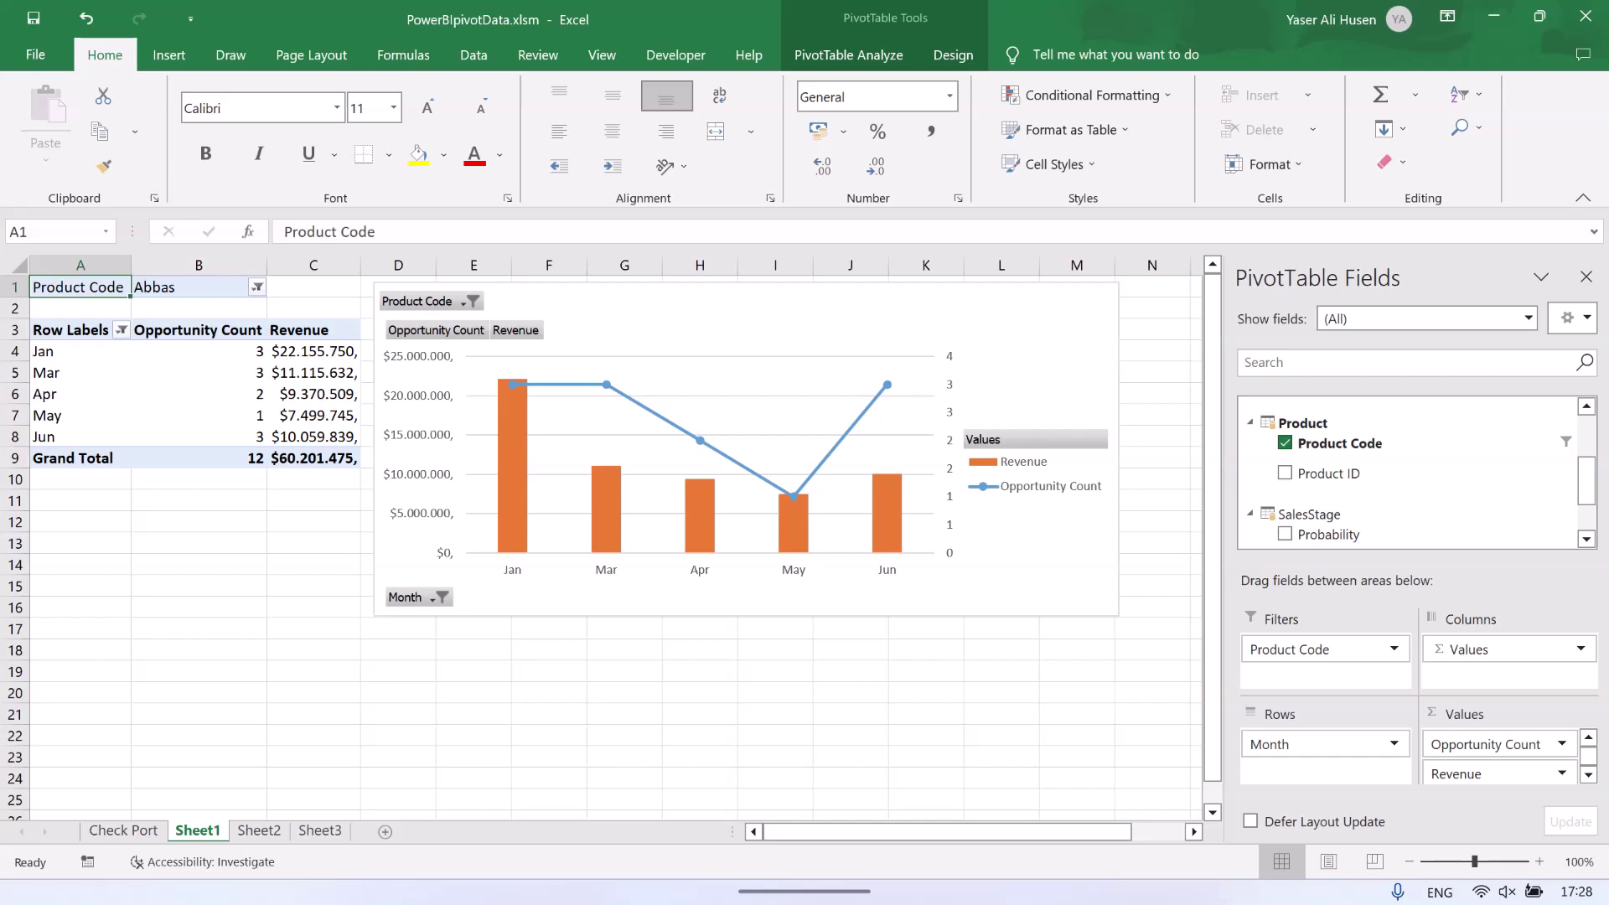
Set the Sheet1 PivotTable's Product Code filter to Aqua and leave the PivotTable.
{"action": "key", "text": "alt+Down"}
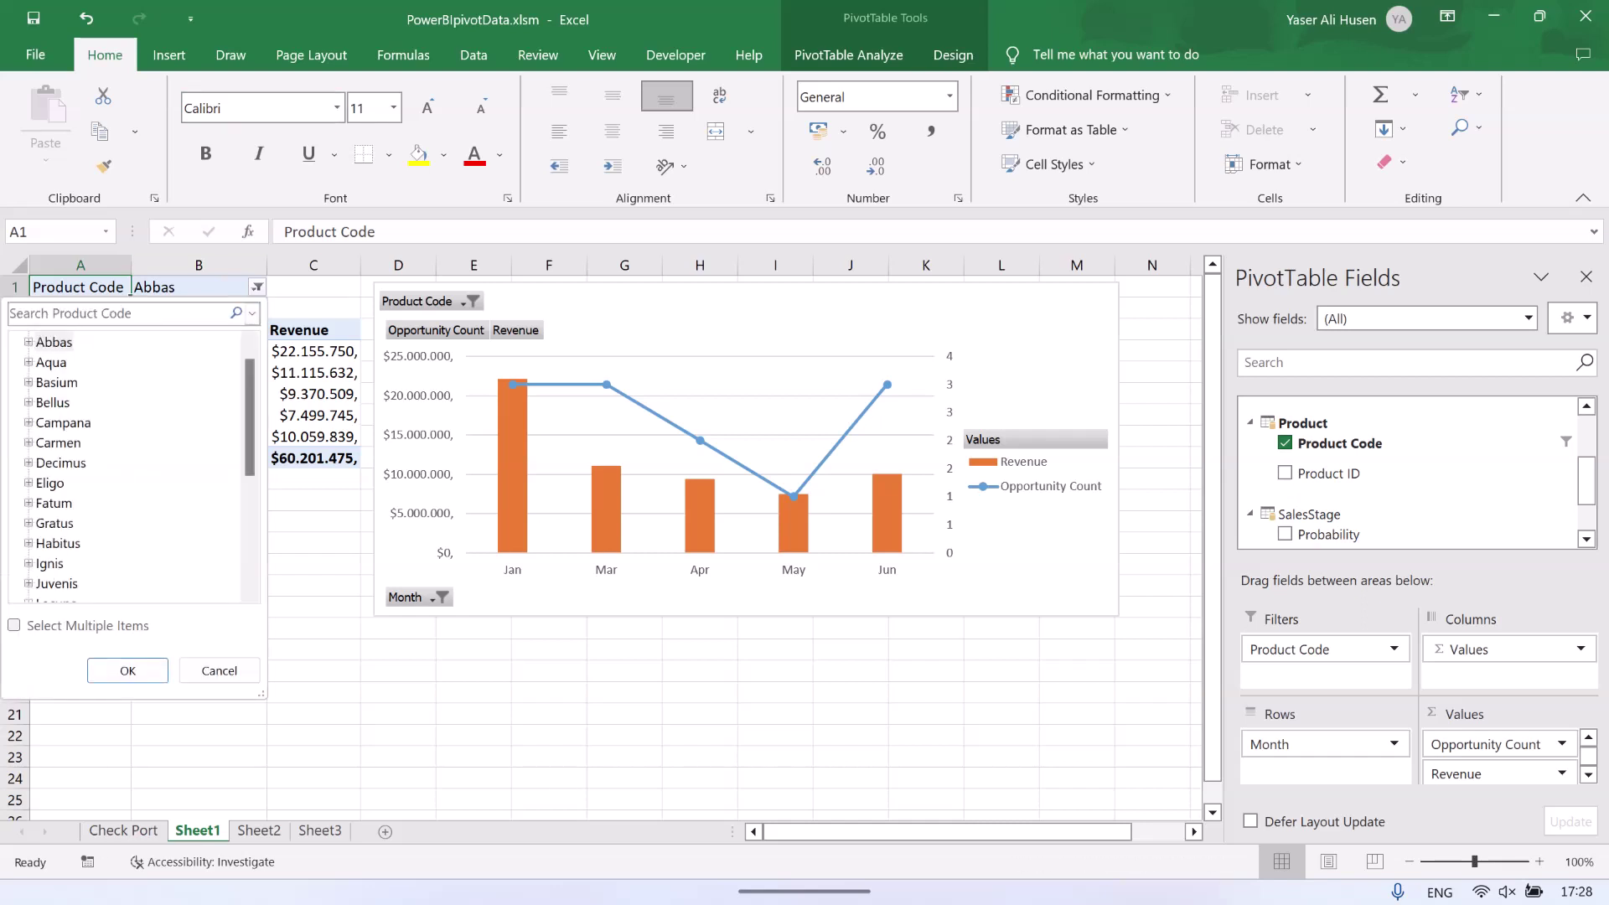
{"action": "key", "text": "Down"}
{"action": "key", "text": "Return"}
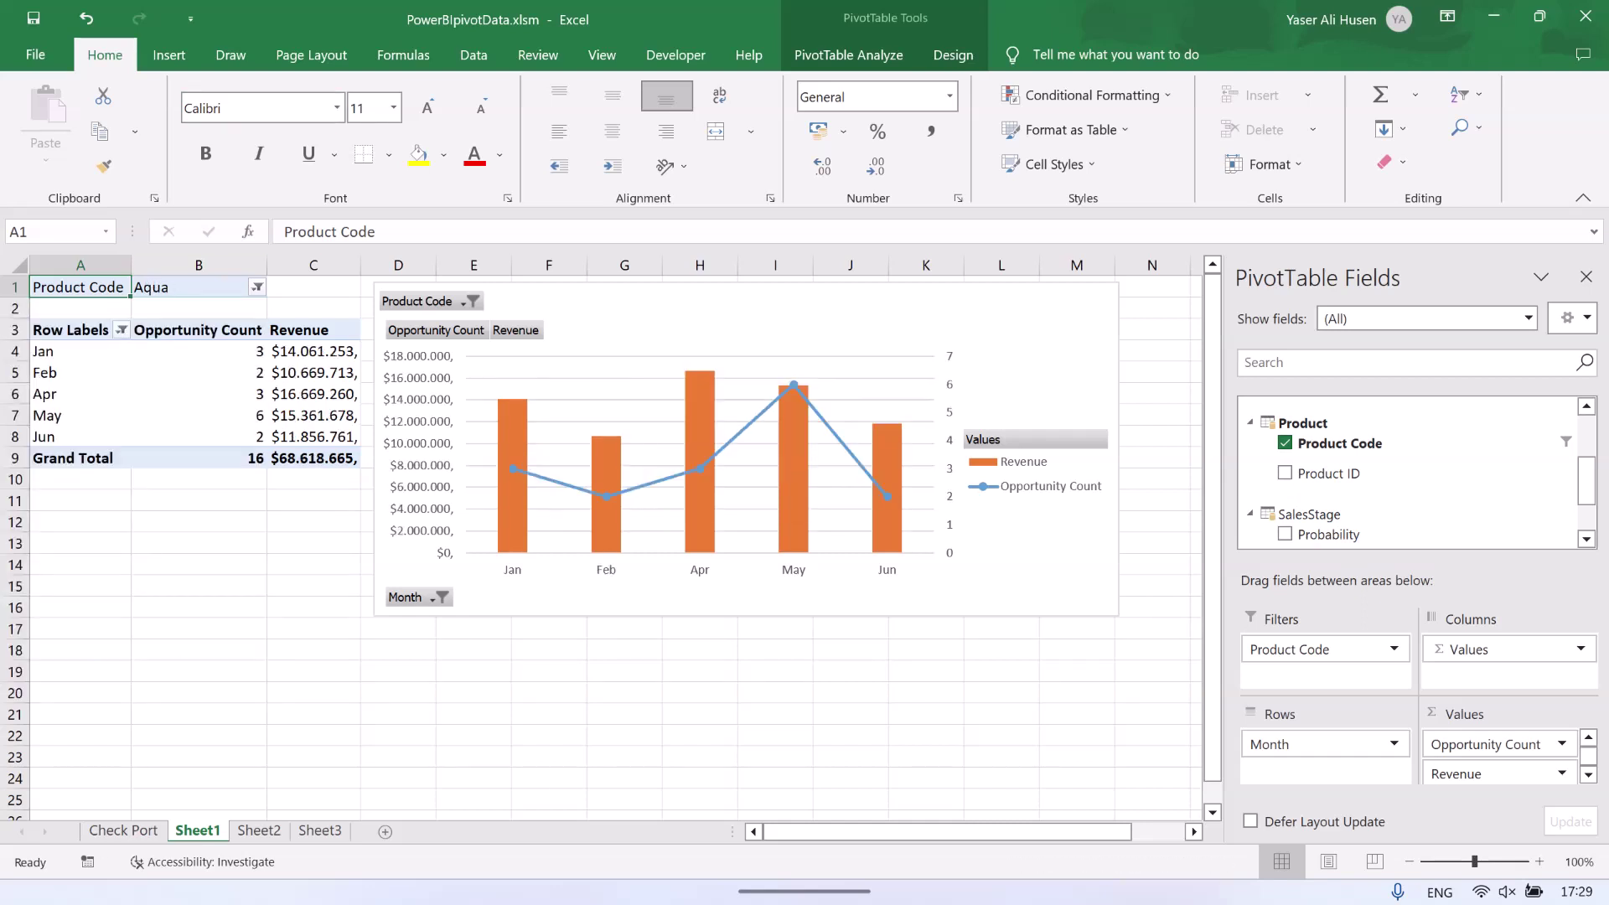
{"action": "left_click", "coordinate": [198, 606]}
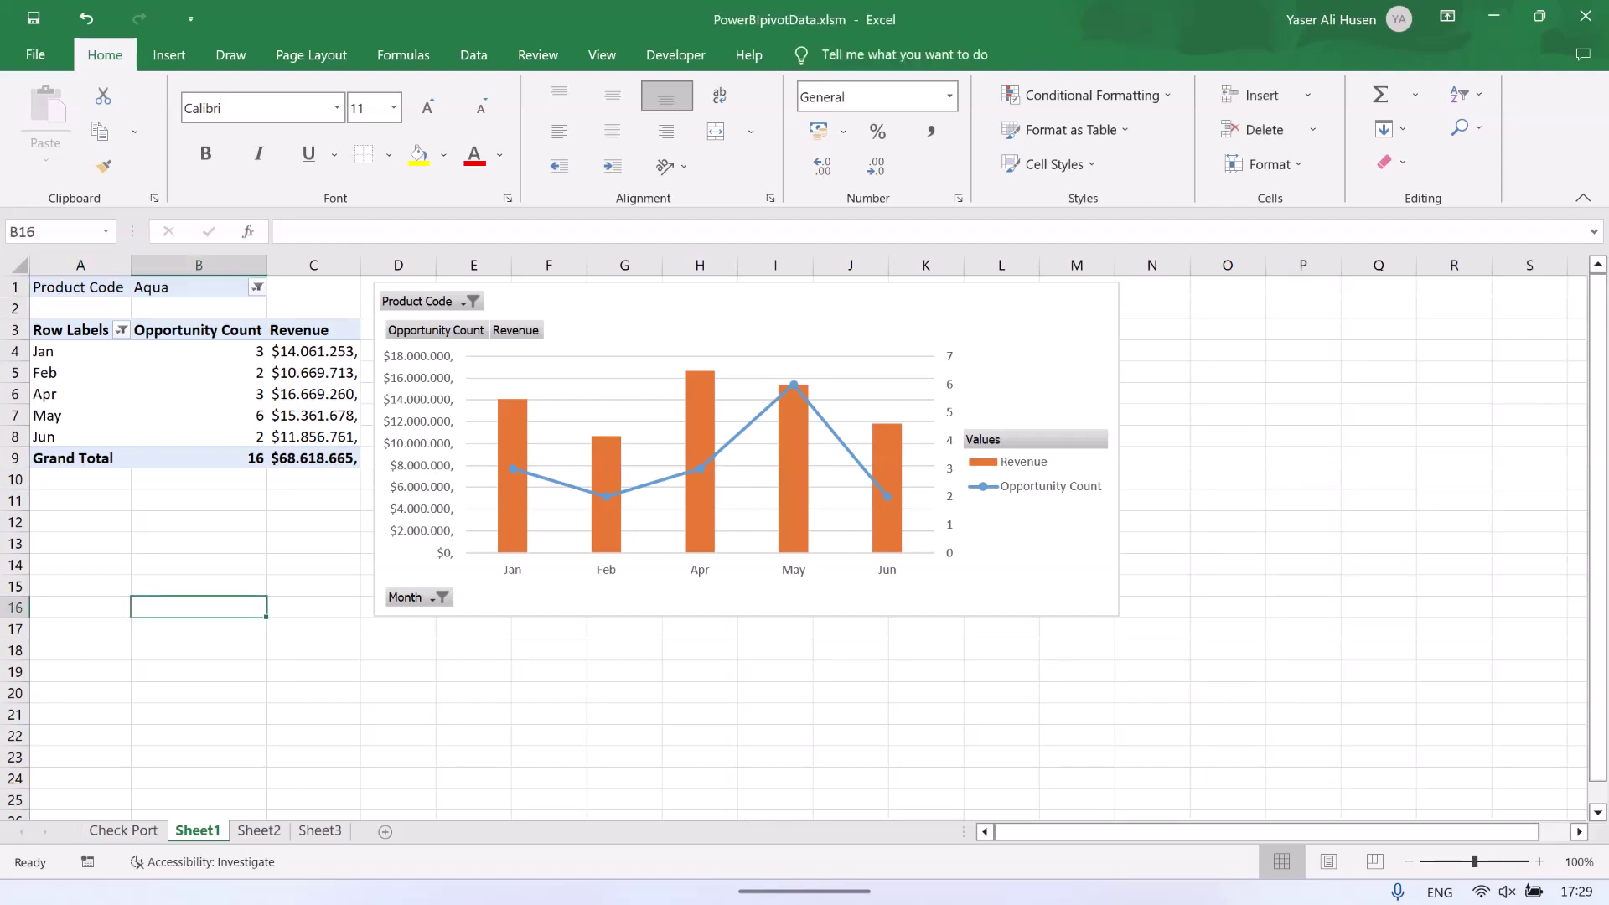
Switch to the Power BI report and deselect the Product Code slicer.
{"action": "key", "text": "alt+Tab"}
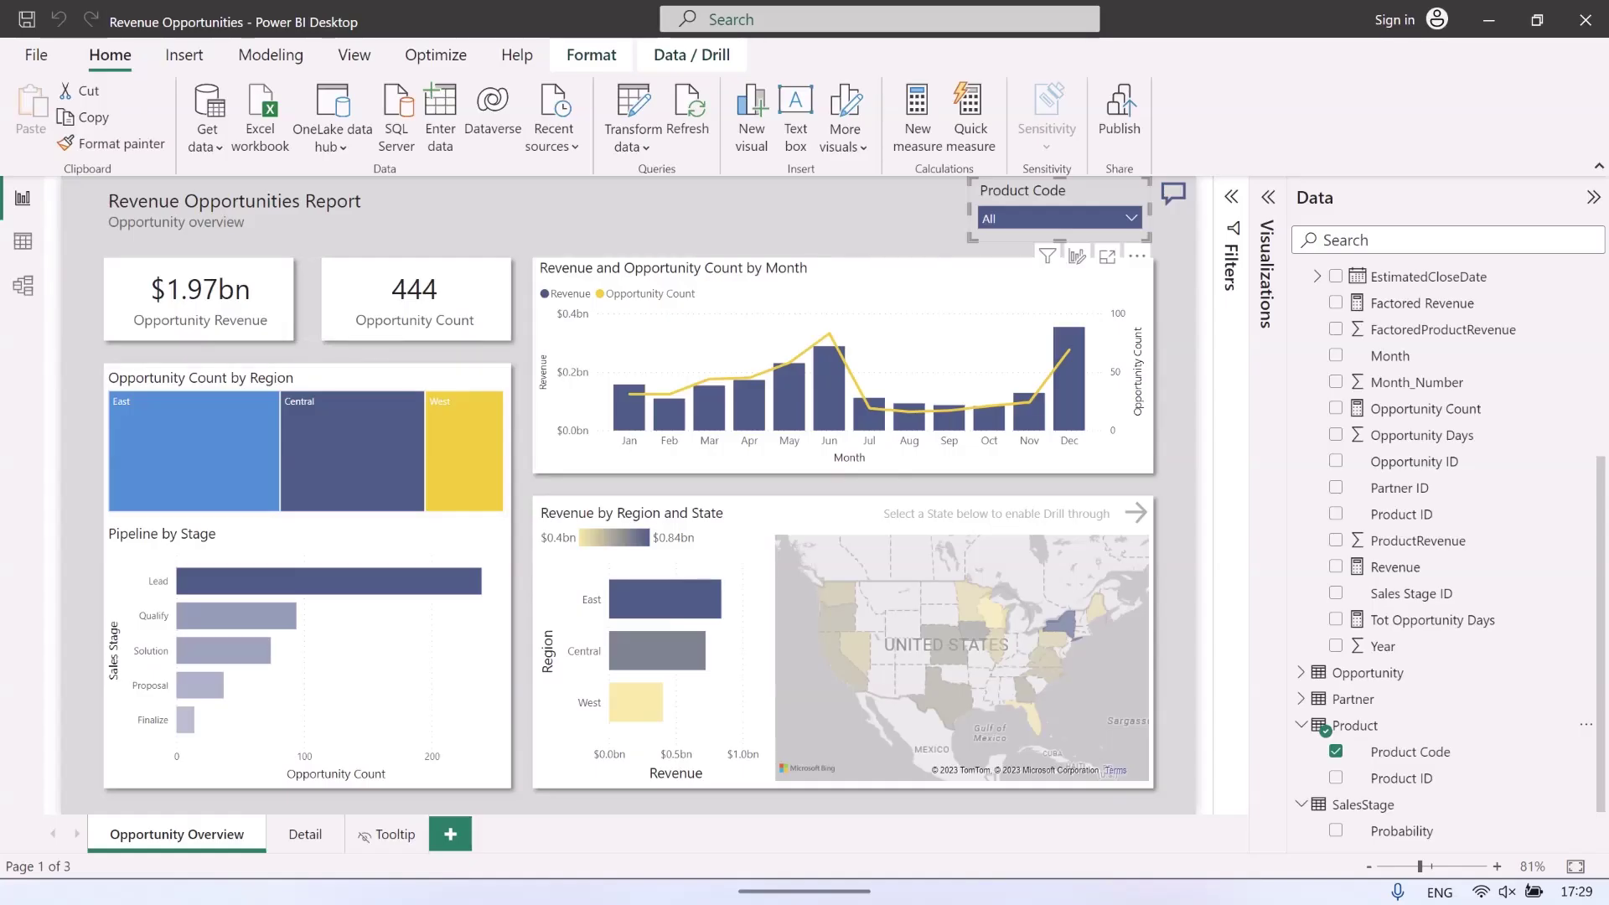
{"action": "key", "text": "Escape"}
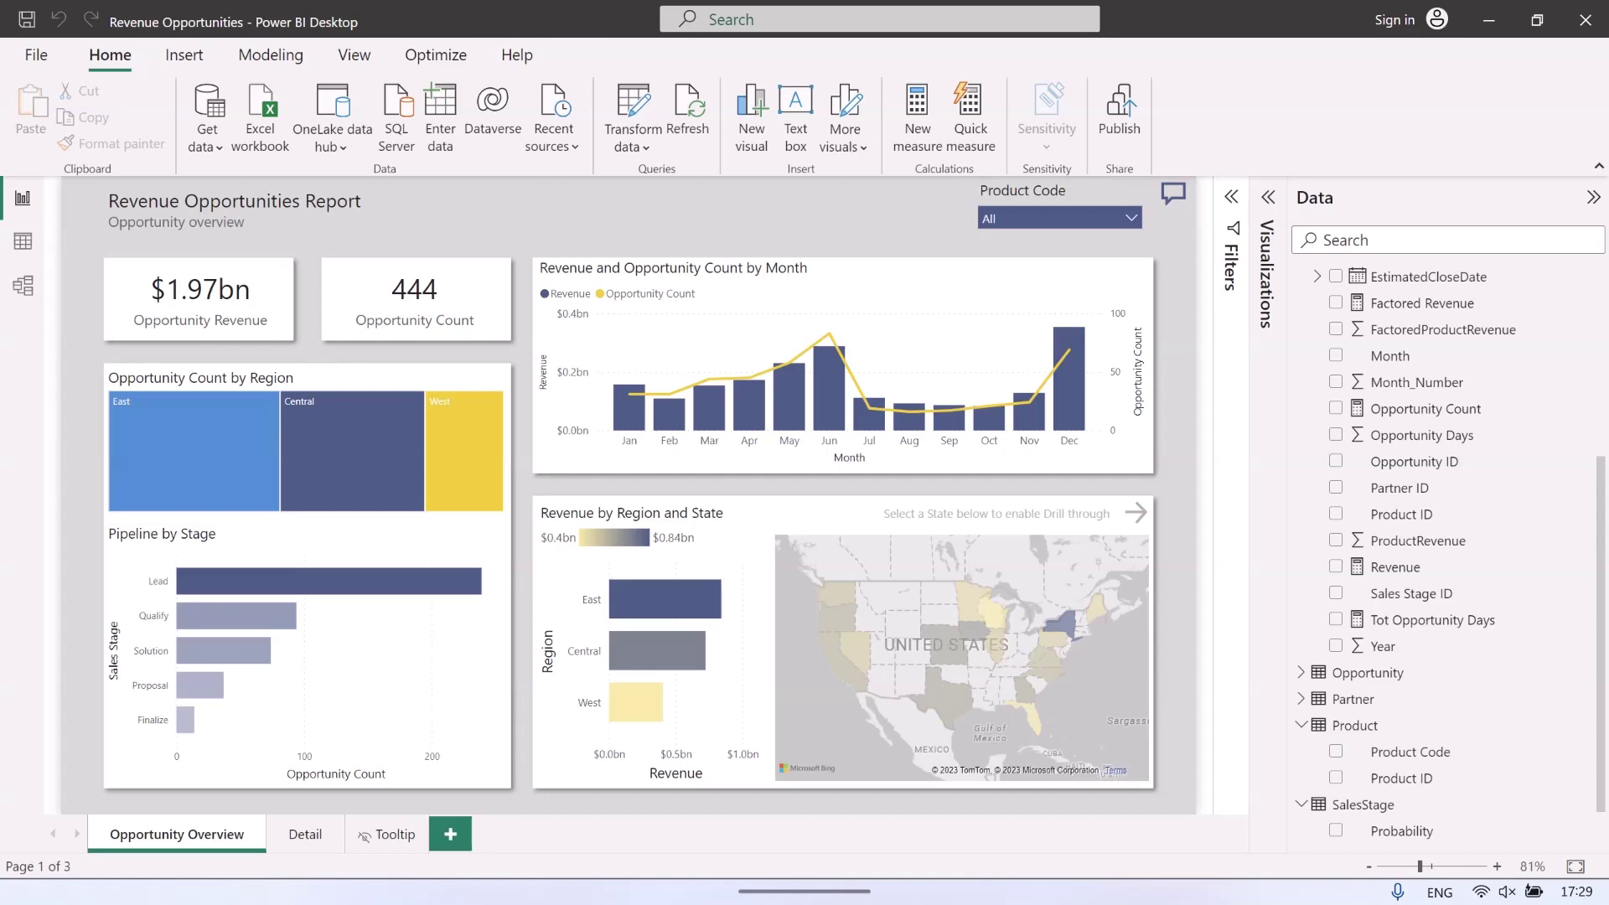